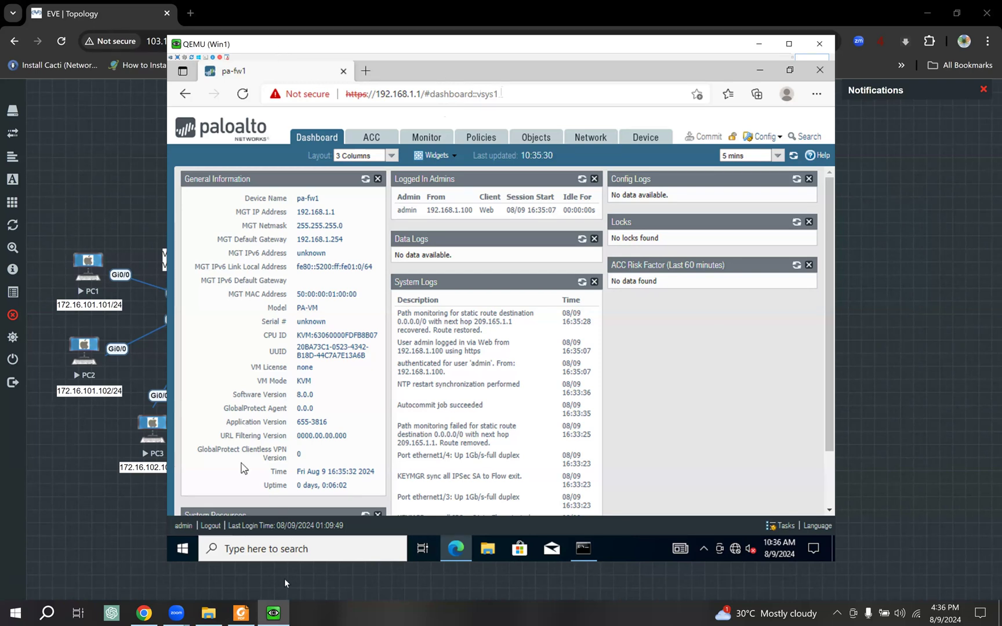
- Consult the PCNSA study guide's NAT types section in Foxit, then return to the lab
left_click(241, 610)
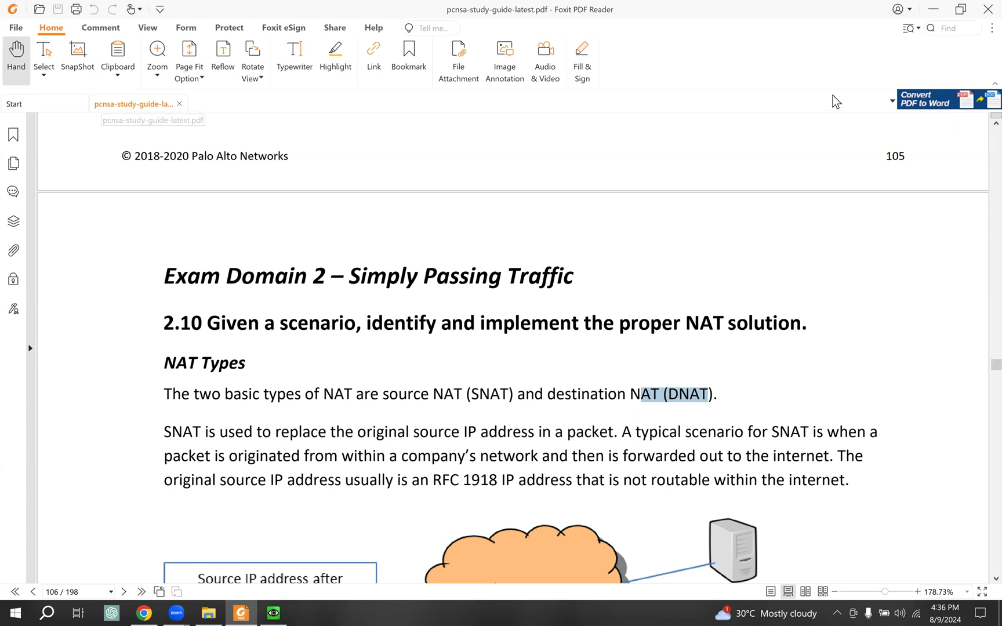
left_click(933, 9)
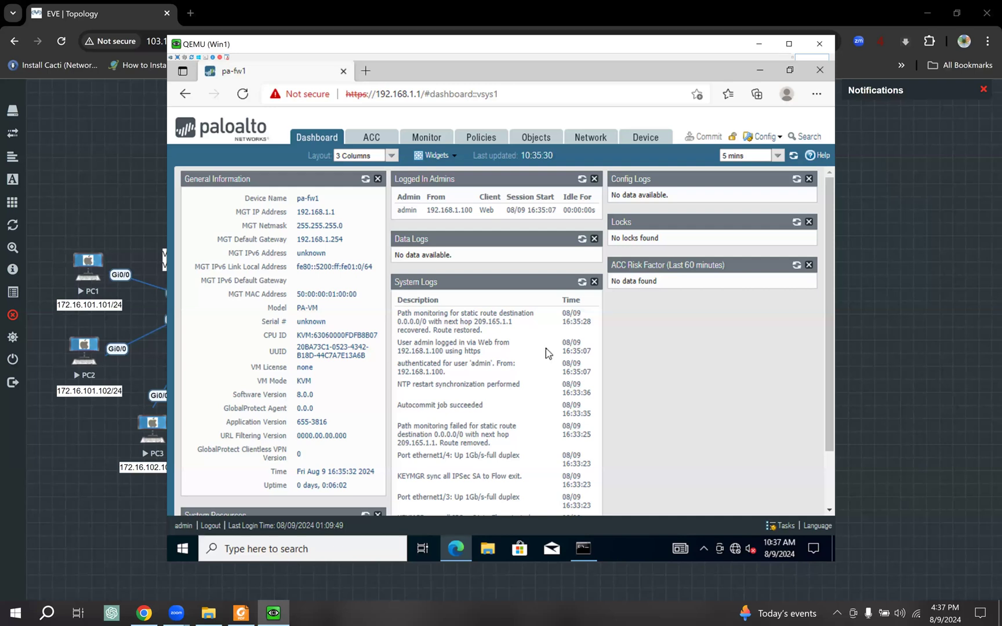
- Bring the EVE-NG topology forward and select the PaloAlto1–Win1 management link
left_click(101, 218)
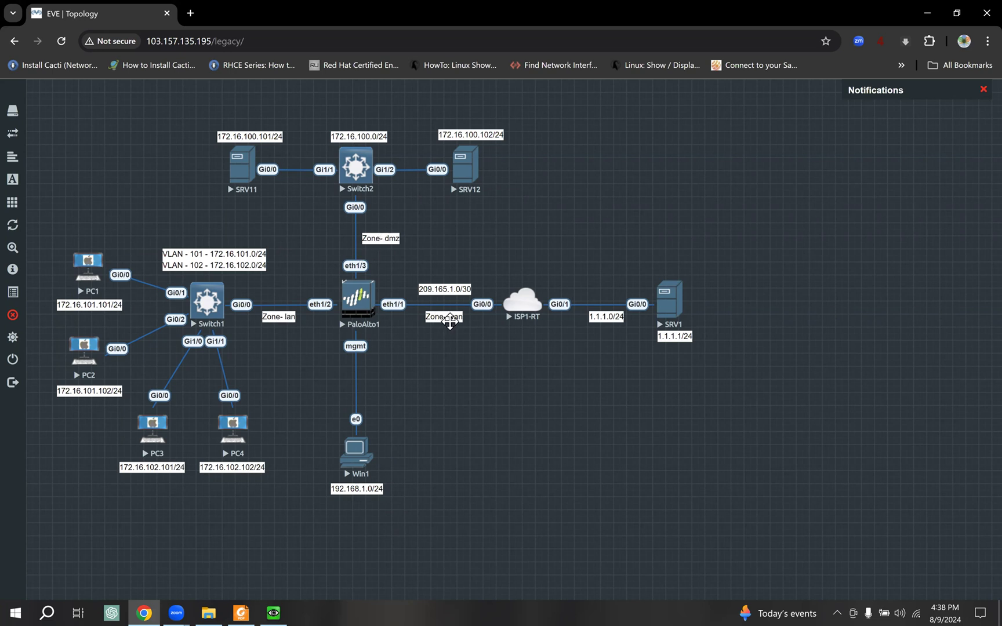
left_click(355, 363)
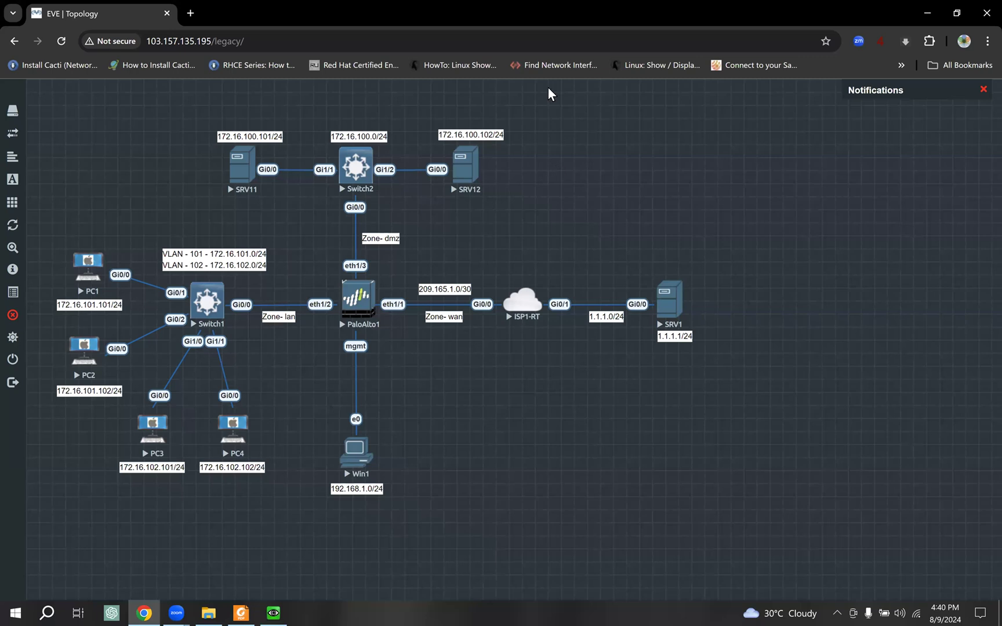
left_click_drag(224, 199, 255, 196)
left_click_drag(441, 197, 483, 196)
mouse_move(696, 285)
left_mouse_down()
mouse_move(683, 272)
mouse_move(677, 343)
left_mouse_up()
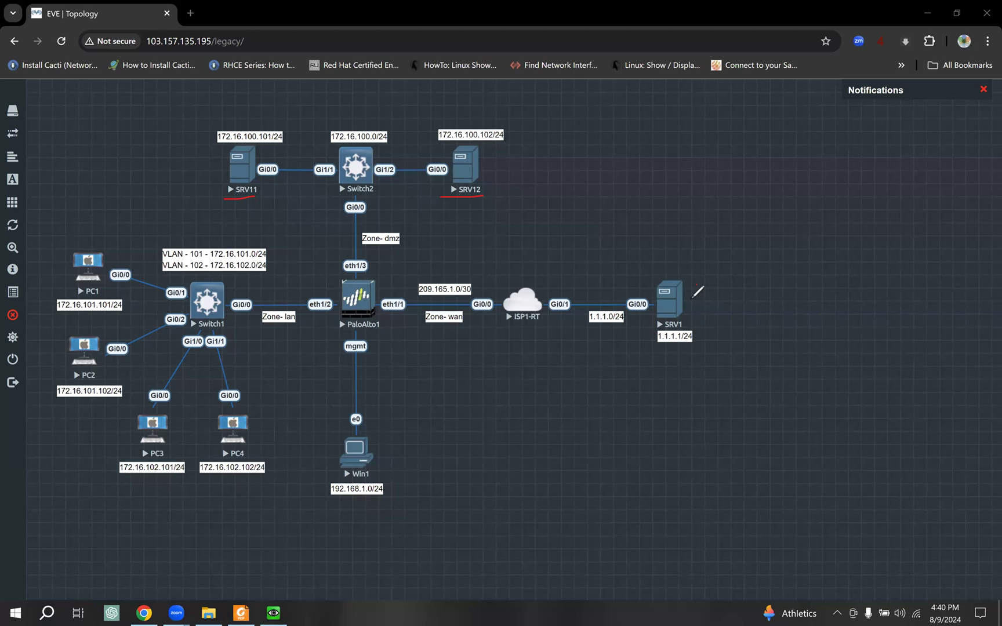
left_click_drag(687, 296, 697, 278)
left_click_drag(449, 321, 463, 320)
right_click(833, 434)
left_click(833, 433)
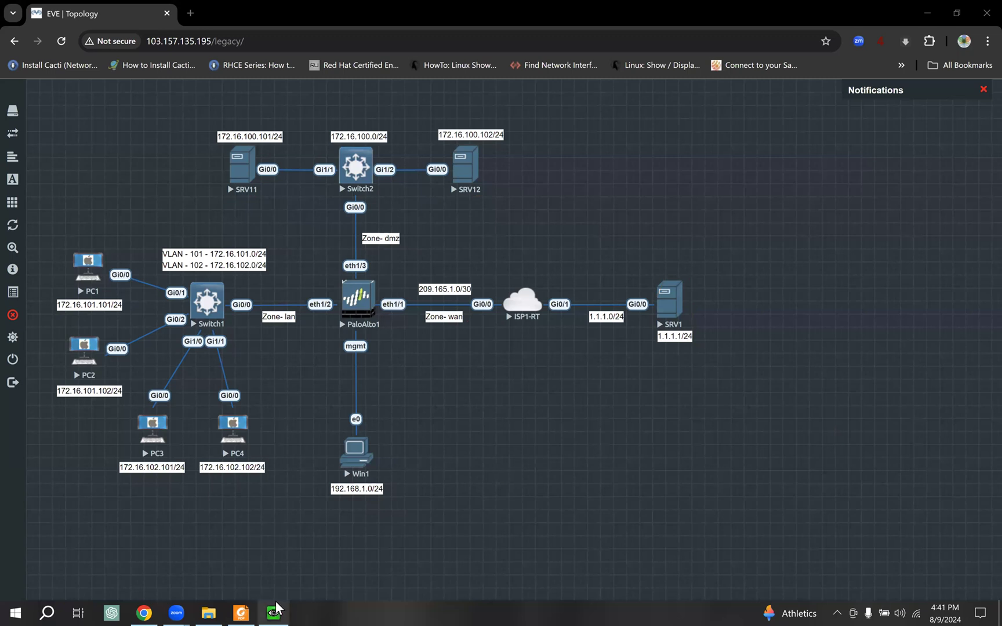
- Restore the pa-fw1 web interface and open its Network Ethernet interfaces list
mouse_move(276, 608)
left_click(273, 564)
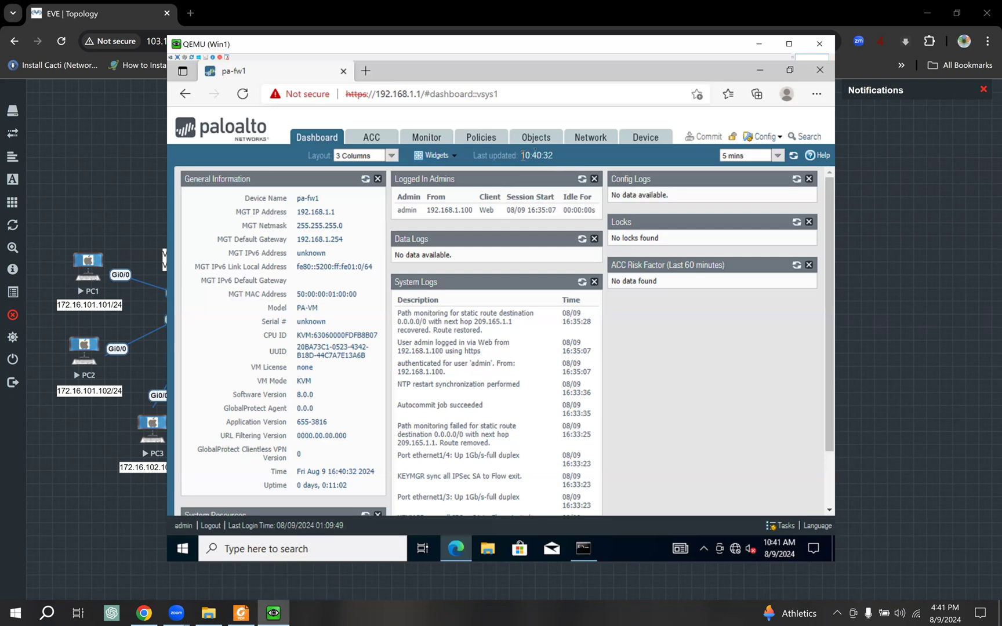
left_click(590, 140)
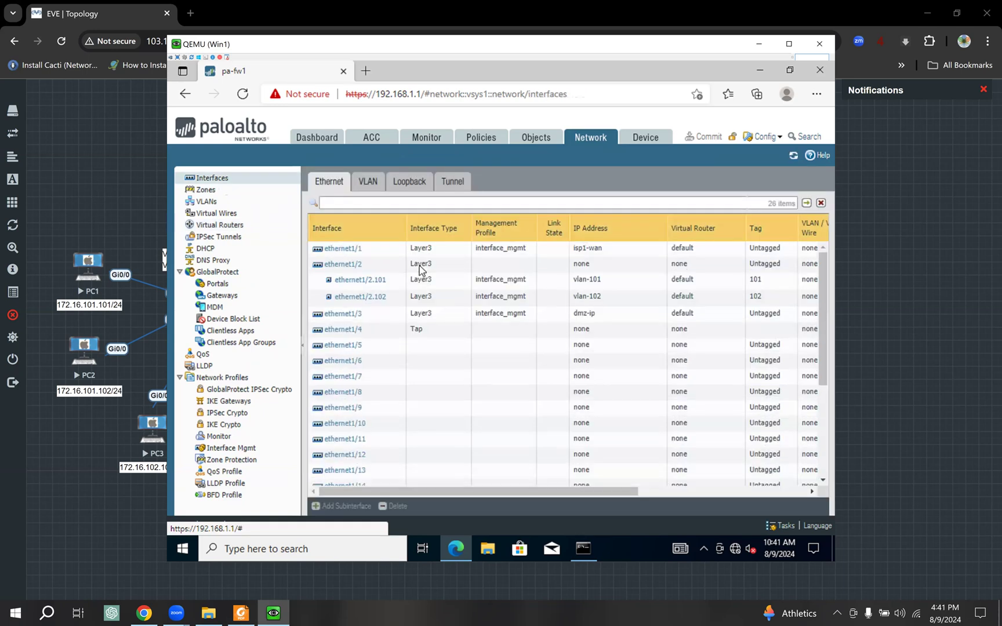
- Select ethernet1/1 and shift the firewall window right to show the topology alongside
left_click(379, 256)
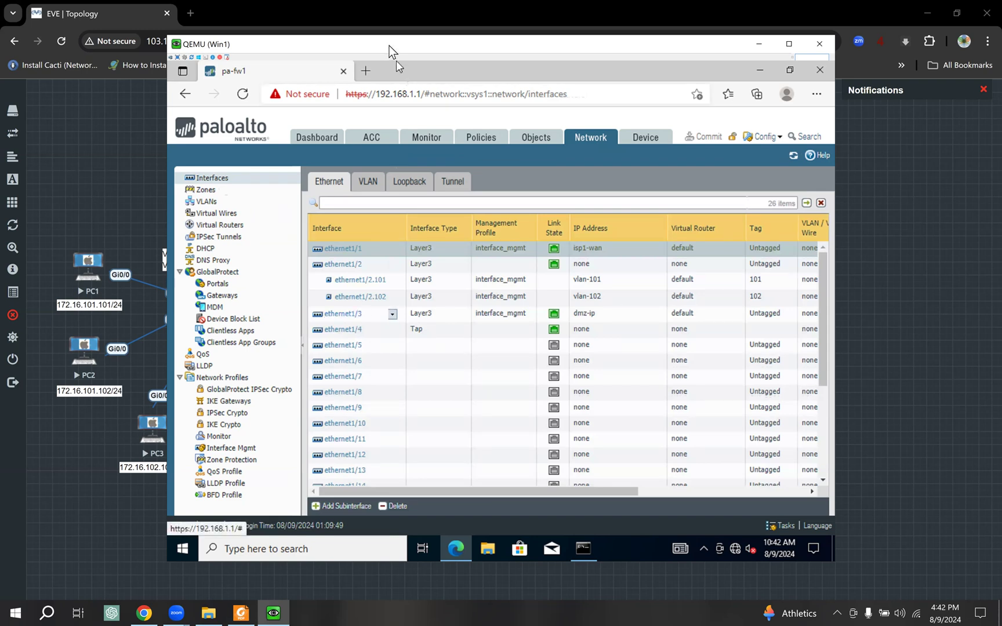
left_click_drag(389, 47, 634, 75)
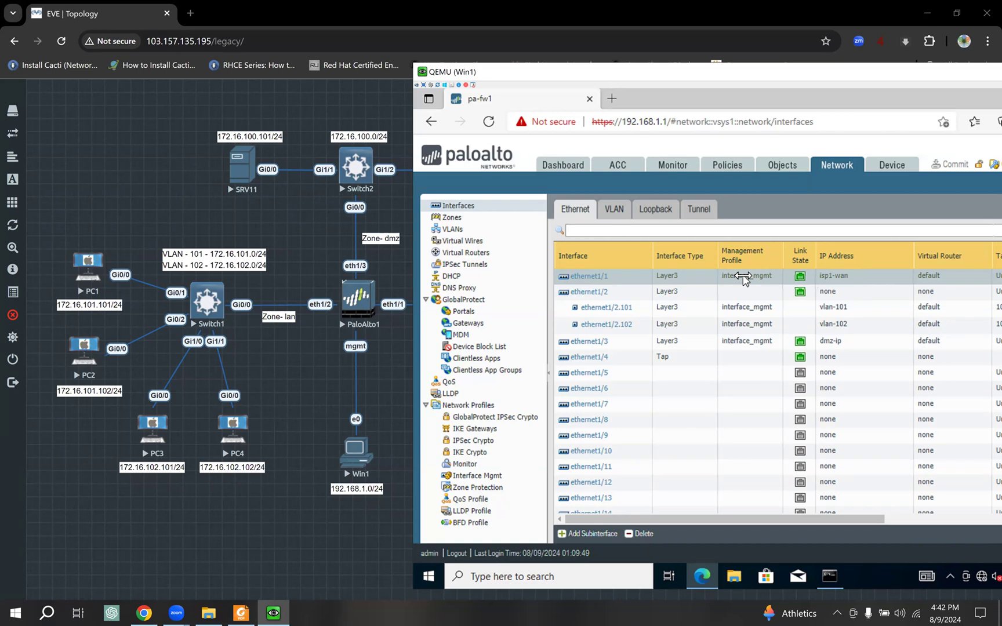
left_click(491, 478)
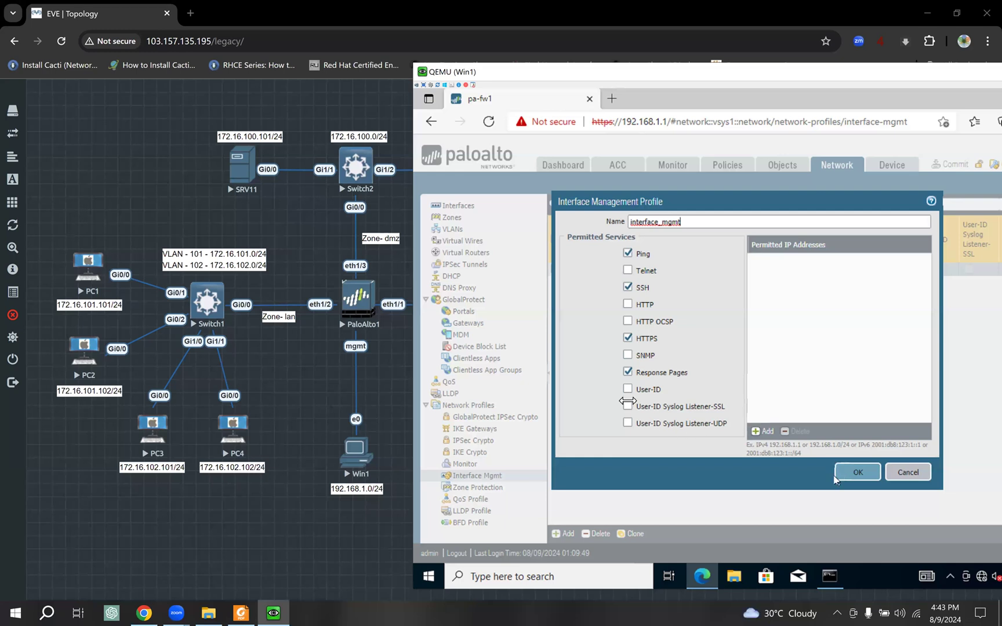
left_click(894, 472)
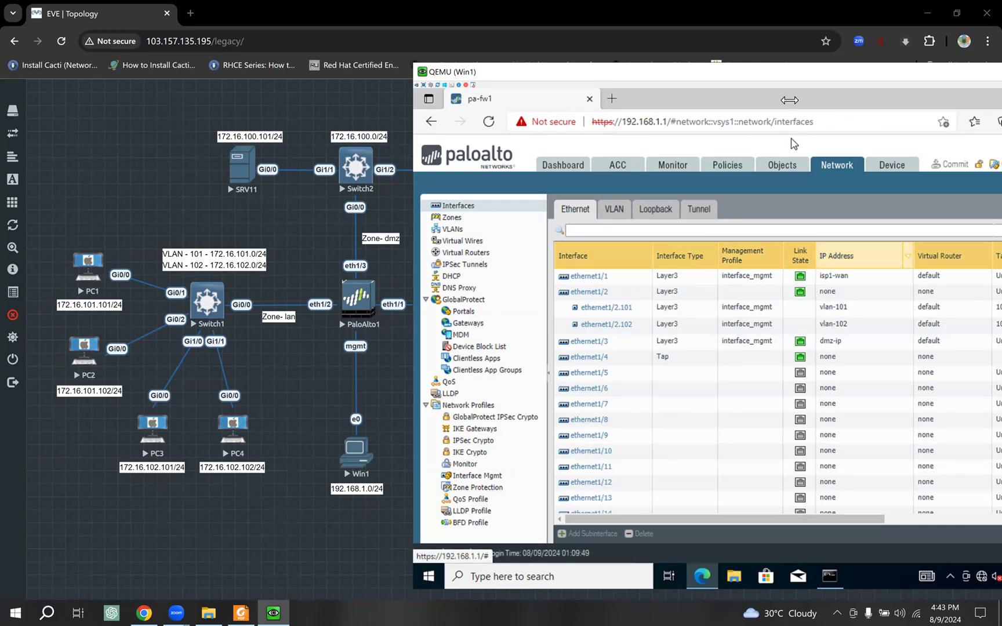
- Move the firewall window left, select ethernet1/1, and scroll the table to see the Tag column
left_click_drag(715, 74, 551, 76)
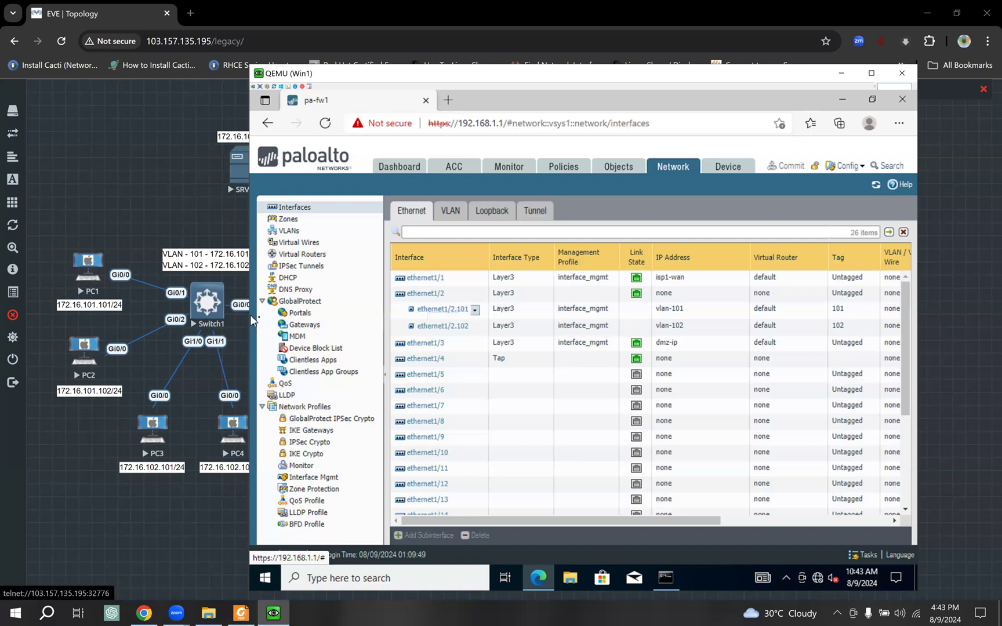
left_click(782, 284)
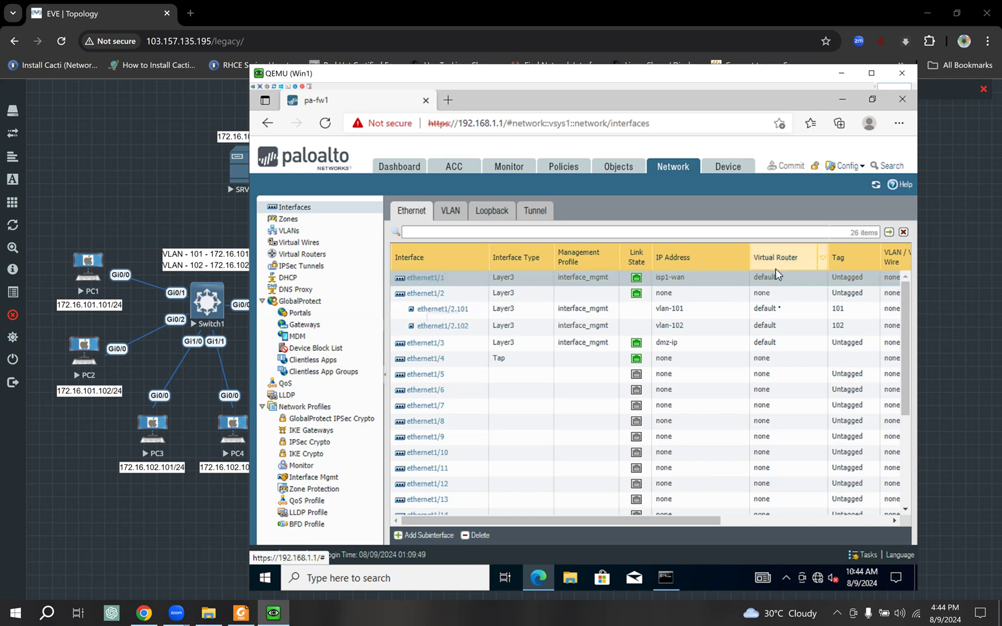
left_click_drag(668, 522, 797, 521)
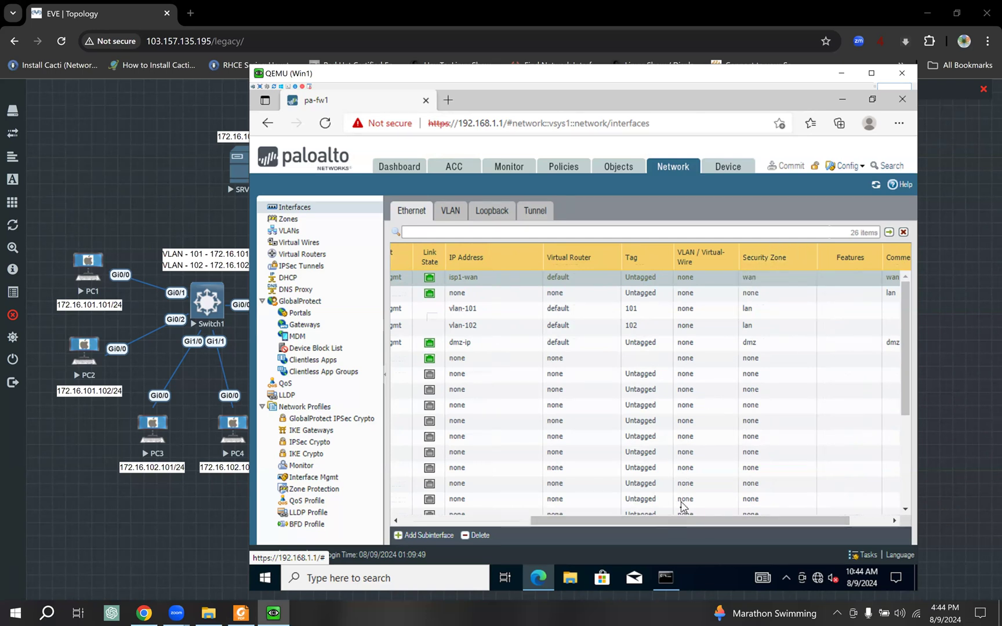
left_click_drag(676, 519, 397, 510)
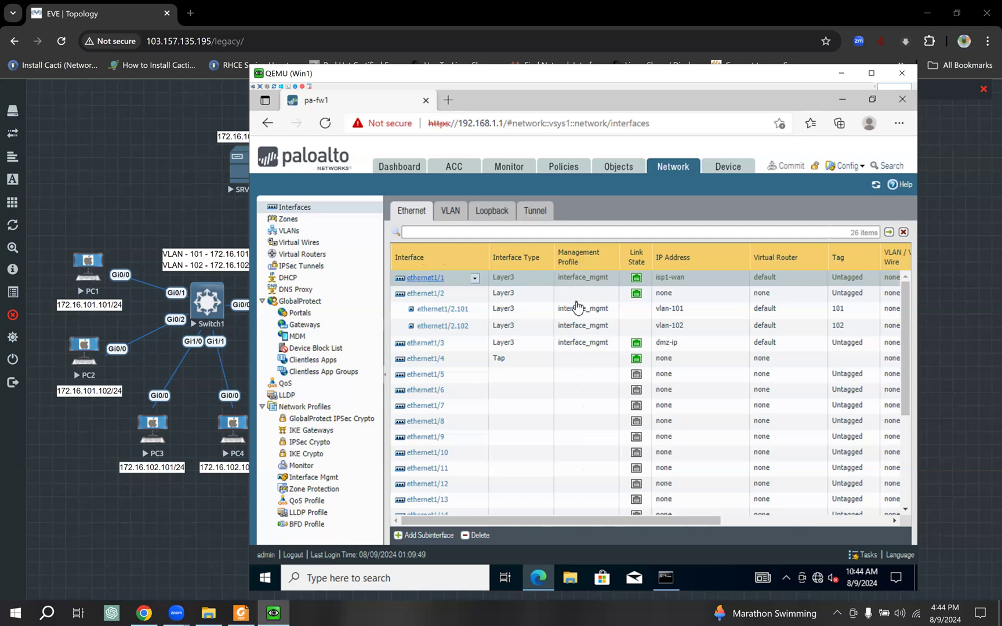
left_click(424, 279)
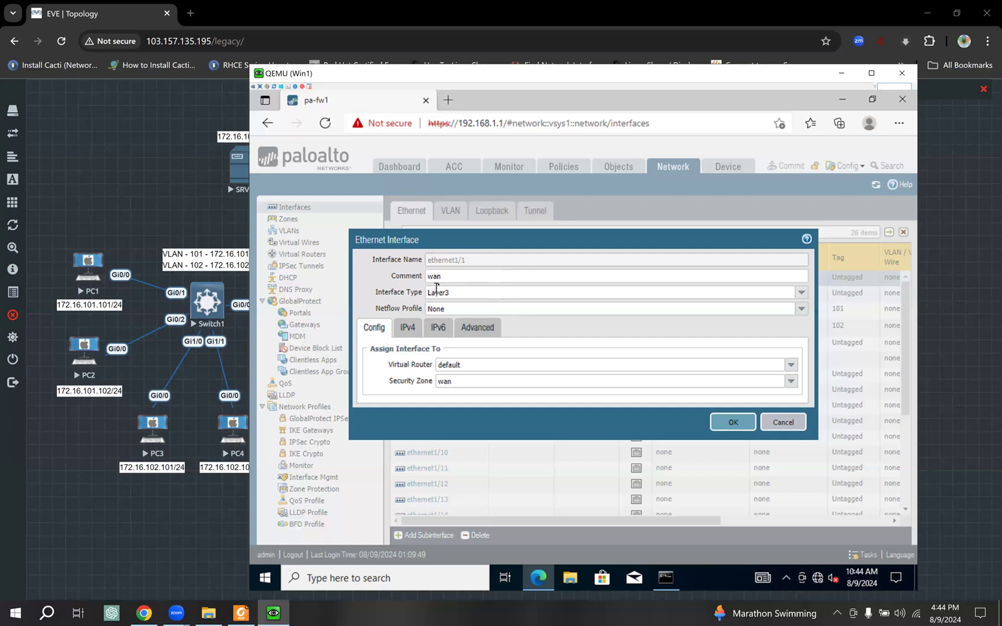
left_click_drag(442, 280, 417, 282)
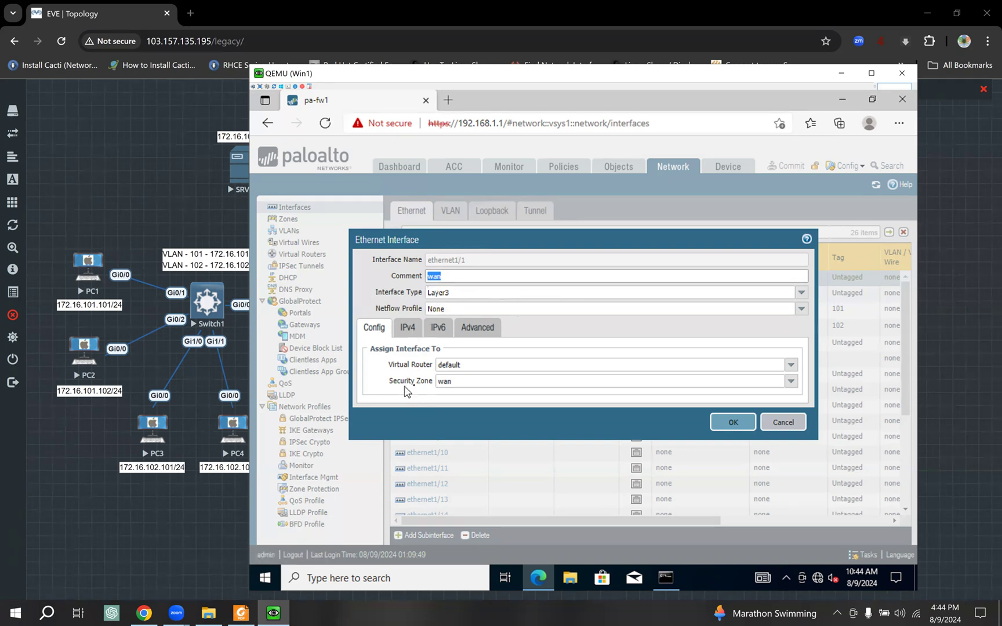
left_click(408, 330)
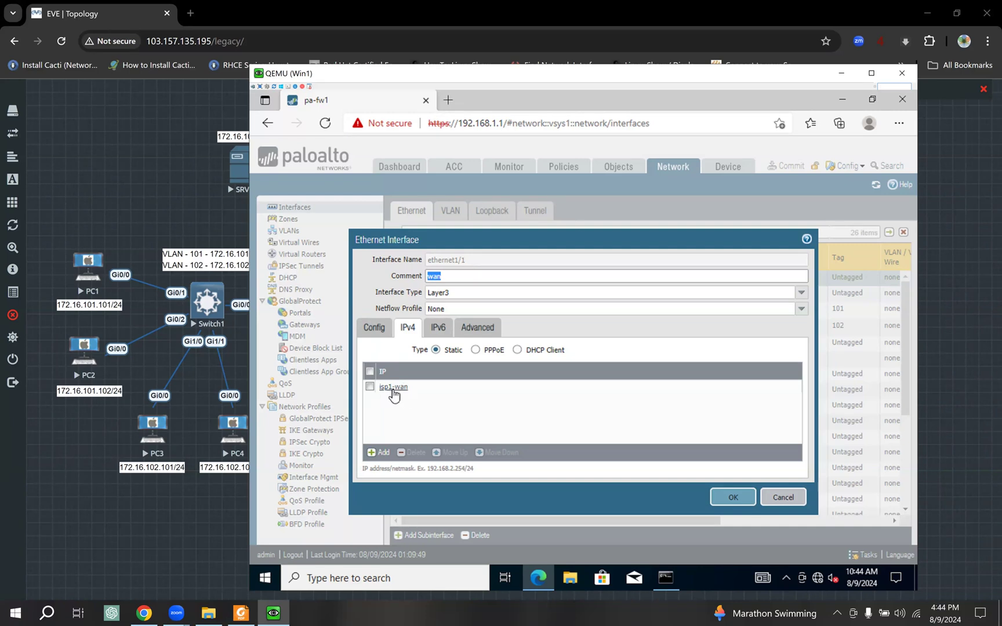
left_click(783, 497)
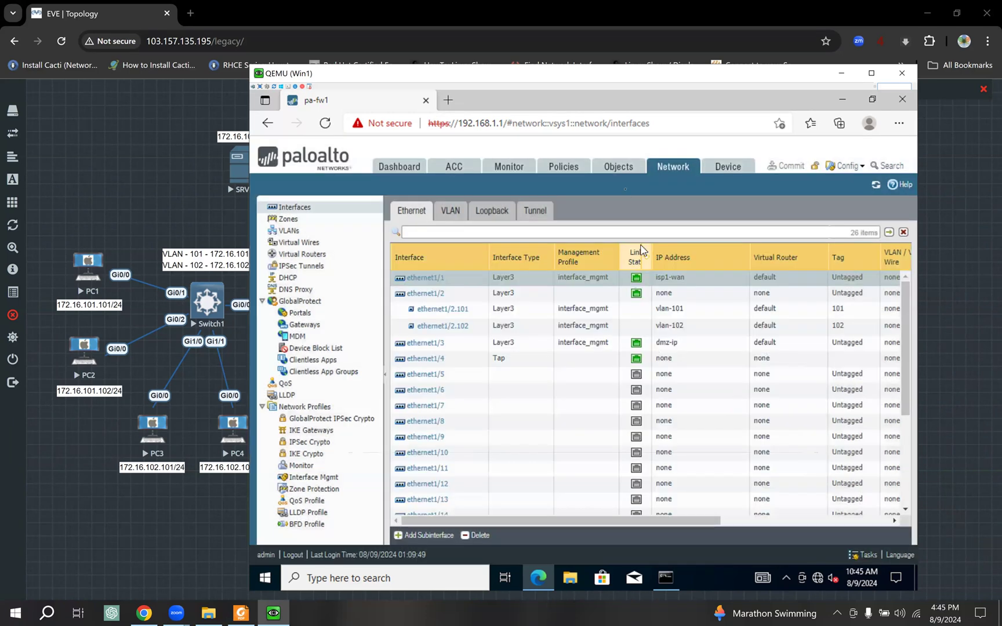
- Review the five address objects, checking isp1-wan (209.165.1.2/30) against the lab topology
left_click(617, 168)
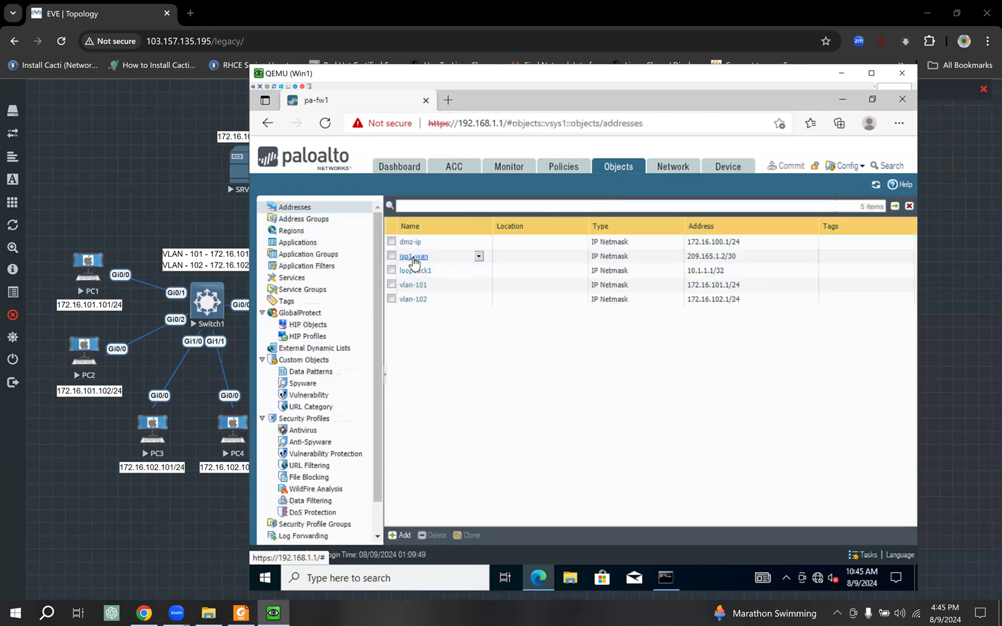
left_click(733, 262)
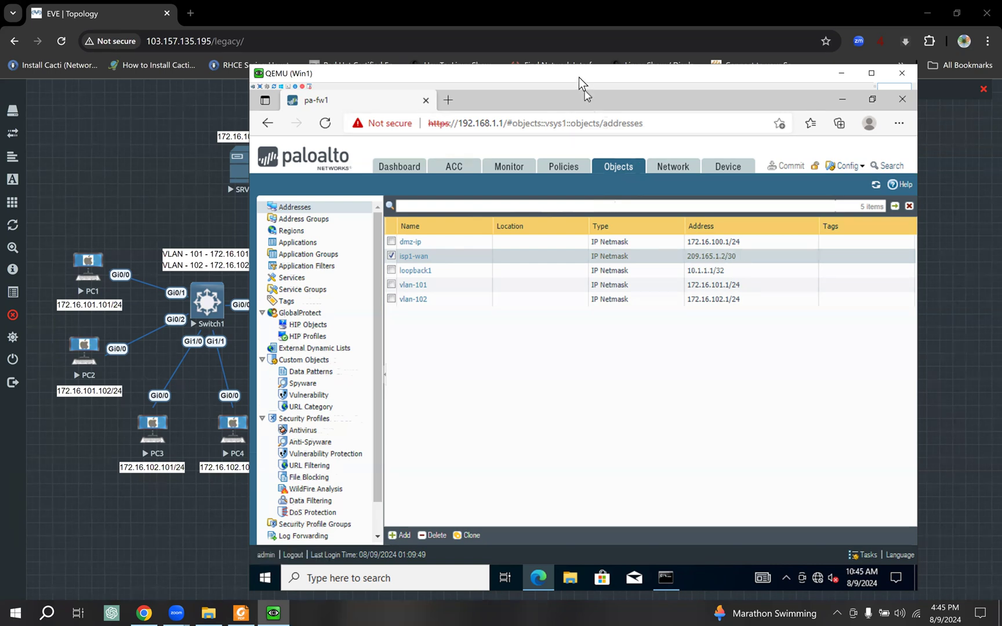
left_click_drag(578, 77, 854, 80)
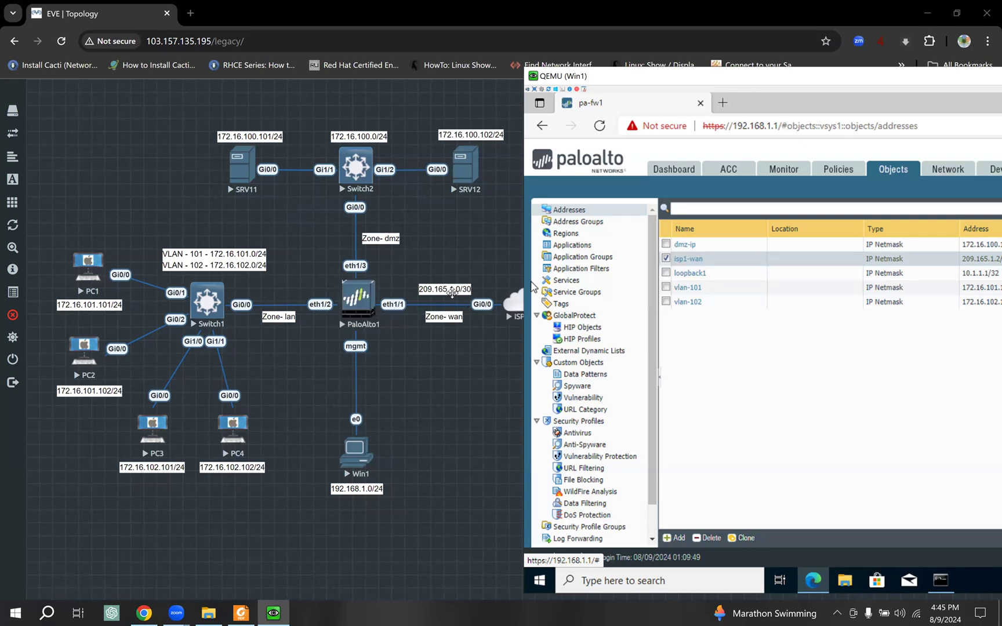
left_click_drag(760, 79, 580, 79)
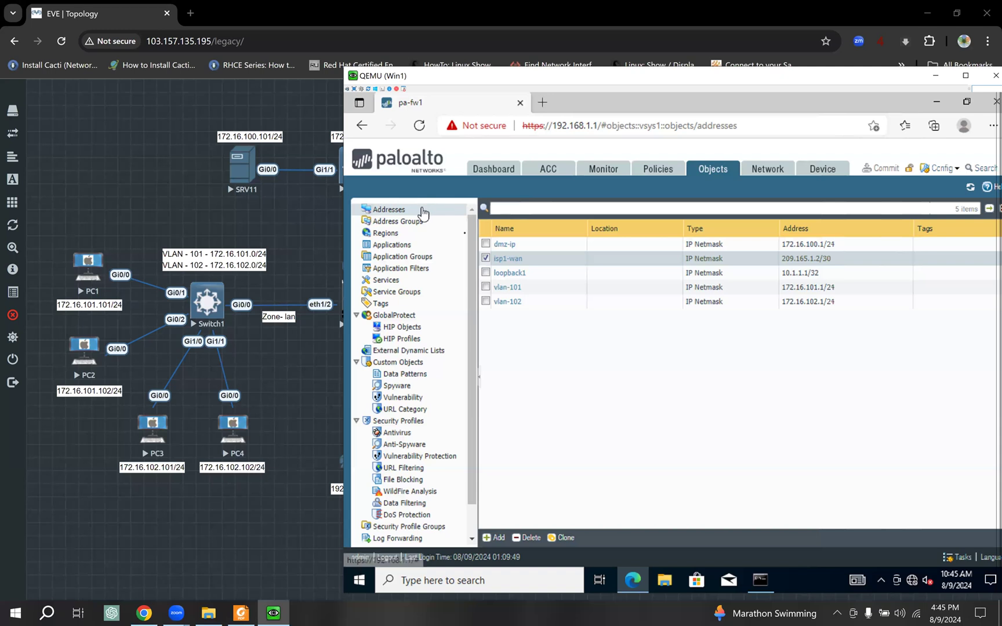
left_click(487, 261)
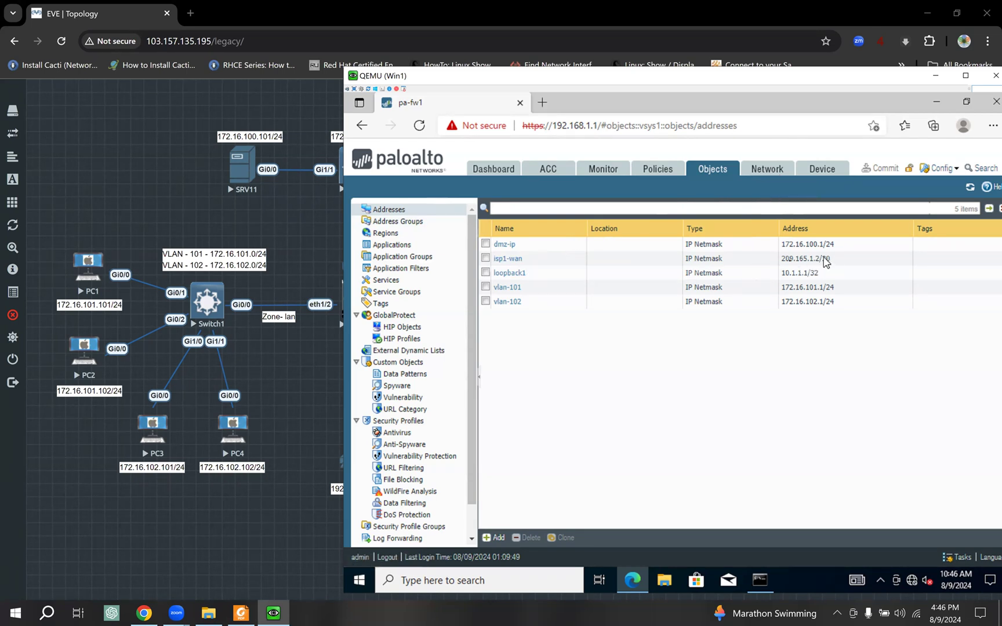
- Open the Ethernet interfaces table and scroll across to check each interface's Security Zone
left_click(755, 180)
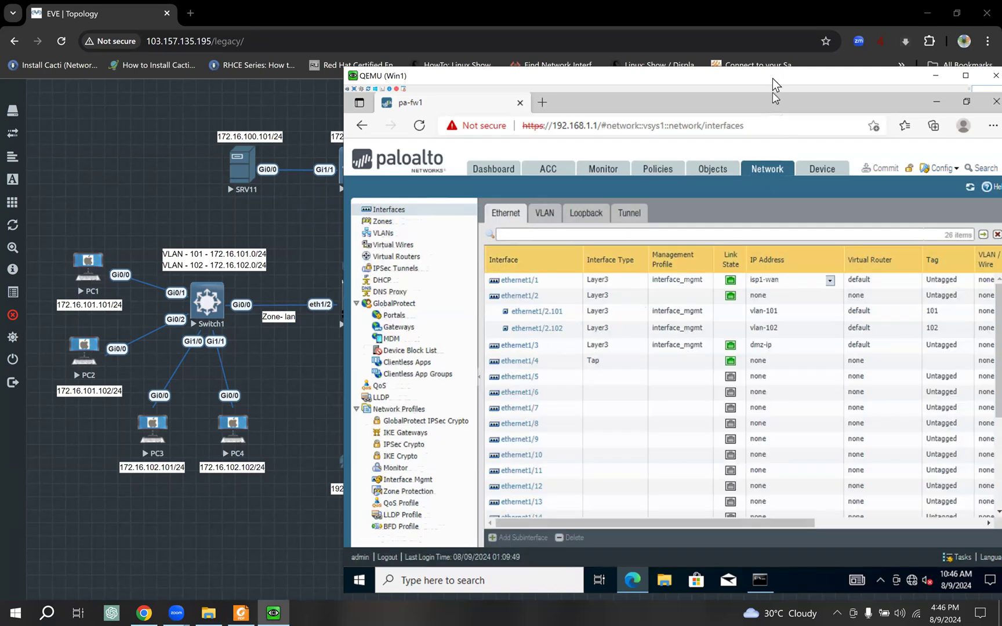
left_click_drag(772, 78, 637, 84)
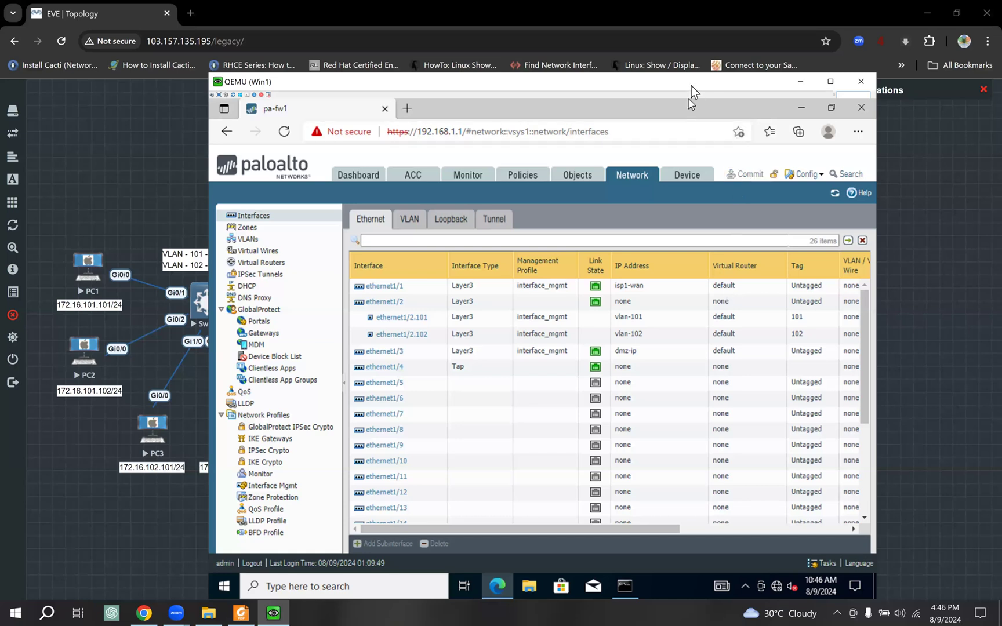
left_click_drag(691, 86, 654, 88)
left_click_drag(625, 534, 713, 536)
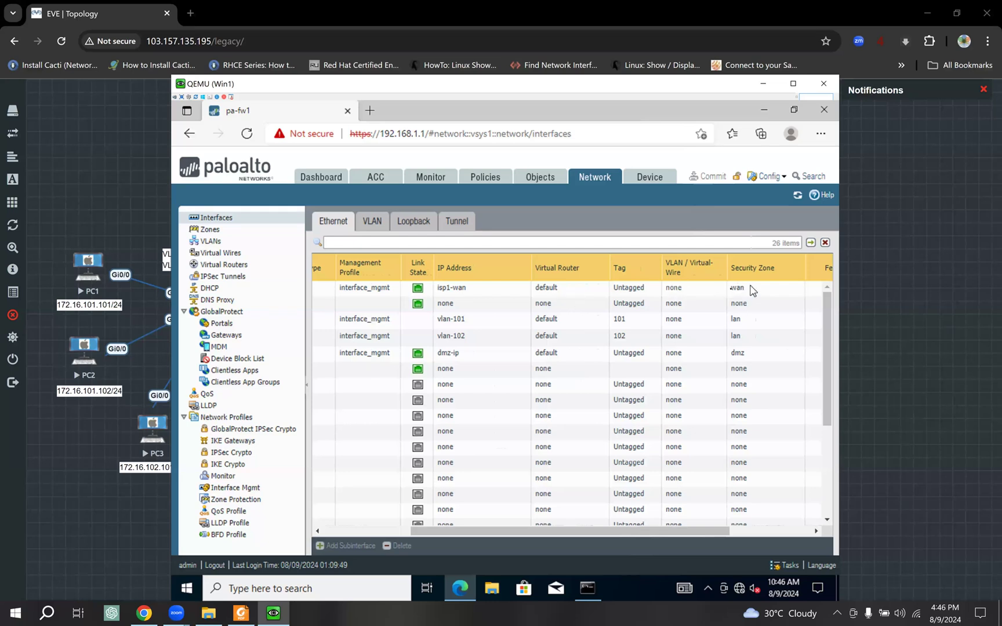
left_click_drag(655, 532, 410, 532)
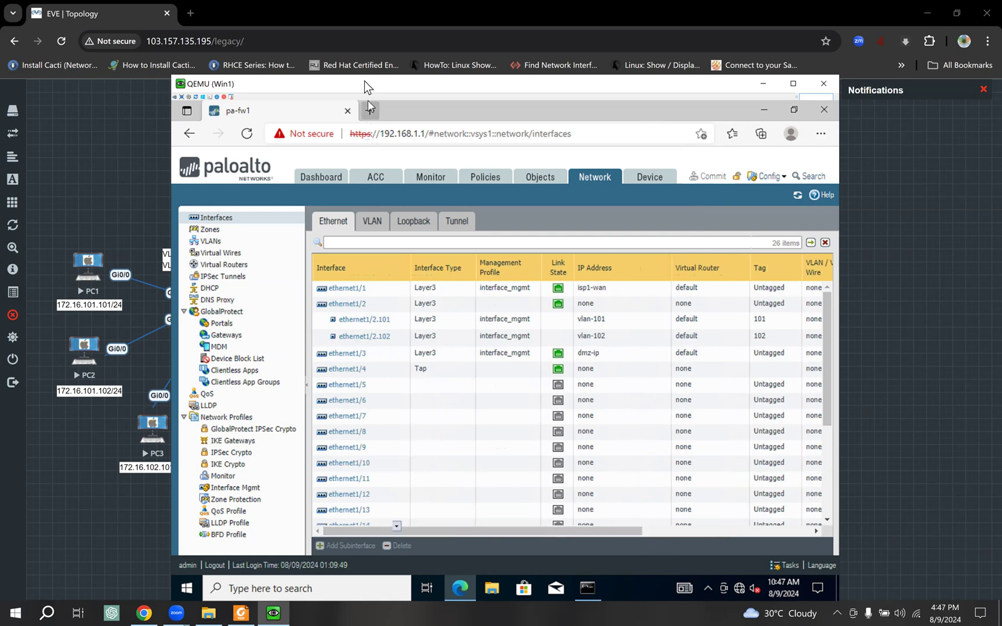
- Compare the subinterfaces with the topology and open ethernet1/2.101's settings
left_click_drag(457, 85, 748, 113)
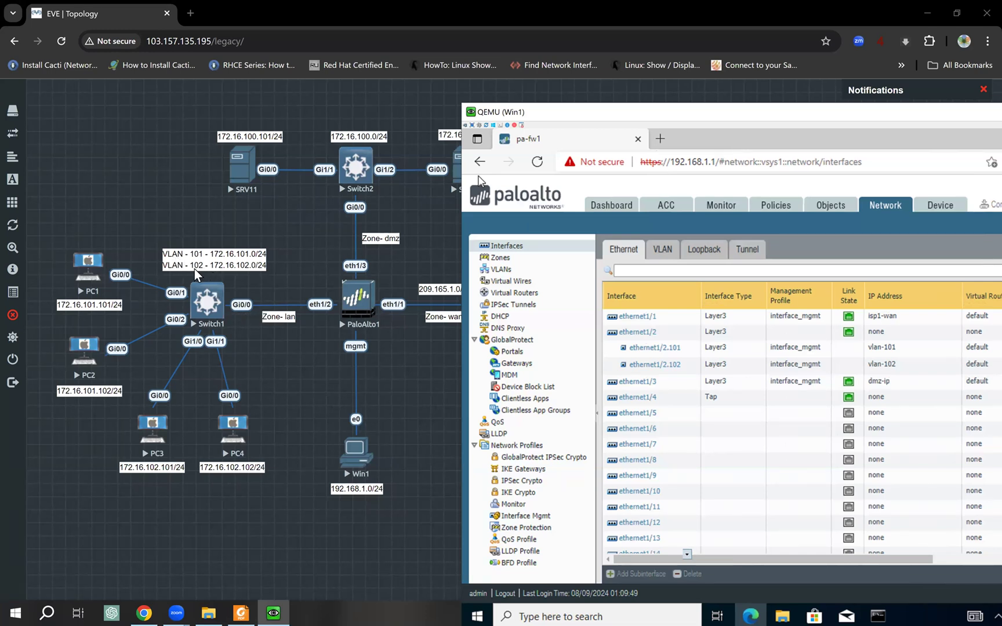
left_click_drag(768, 115, 606, 113)
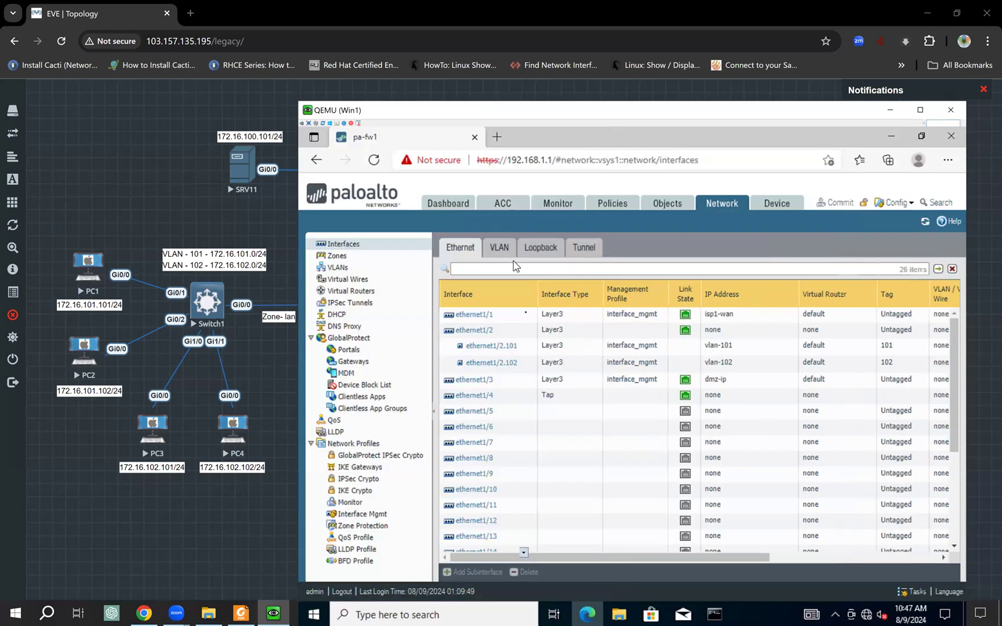
left_click(497, 353)
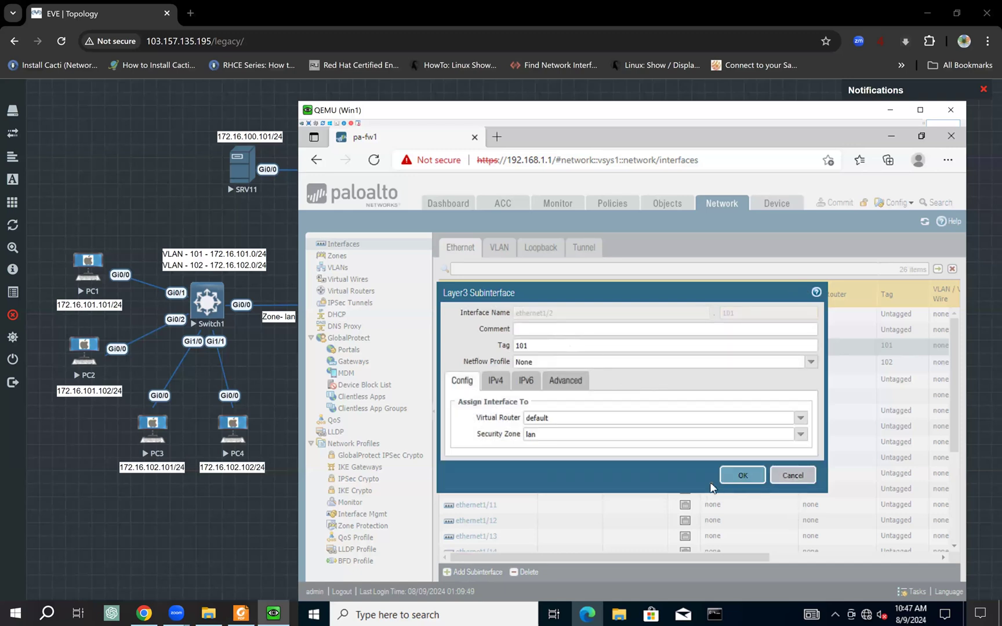
left_click(725, 478)
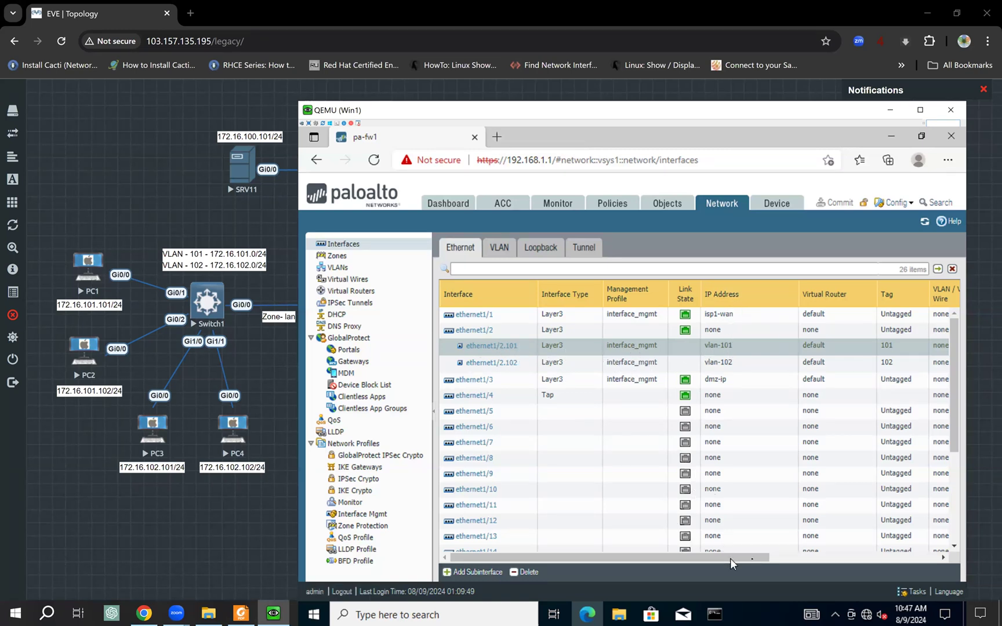
left_click_drag(742, 558, 779, 557)
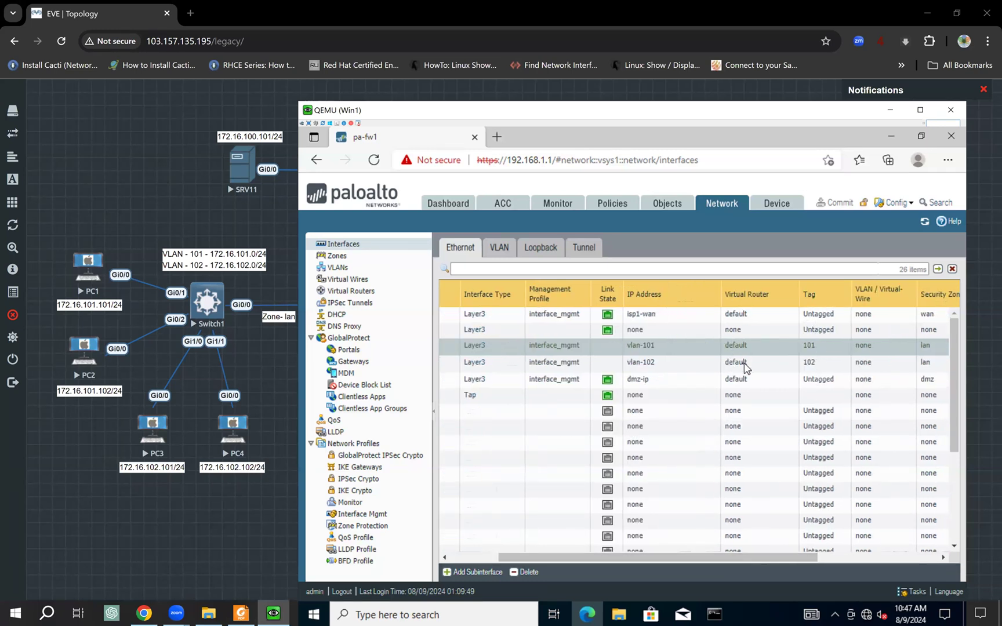
left_click_drag(787, 558, 871, 559)
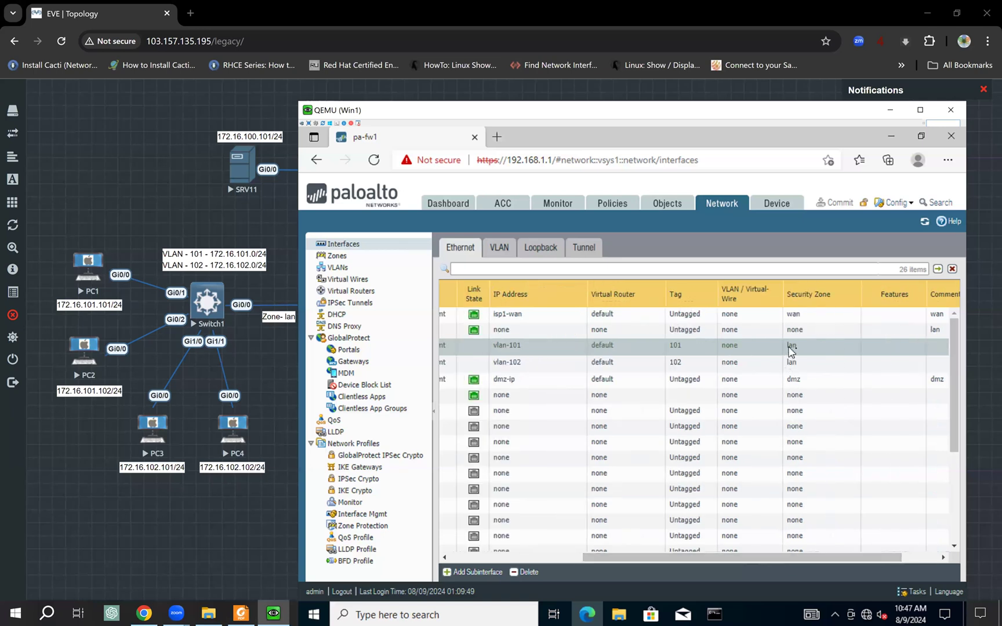
left_click_drag(738, 561, 393, 408)
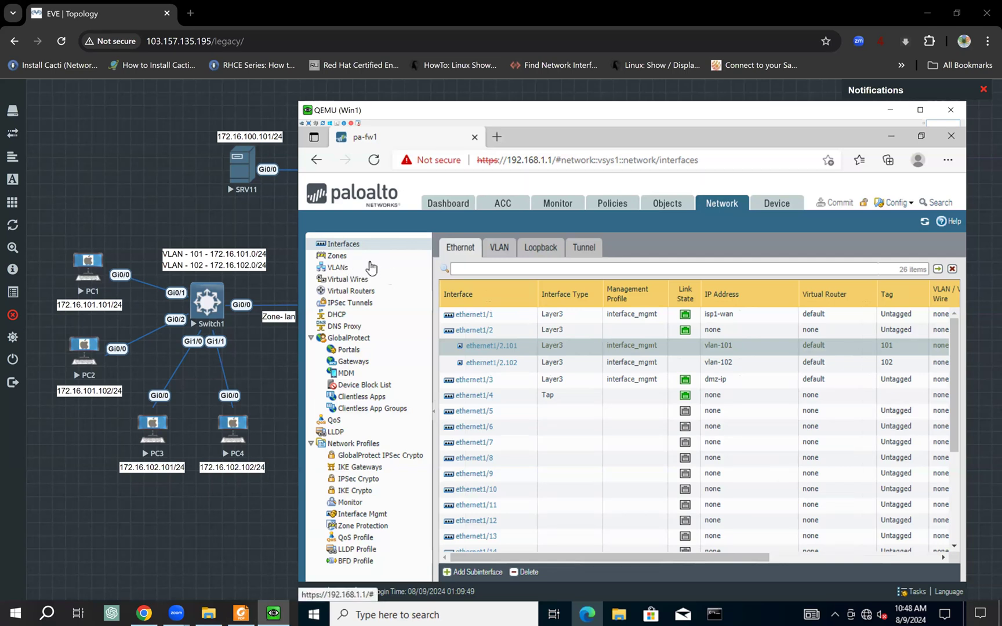
left_click(339, 258)
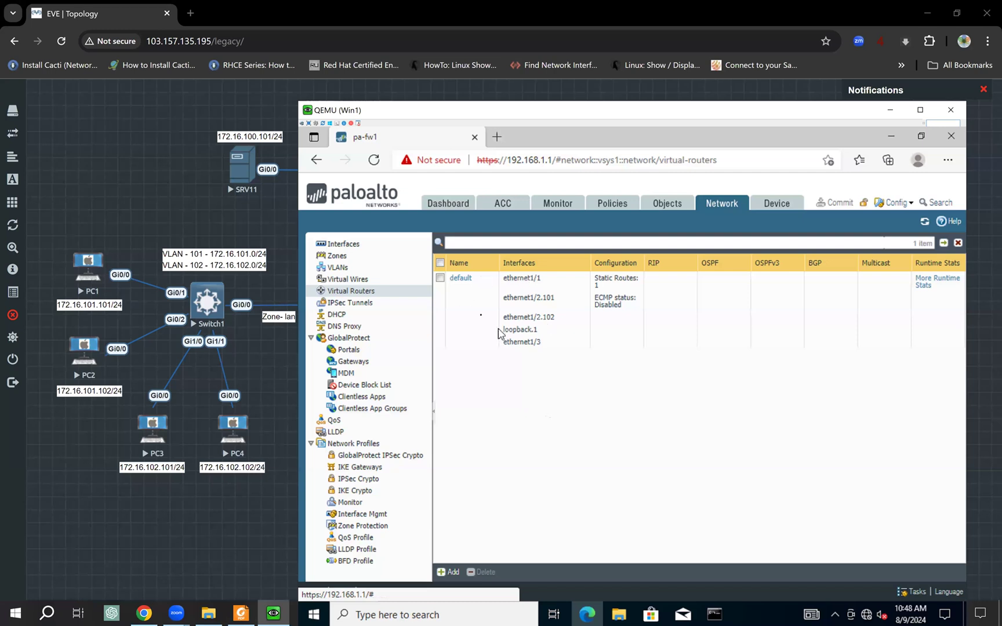
- Select the default virtual router with its five interfaces and one static route
left_click(458, 281)
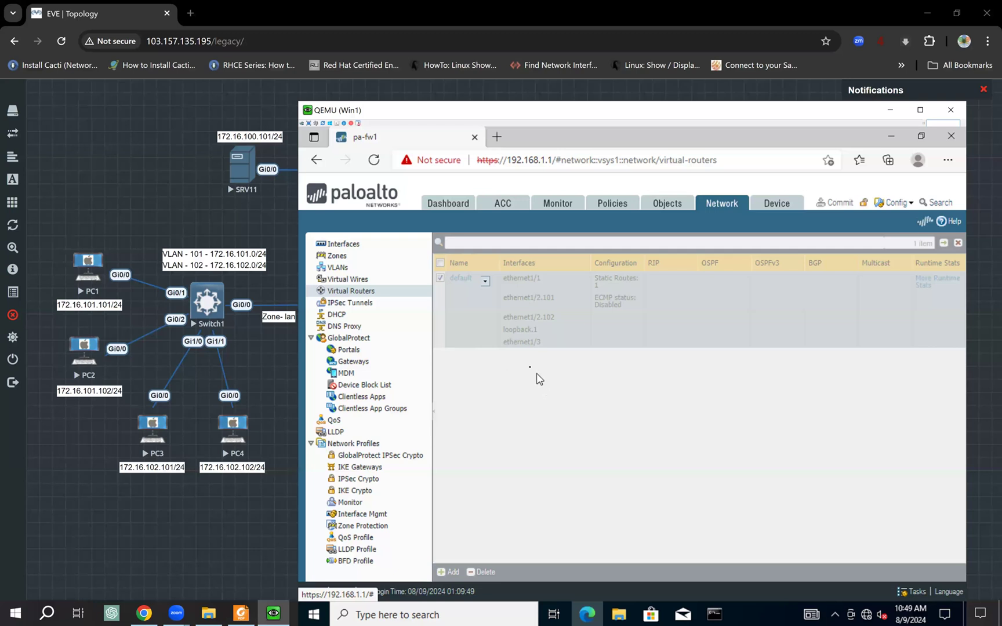
- Inspect static route default-route 0.0.0.0/0 via next hop 209.165.1.1, then move to the policy rules
left_click(542, 340)
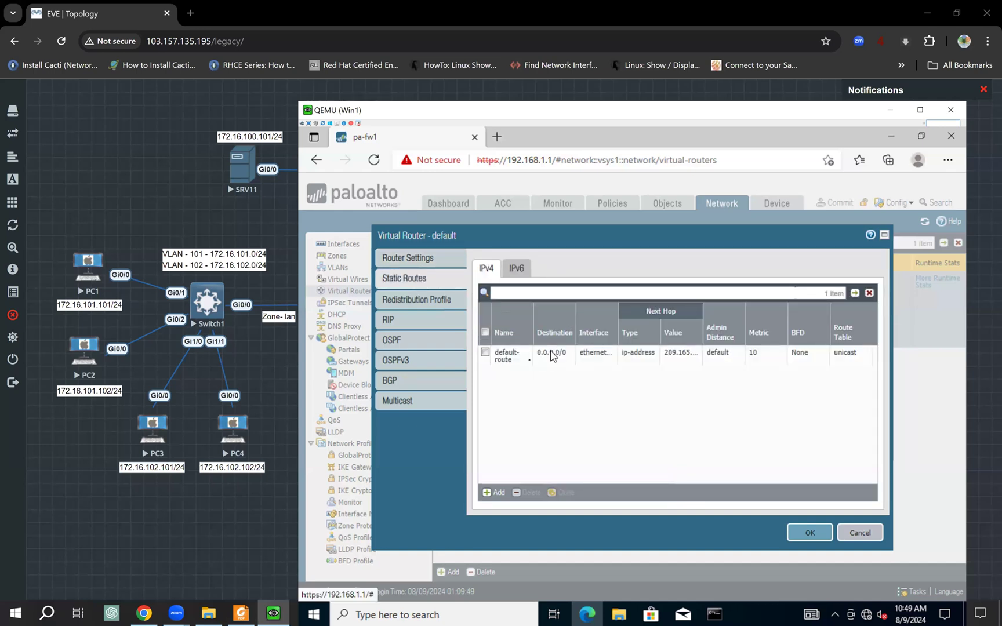
left_click(507, 359)
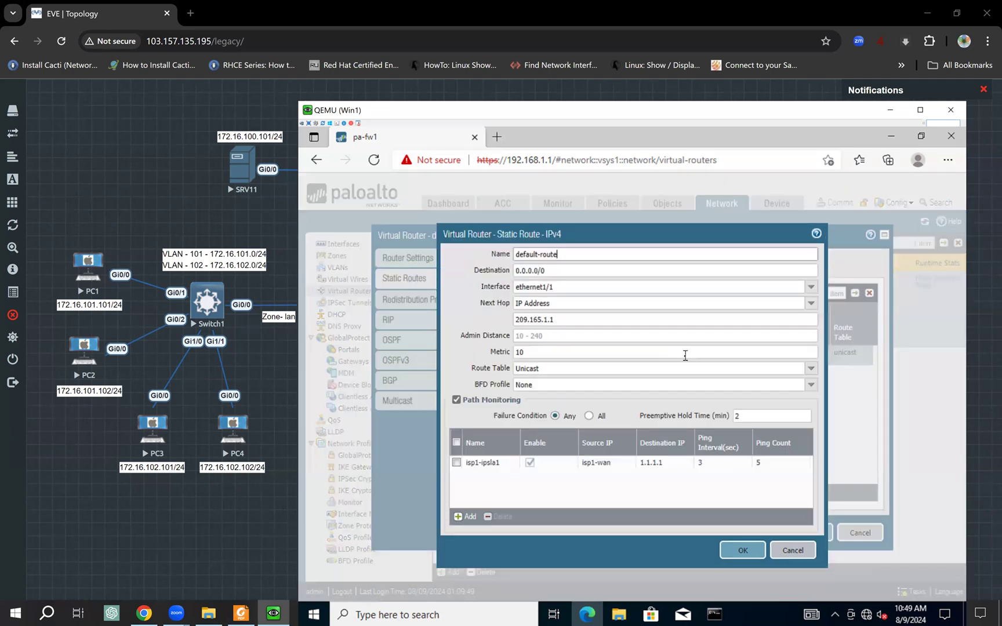
double_click(561, 320)
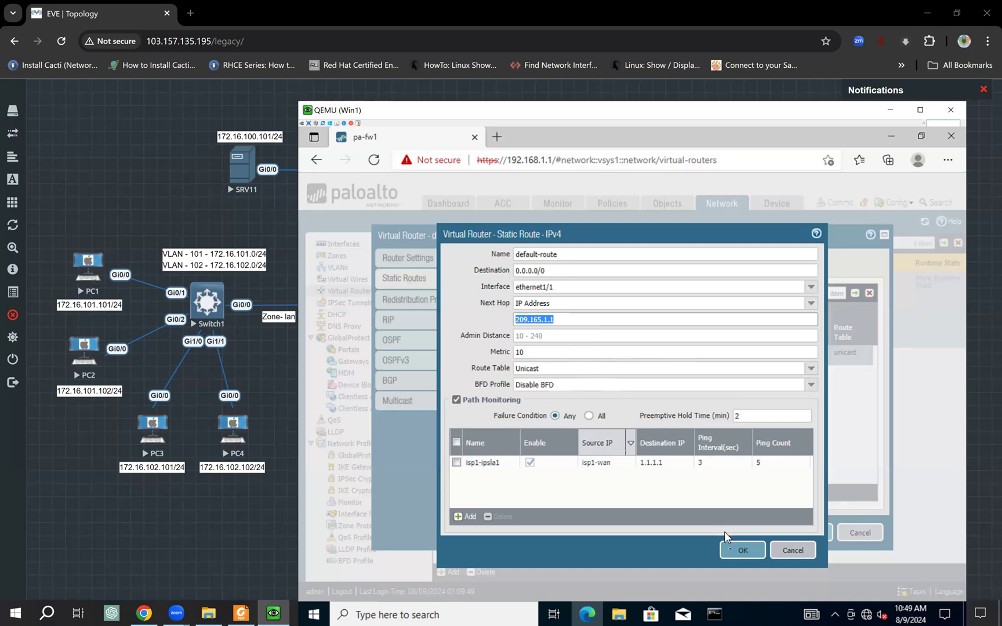
left_click(741, 558)
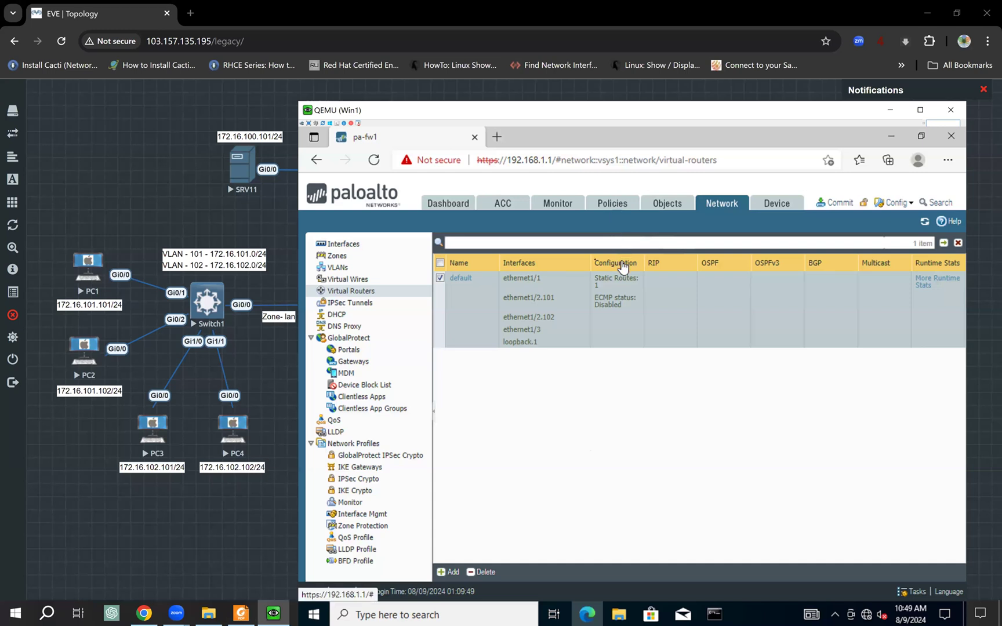
left_click(609, 205)
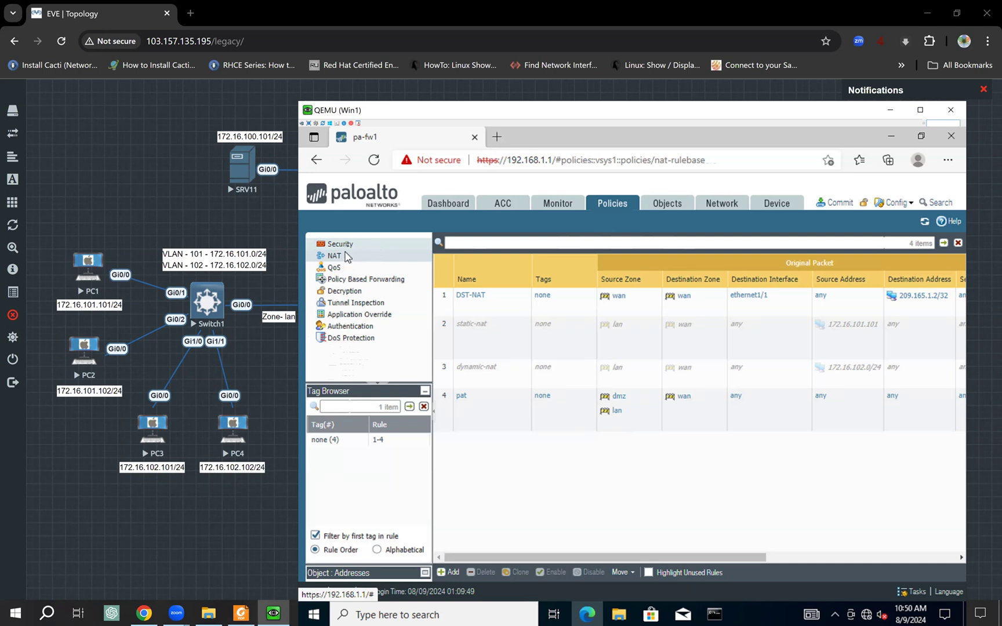
left_click(341, 245)
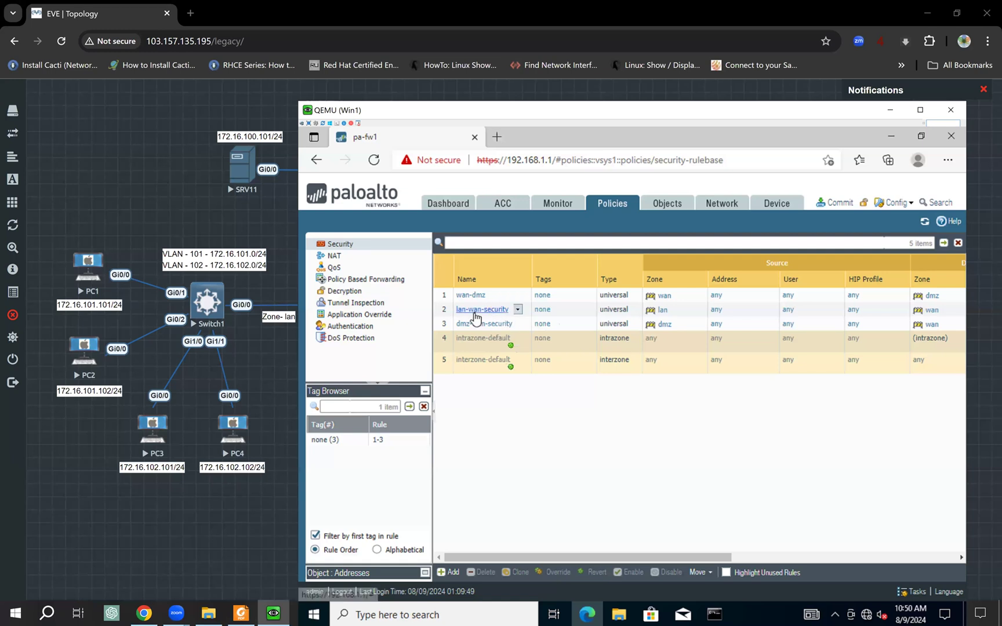
- Open the lan-wan-security rule for editing after a brief look at the lab topology
left_click(567, 315)
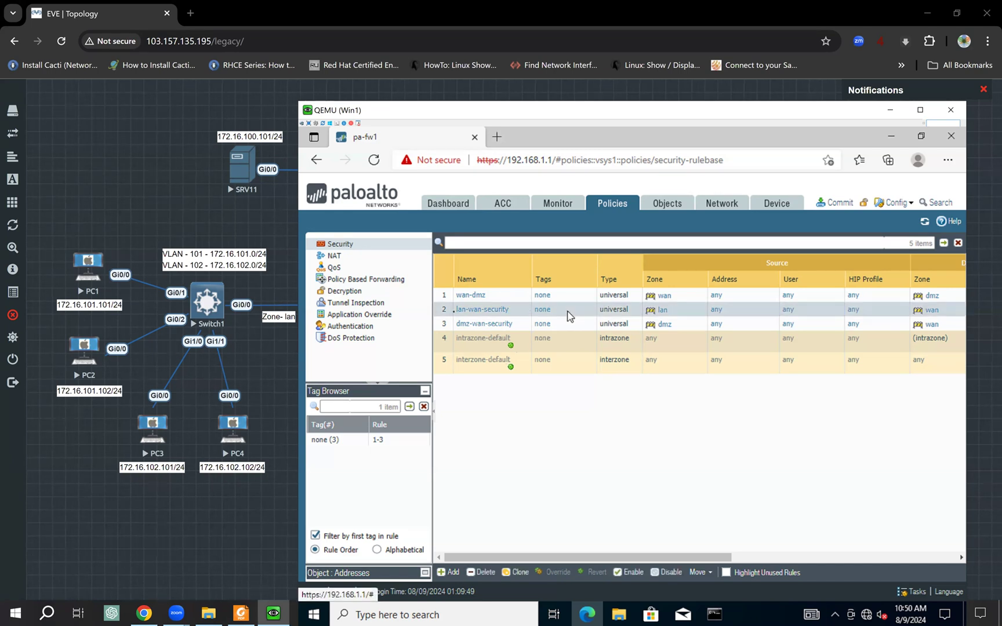
left_click(142, 300)
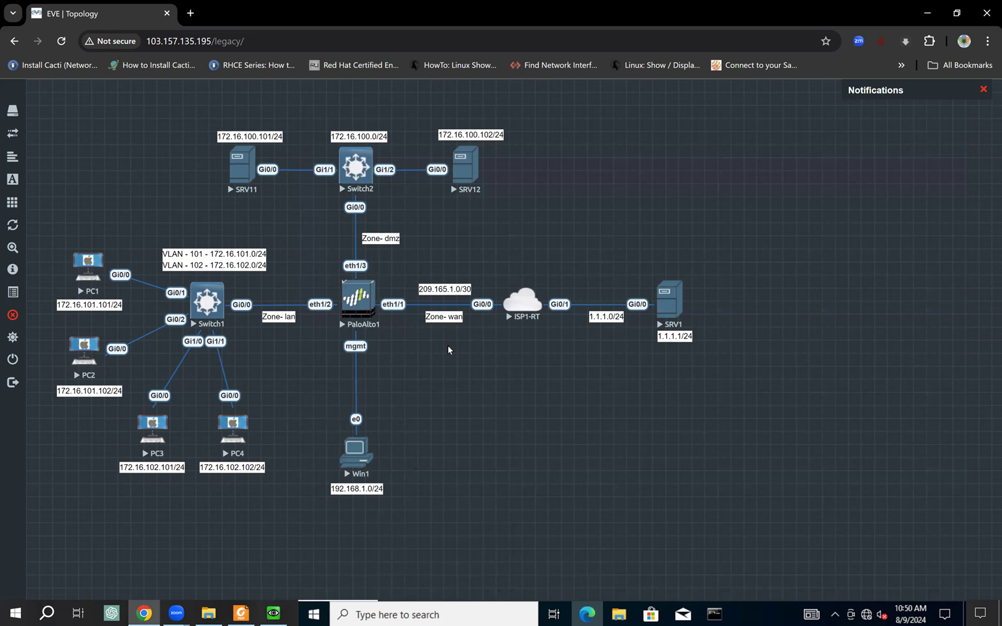
left_click(273, 612)
left_click(272, 613)
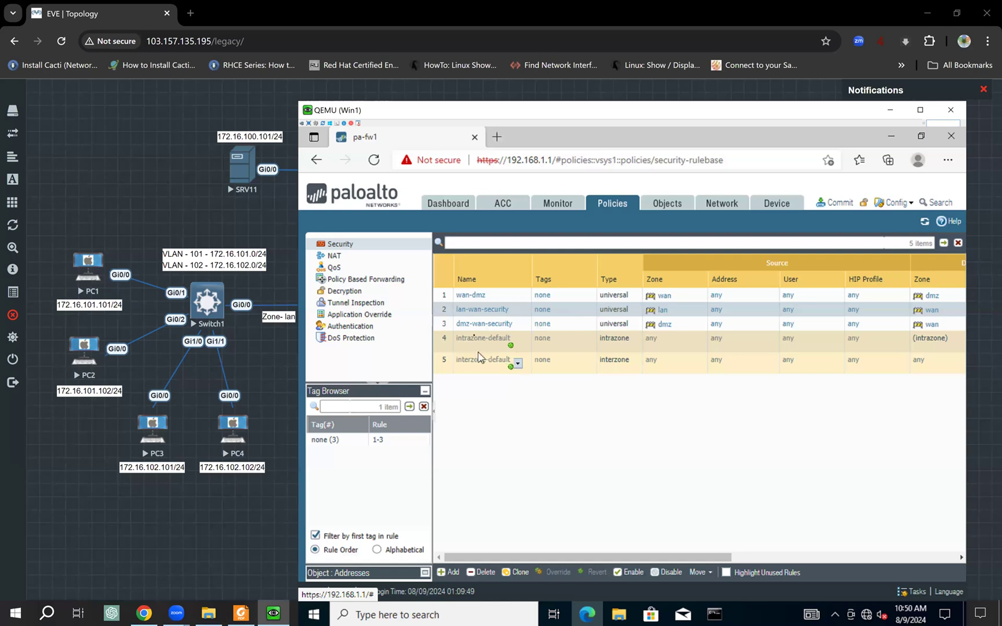
left_click(473, 311)
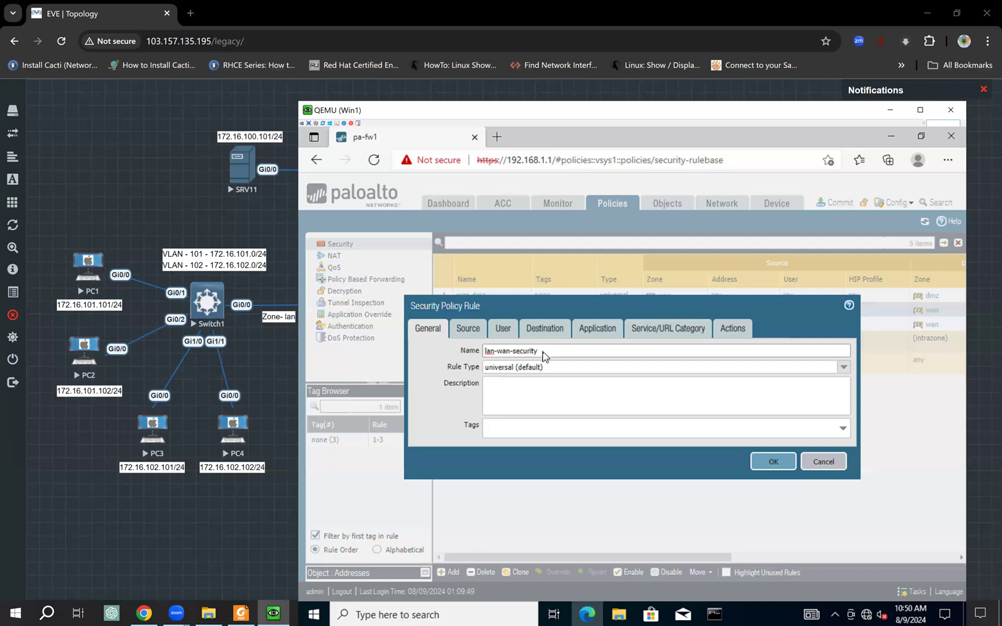
- Review the lan-wan-security rule (wan destination, any application, application-default, Allow) and save it
left_click_drag(539, 351, 476, 352)
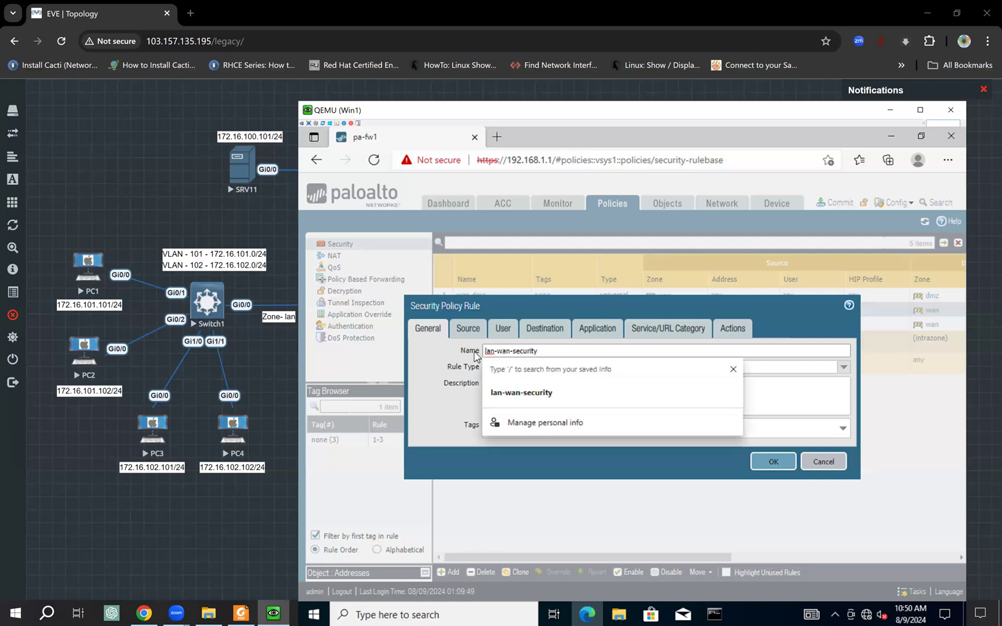
left_click(466, 328)
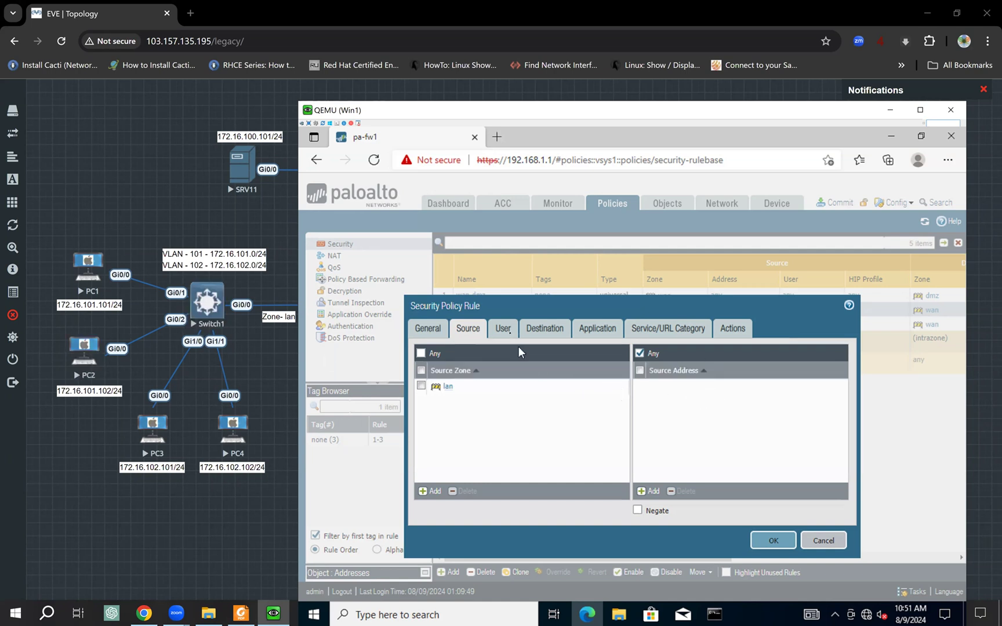
left_click(543, 329)
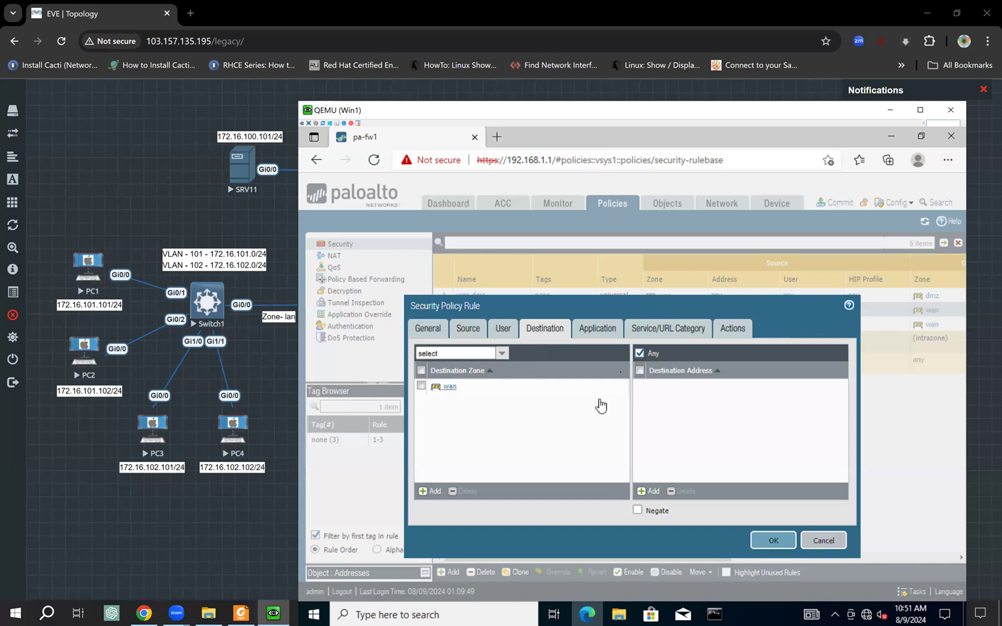
left_click(607, 335)
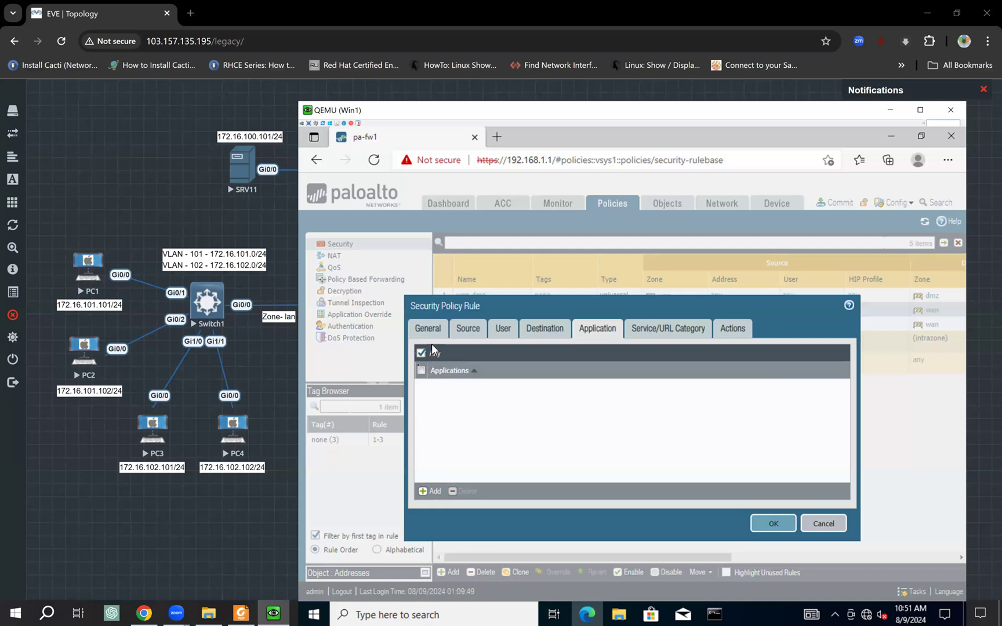
left_click(668, 329)
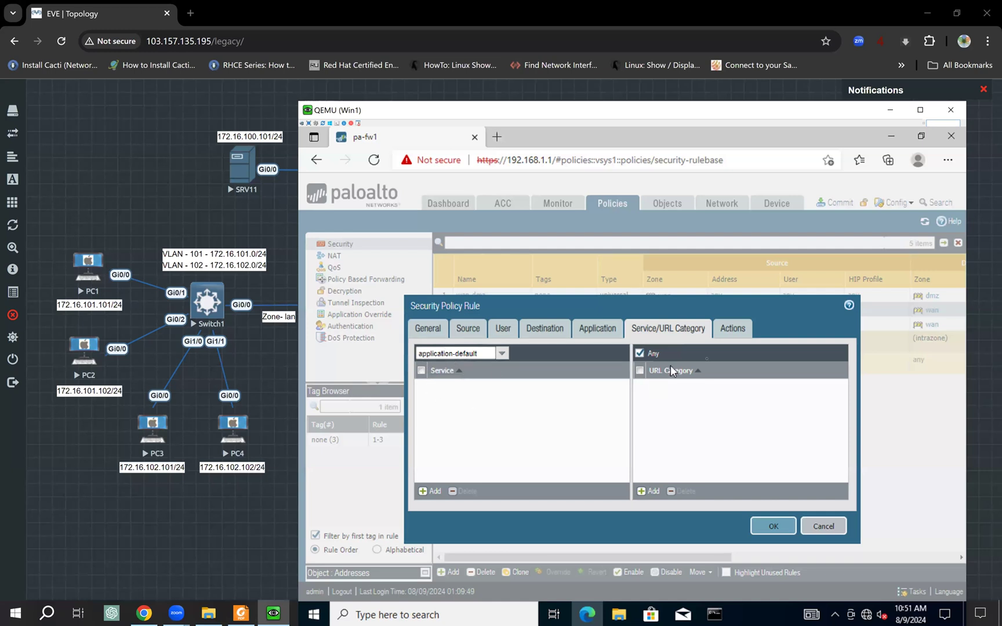
left_click(730, 336)
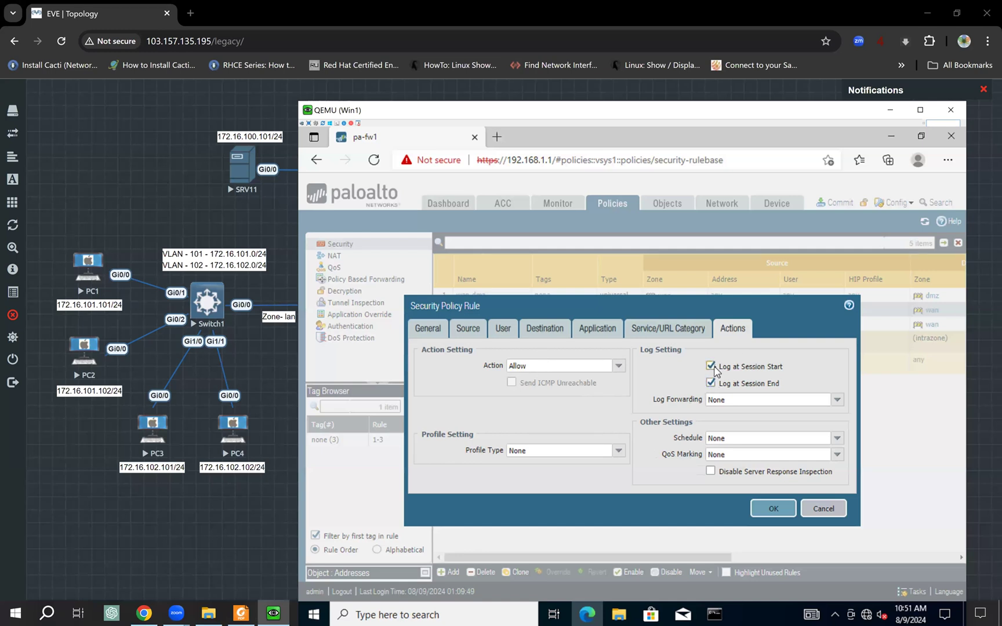
left_click(777, 511)
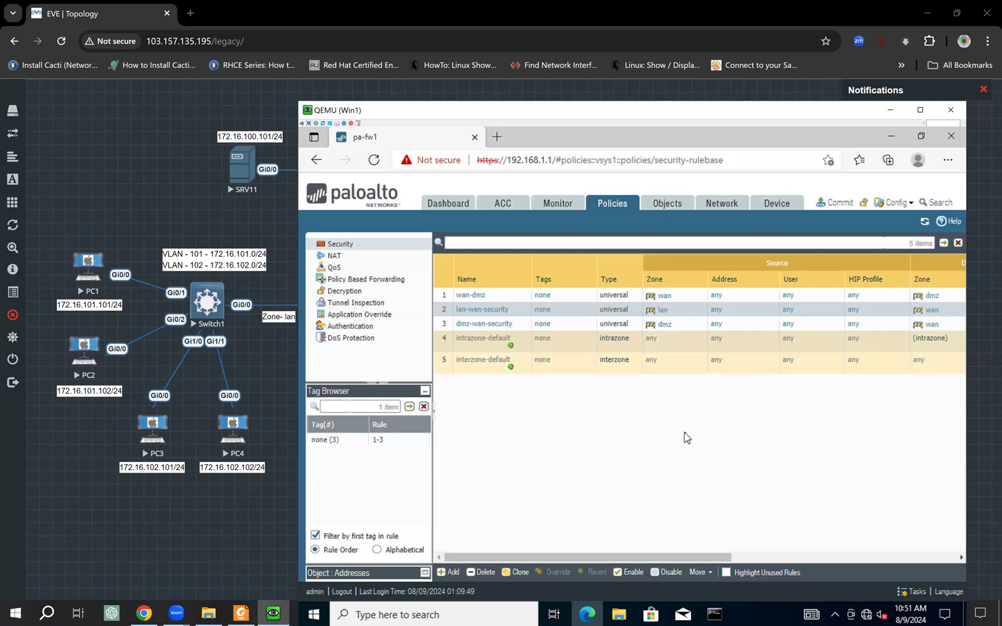
left_click(142, 300)
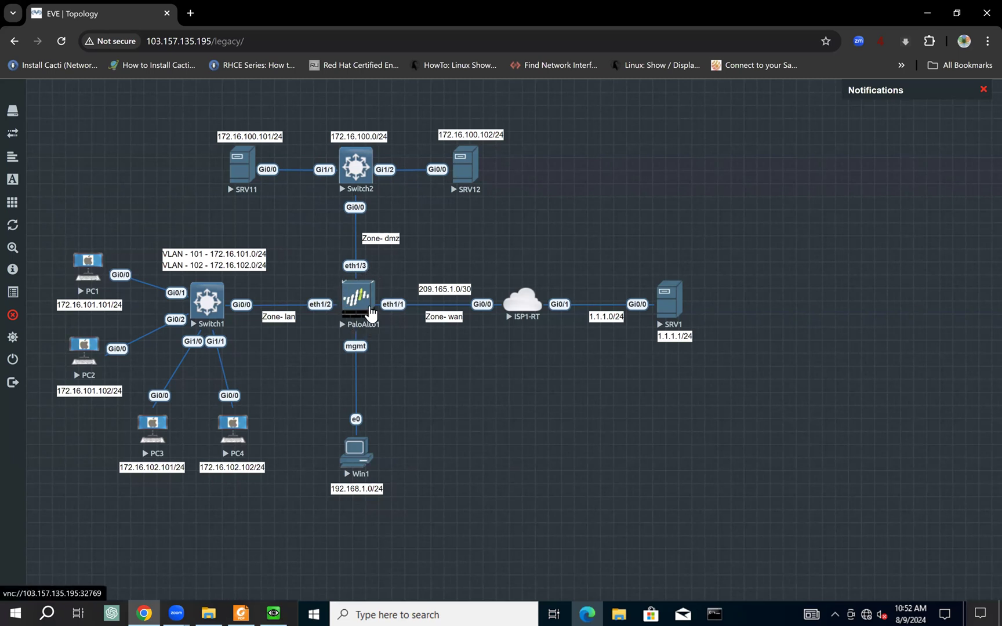
- Return to the firewall web interface, list the NAT policy rules and select static-nat
left_click(273, 613)
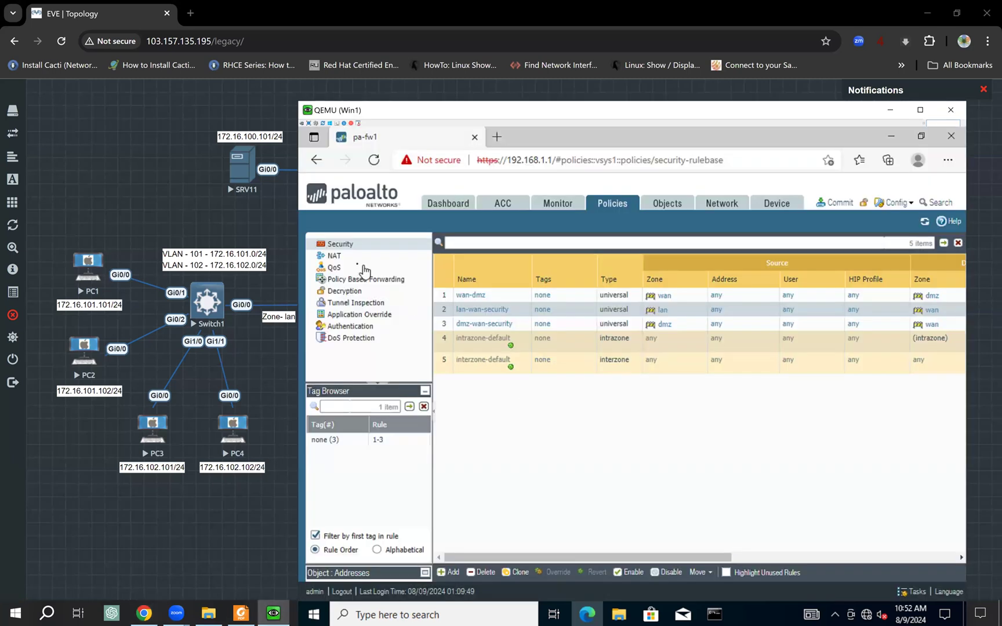
left_click(341, 261)
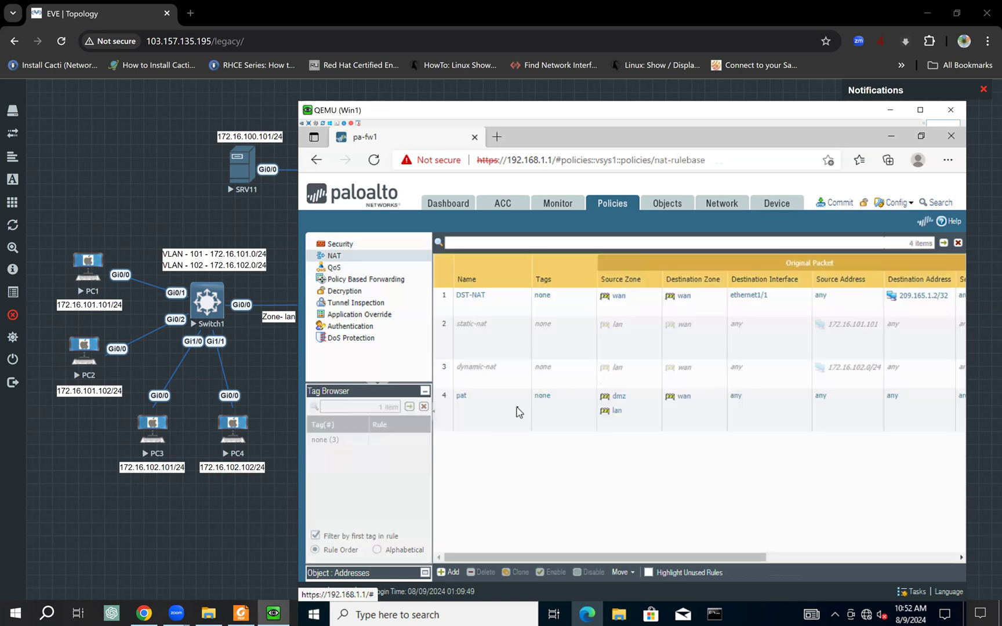
mouse_move(509, 404)
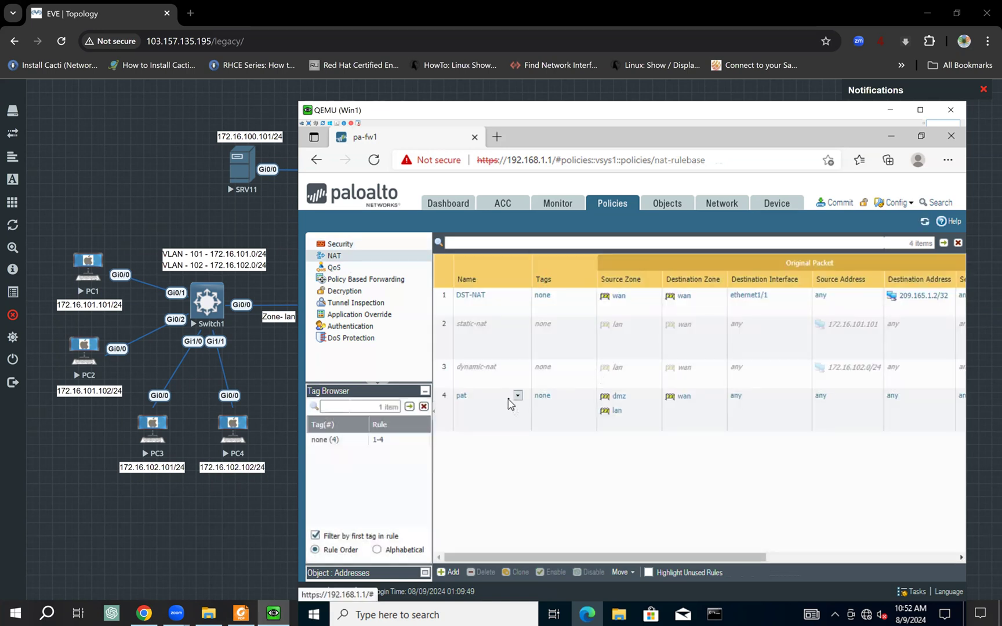
left_click(490, 344)
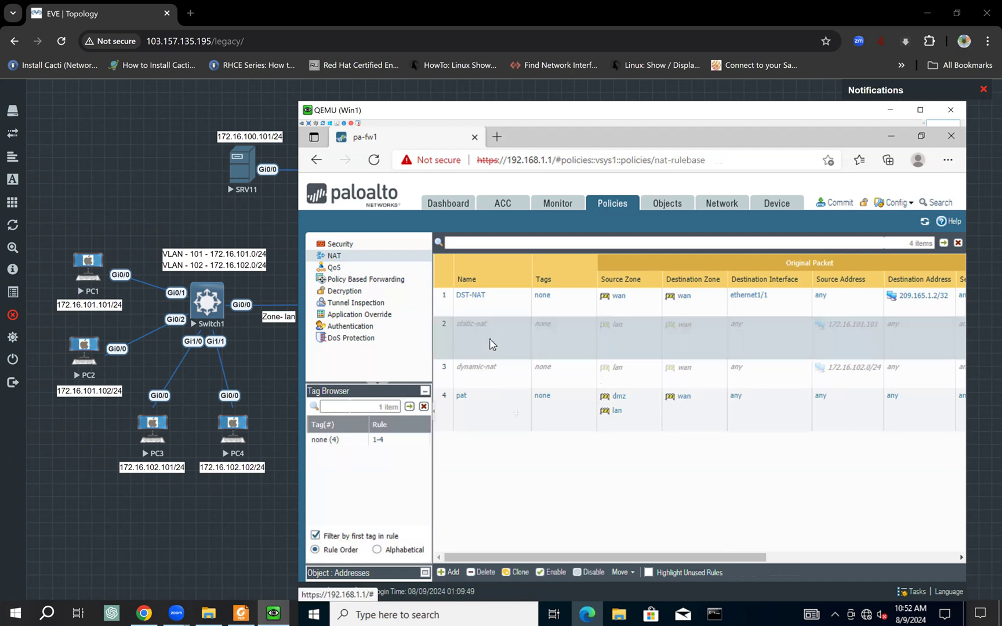
- Disable the DST-NAT and pat NAT rules and enable the static-nat rule
left_click(494, 378)
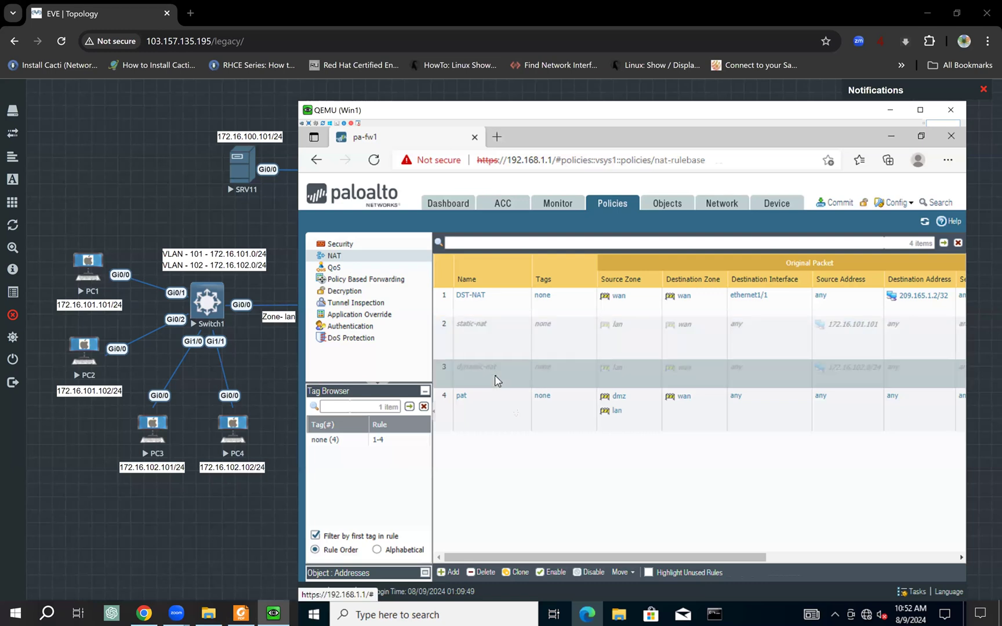
left_click(497, 412)
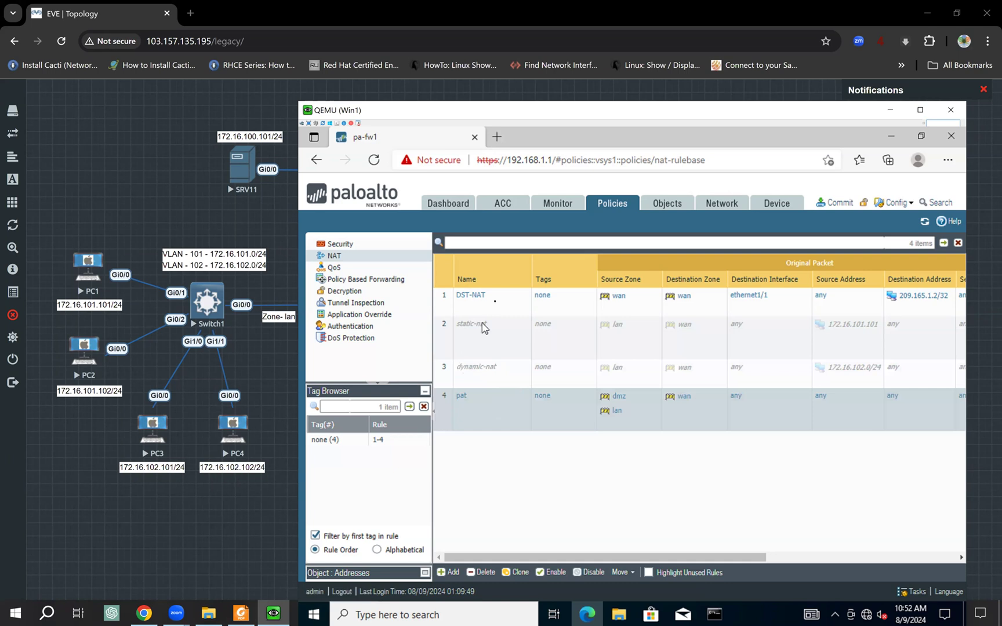
left_click(494, 304)
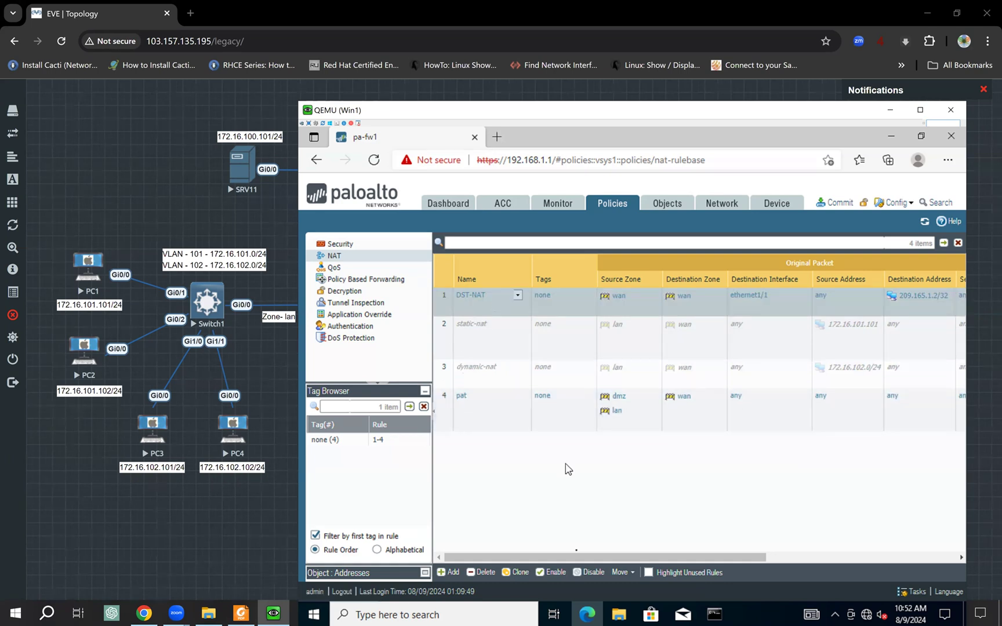
left_click(592, 572)
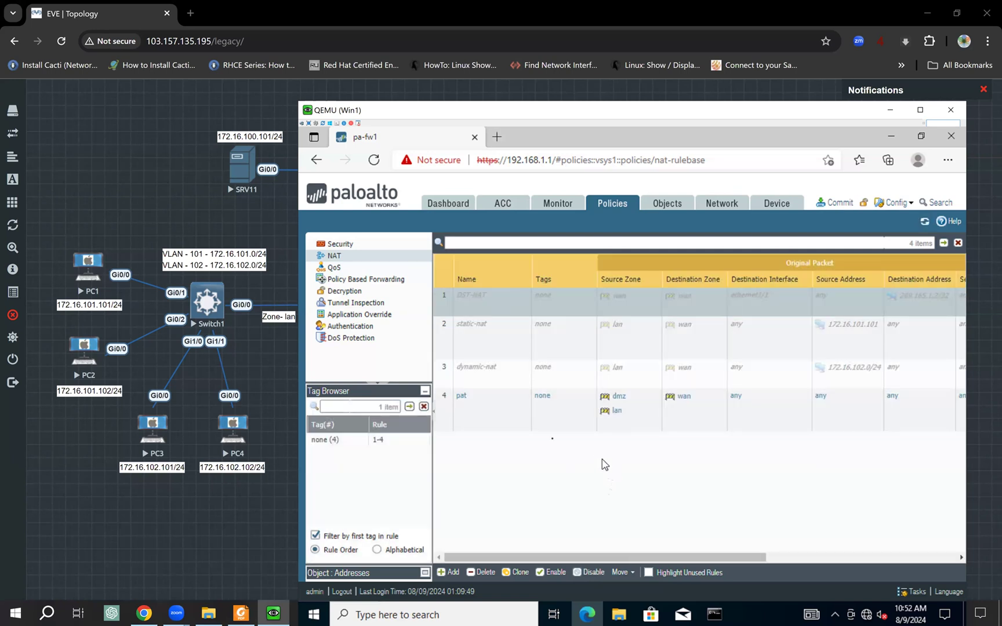
left_click(491, 410)
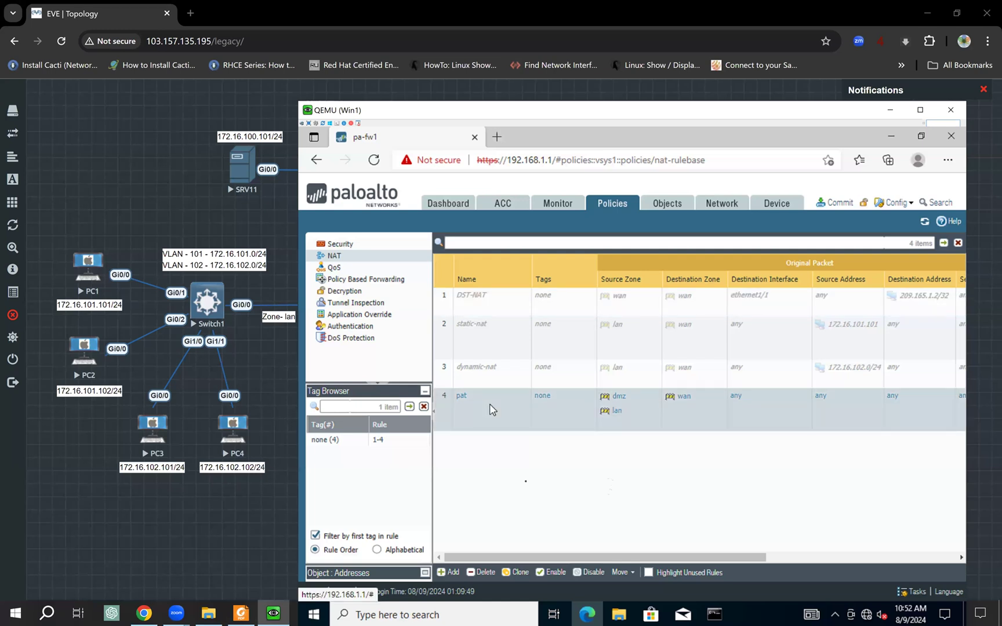
left_click(592, 573)
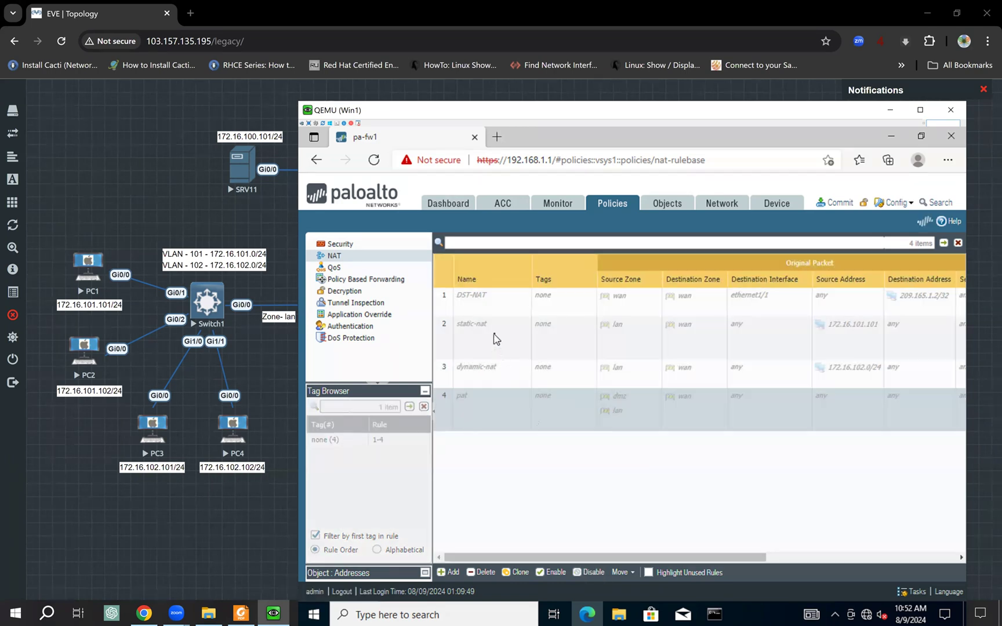
left_click(495, 338)
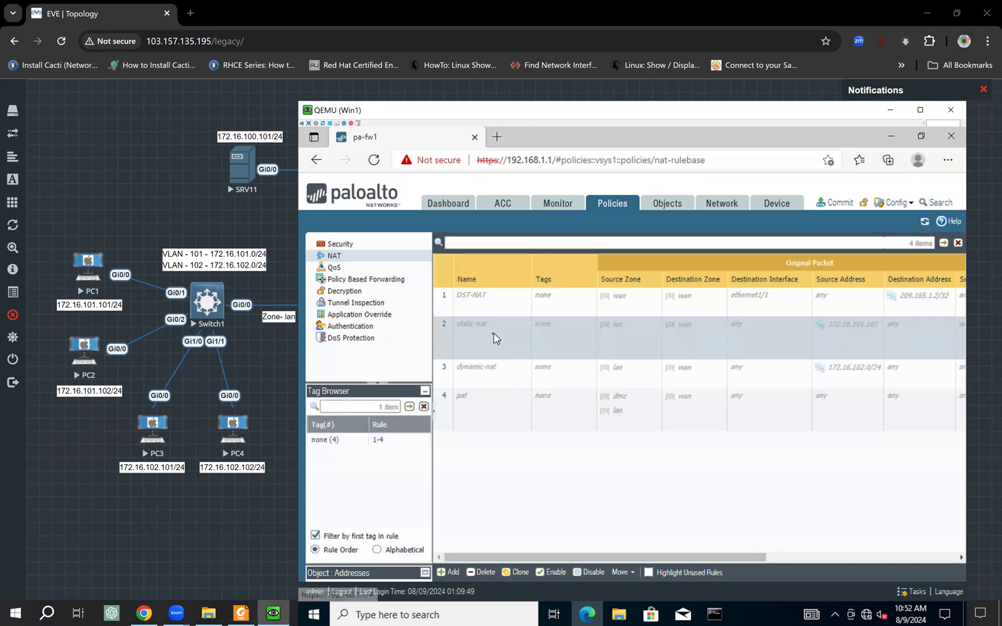
left_click(546, 573)
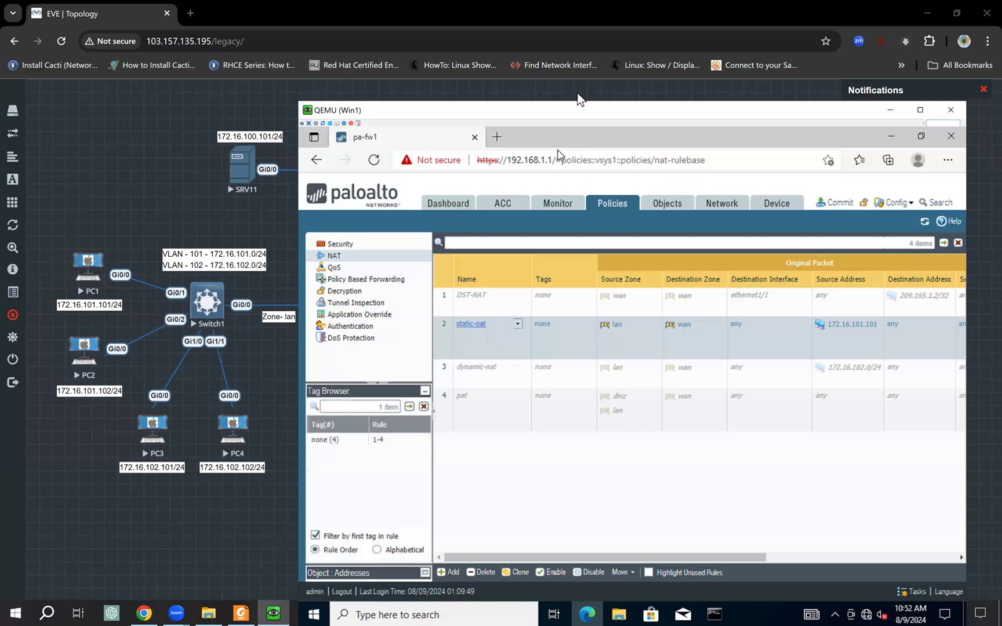
- Reposition the firewall window and open the static-nat rule for editing
left_click_drag(569, 112, 524, 102)
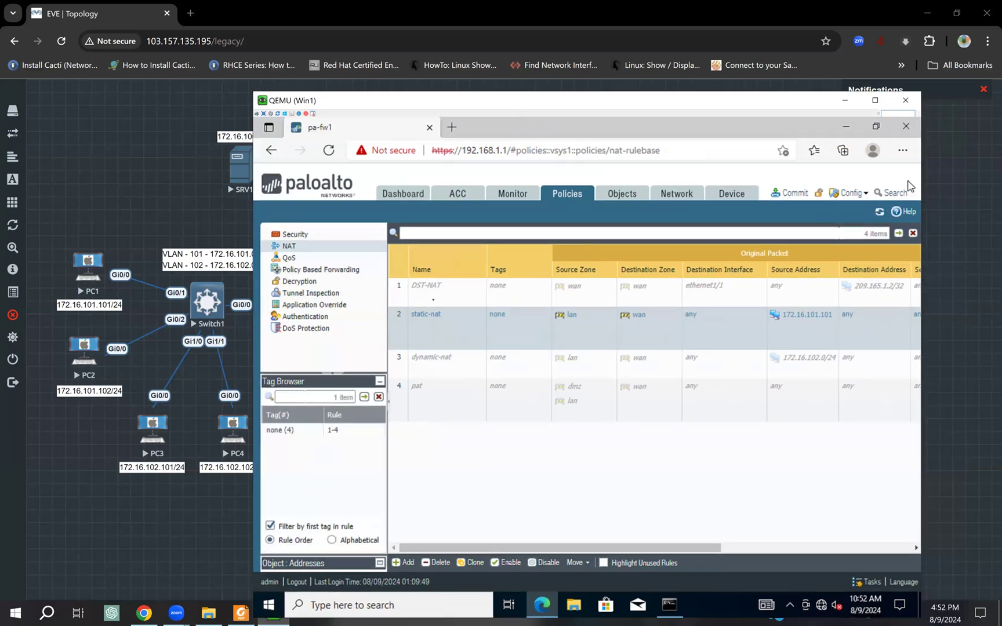
key("alt+Tab")
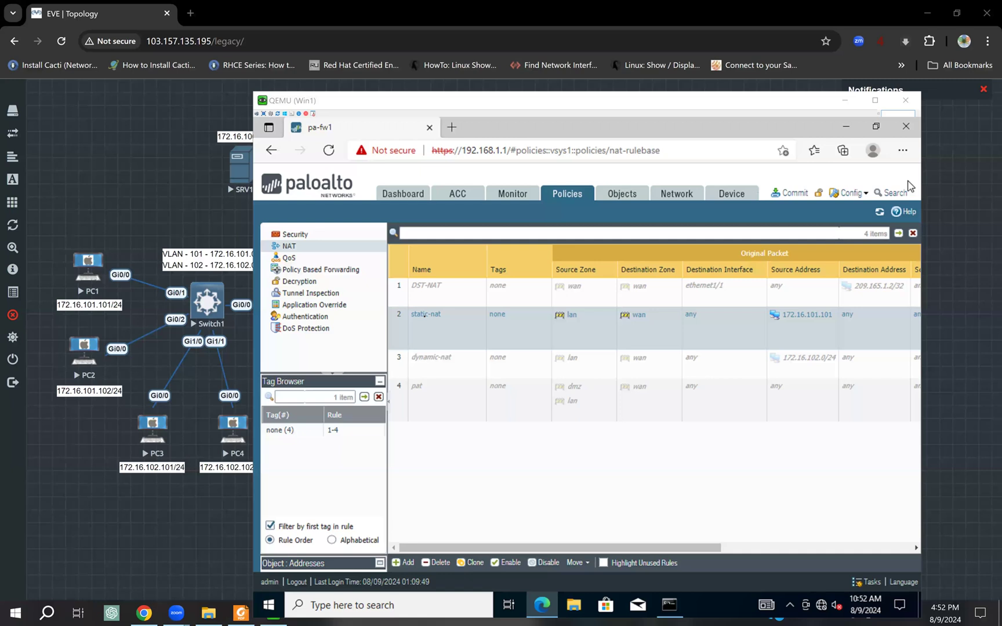
double_click(488, 317)
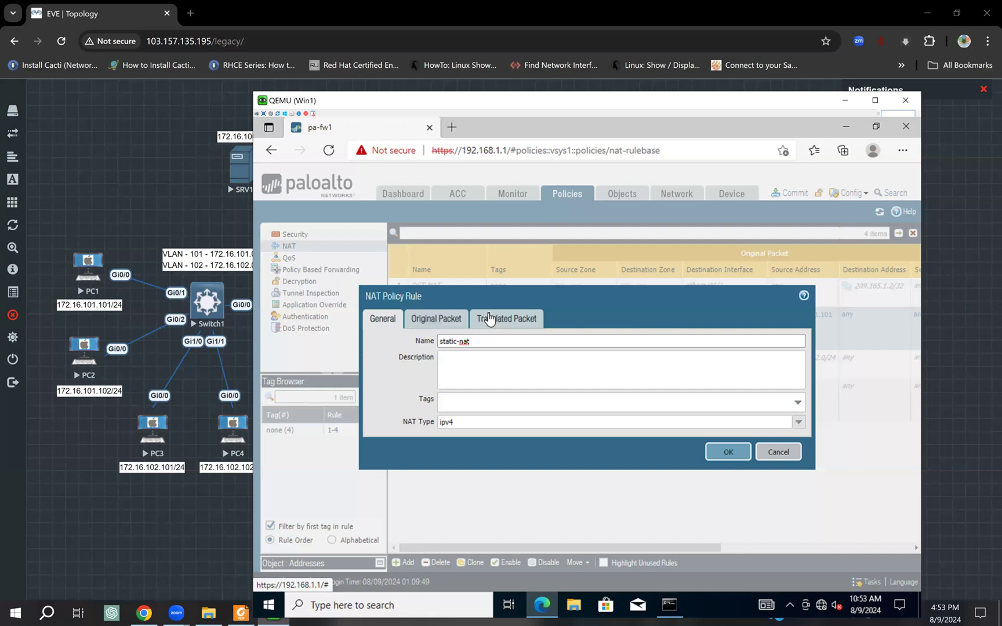
- Inspect static-nat: lan host 172.16.101.101 to wan, translated to static IP 209.165.2.100
left_click_drag(478, 343, 414, 347)
left_click(443, 326)
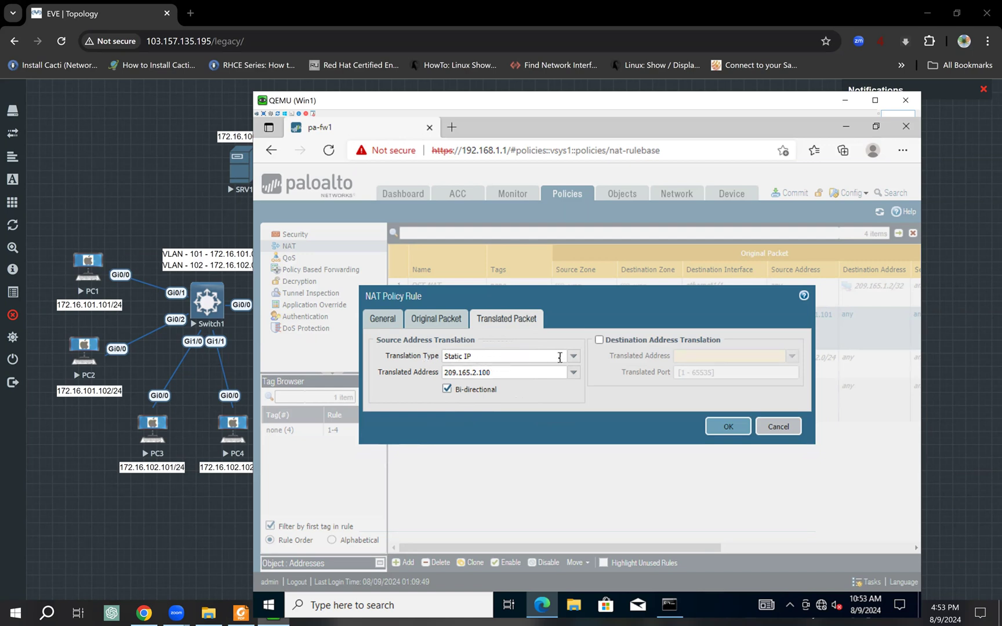
double_click(474, 372)
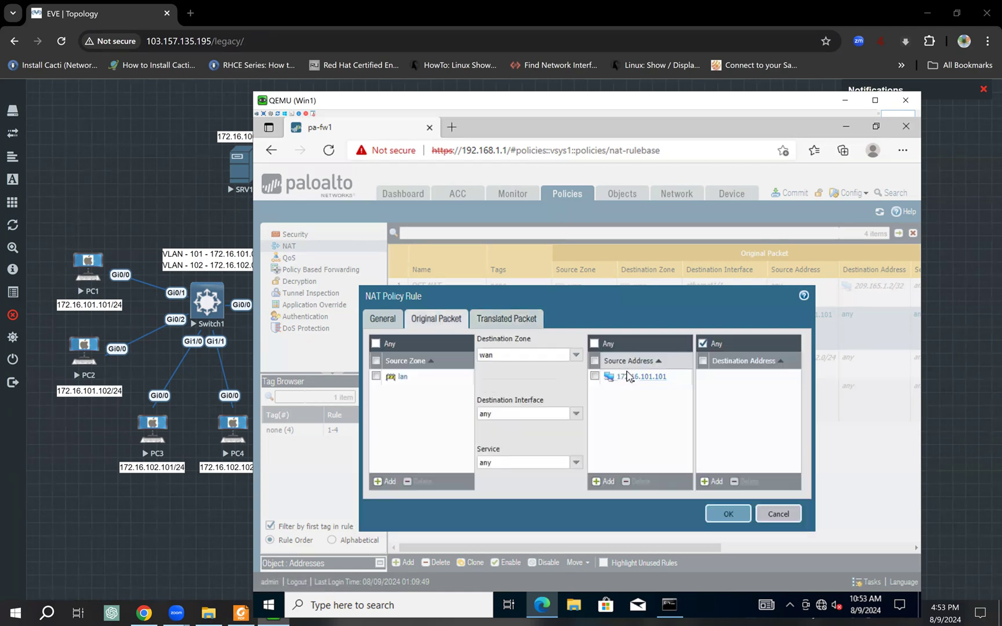
left_click(502, 320)
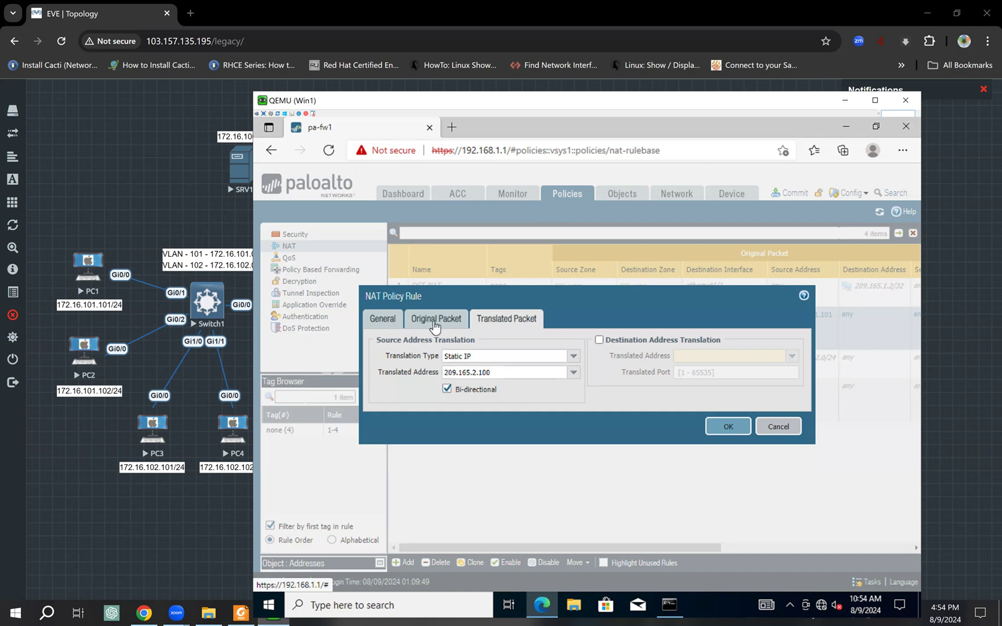
- Recheck the static IP 209.165.2.100 bi-directional translation, then save the static-nat rule
left_click(389, 322)
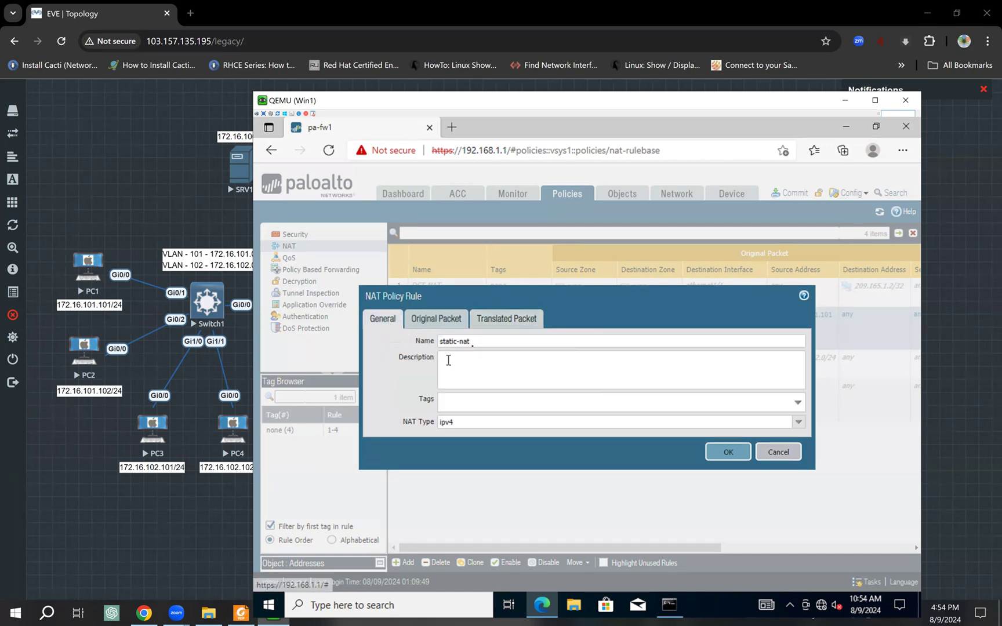
left_click(436, 318)
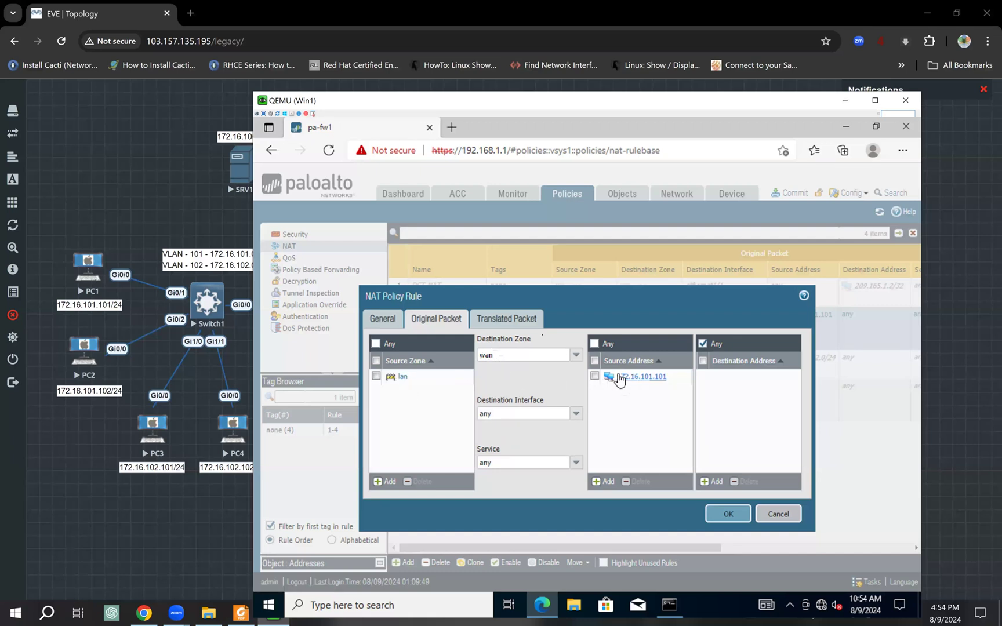
left_click(522, 321)
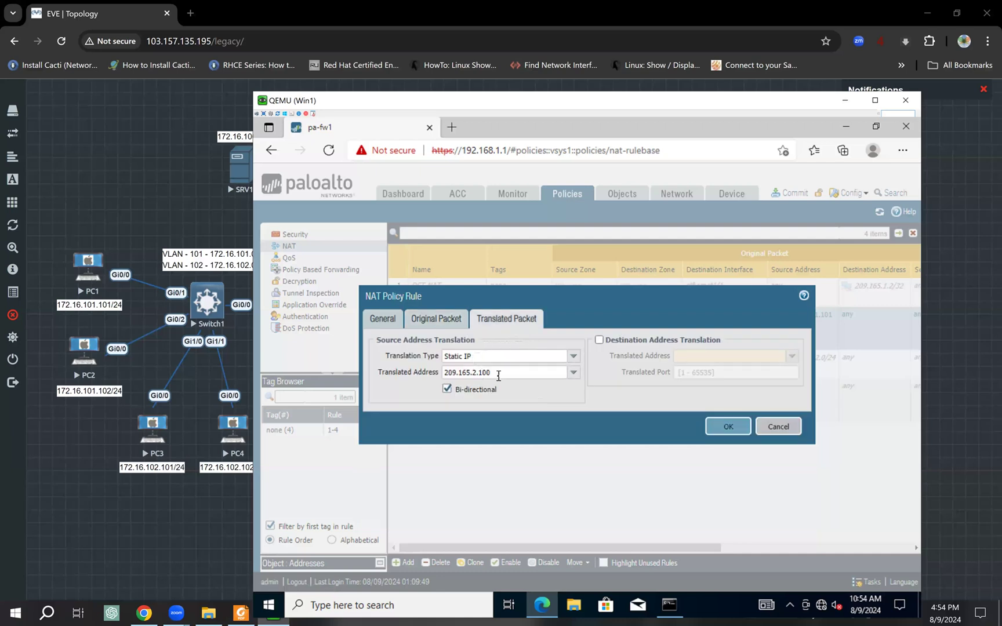
left_click(410, 376)
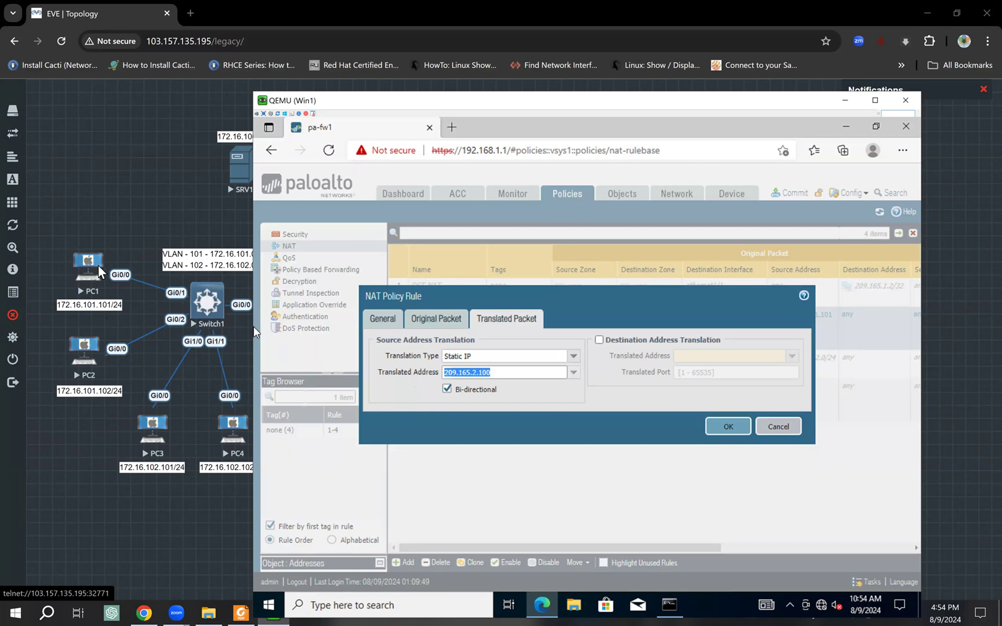
left_click(510, 374)
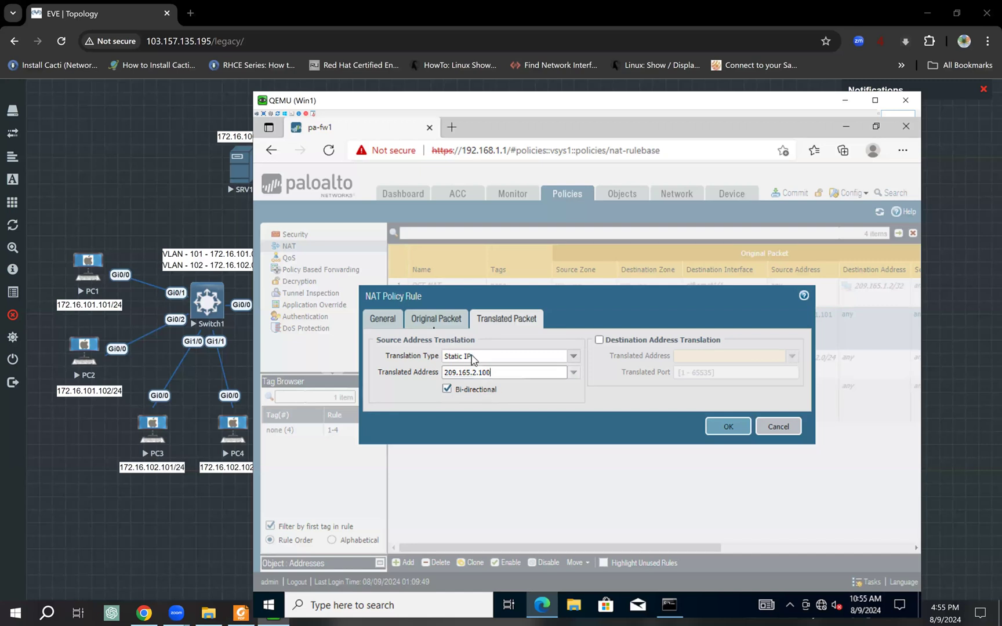
left_click(394, 326)
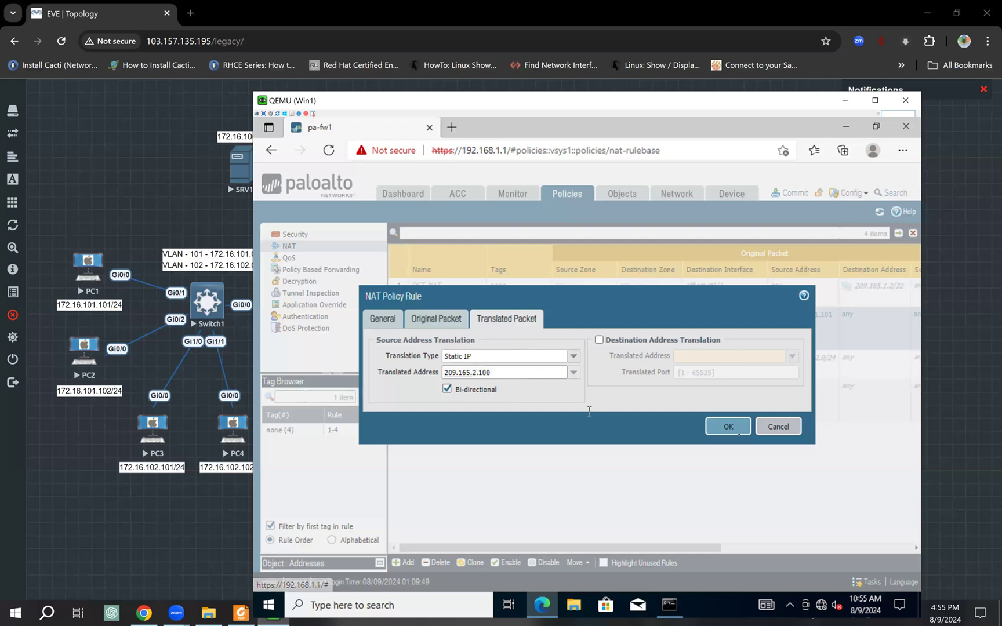
left_click(728, 453)
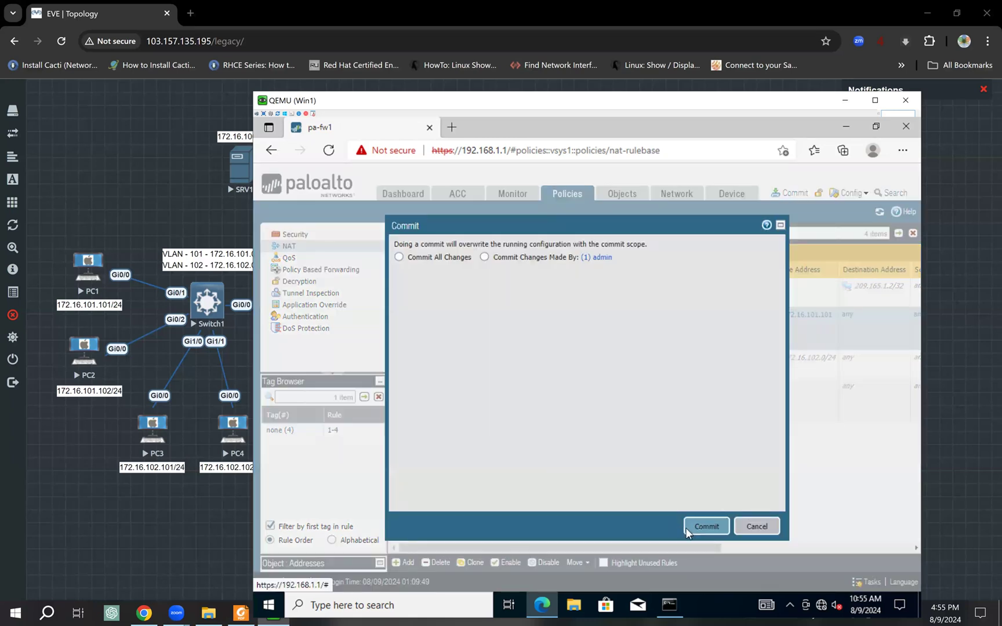
- Bring the EVE lab topology forward and open PC1's console
left_click(136, 229)
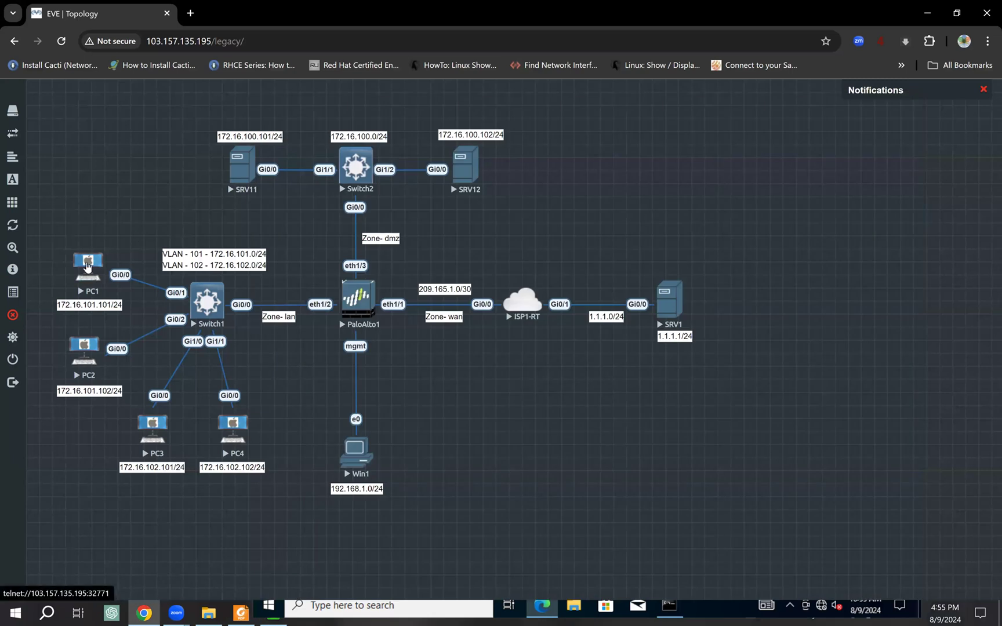
left_click(87, 266)
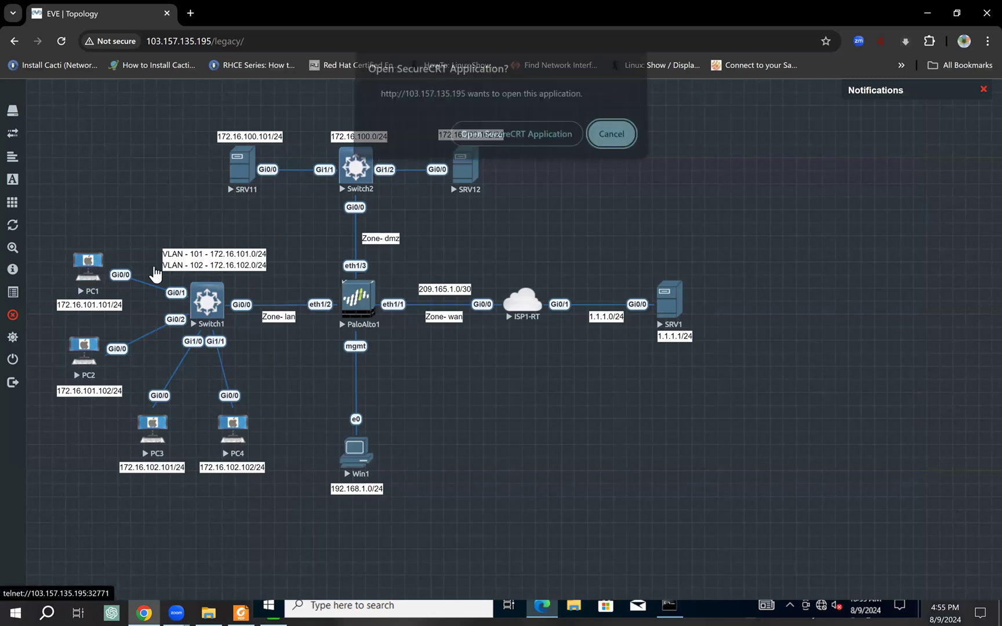
- Launch SecureCRT consoles for PC1 and then SRV1
left_click(516, 141)
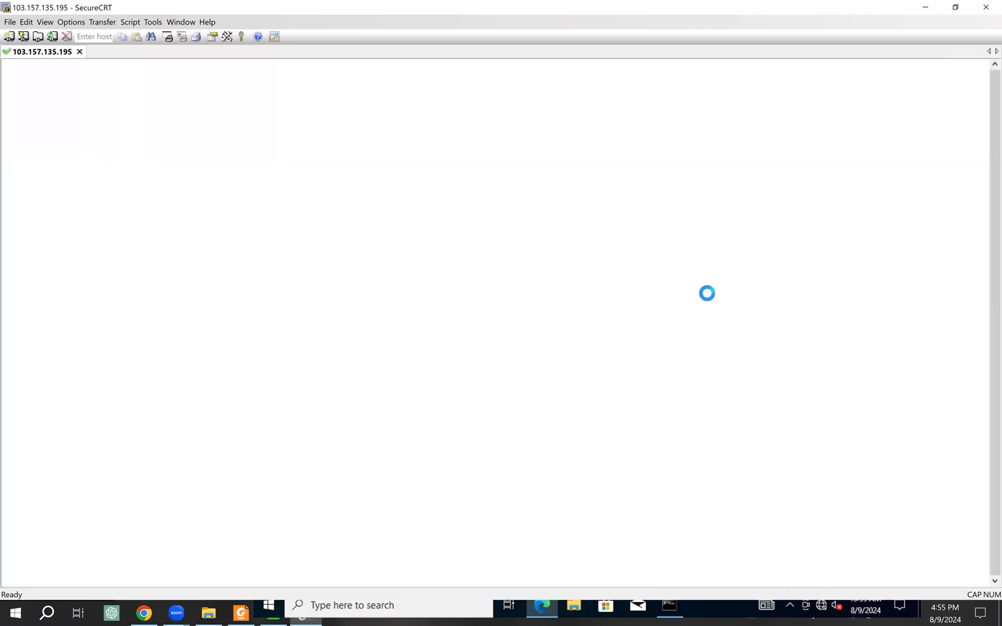
left_click(955, 7)
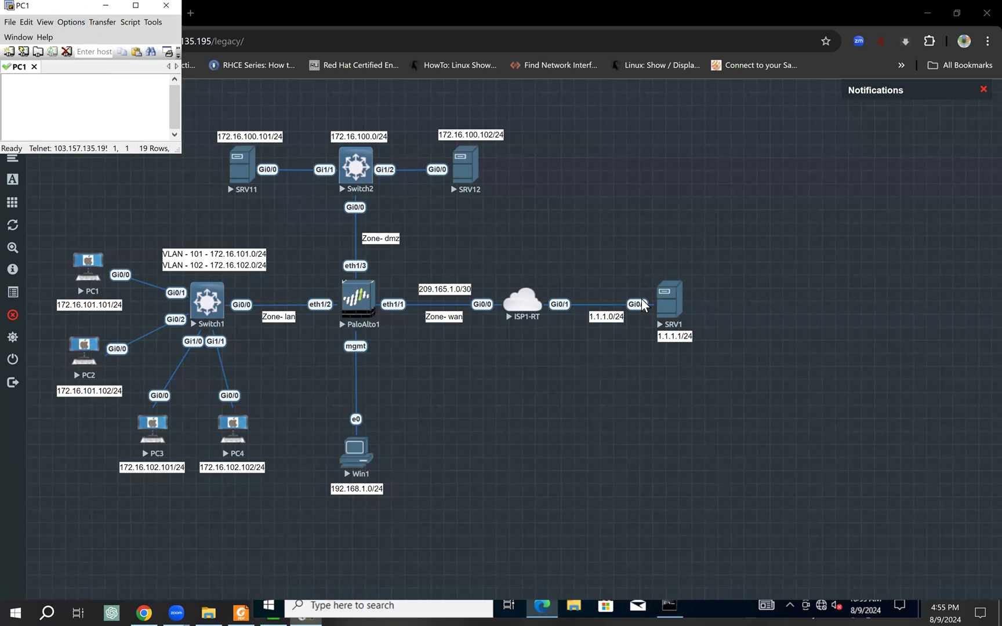
left_click(670, 296)
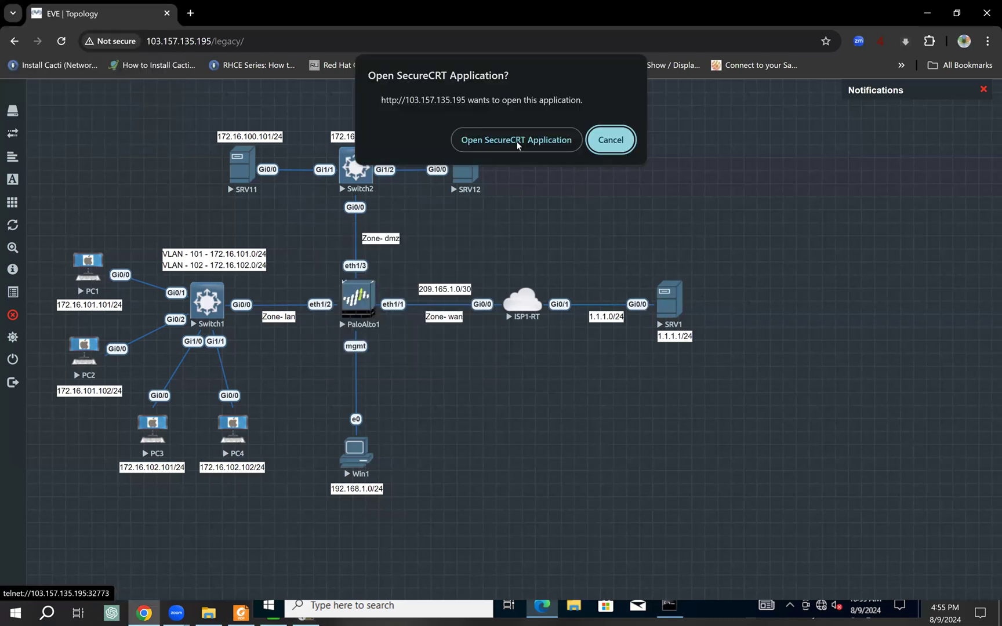
left_click(516, 141)
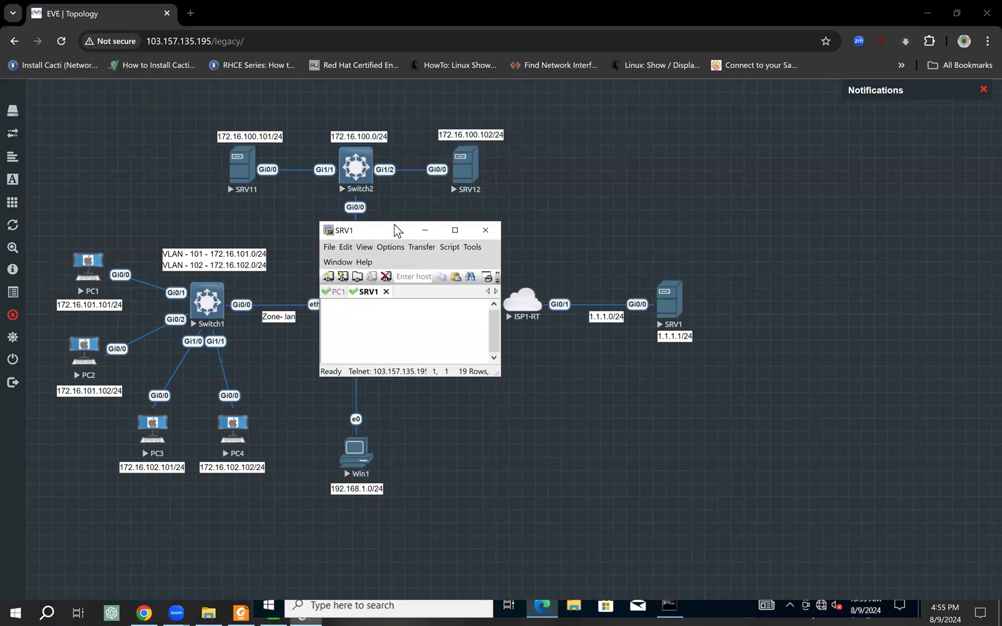
- Enlarge the SRV1 SecureCRT window and open its Session Options appearance font settings
left_click_drag(391, 221, 361, 136)
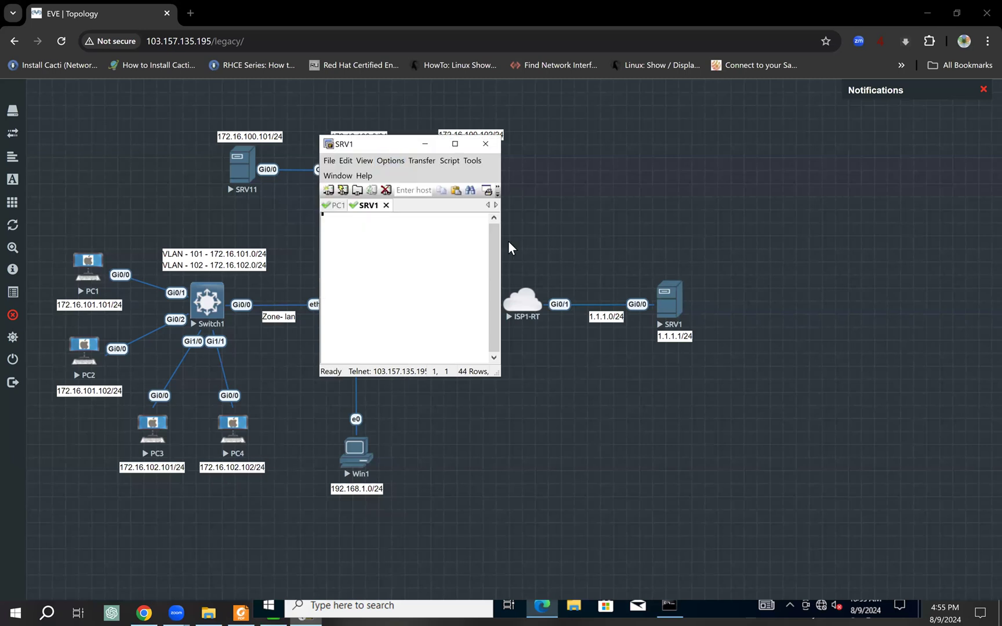
left_click_drag(502, 239, 886, 220)
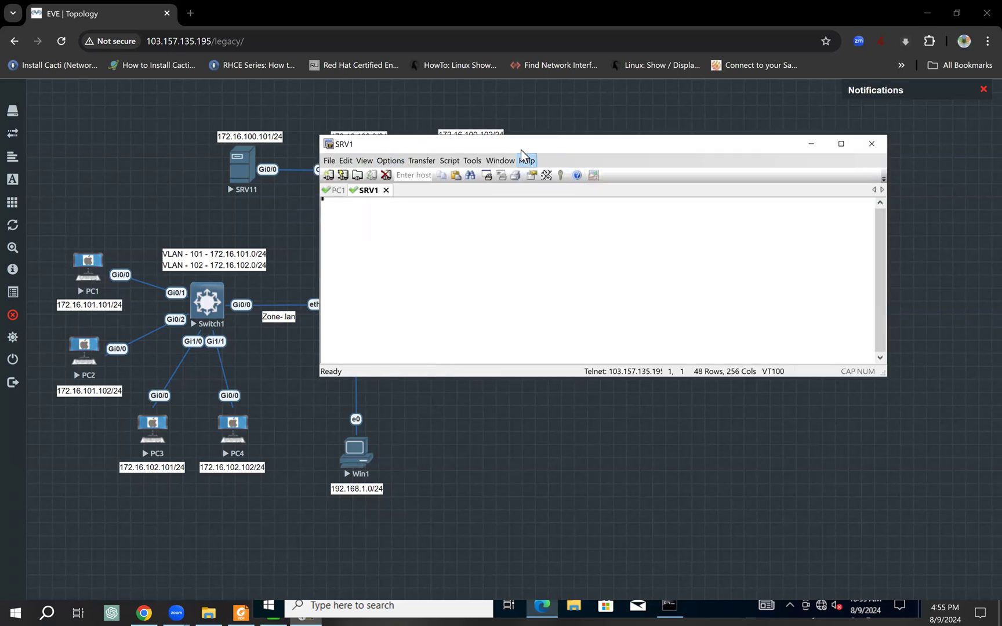
left_click_drag(461, 142, 389, 107)
left_click(319, 126)
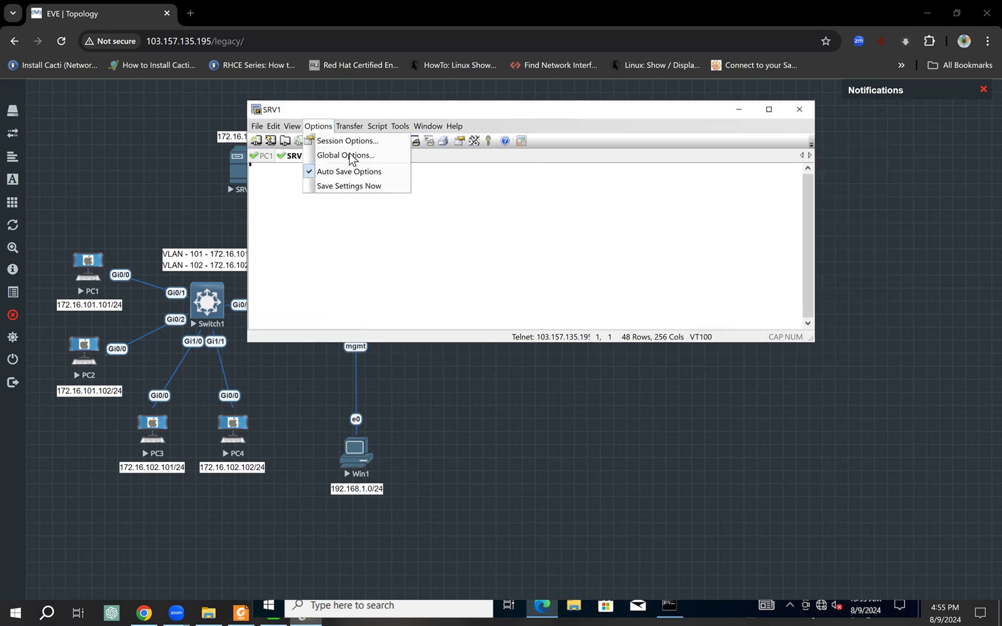
left_click(355, 142)
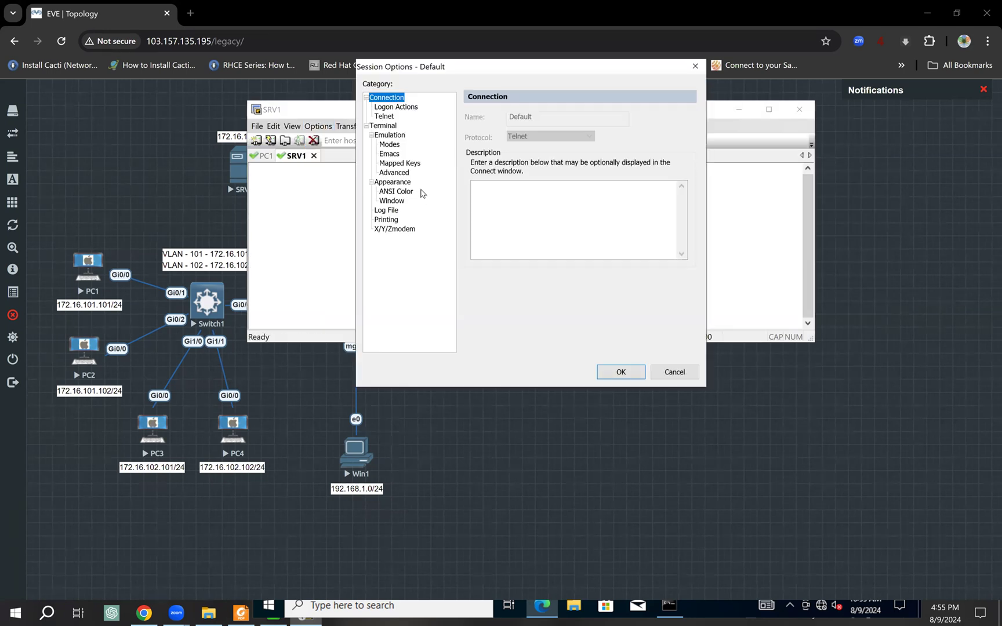
left_click(392, 182)
left_click(654, 167)
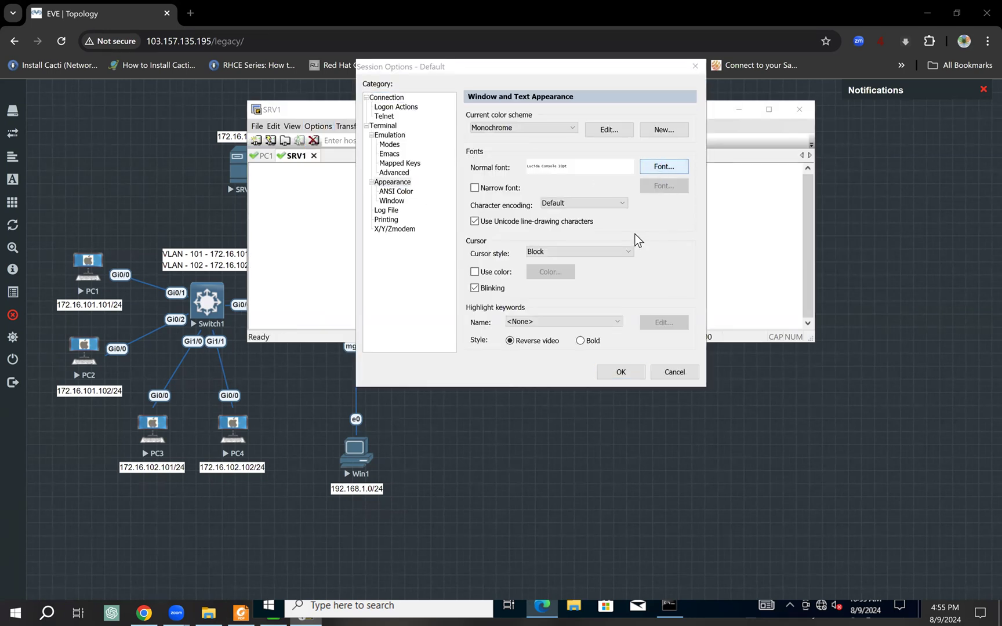
- Set the SRV1 session font to Lucida Console 12 and verify it
left_click(585, 195)
left_click(645, 154)
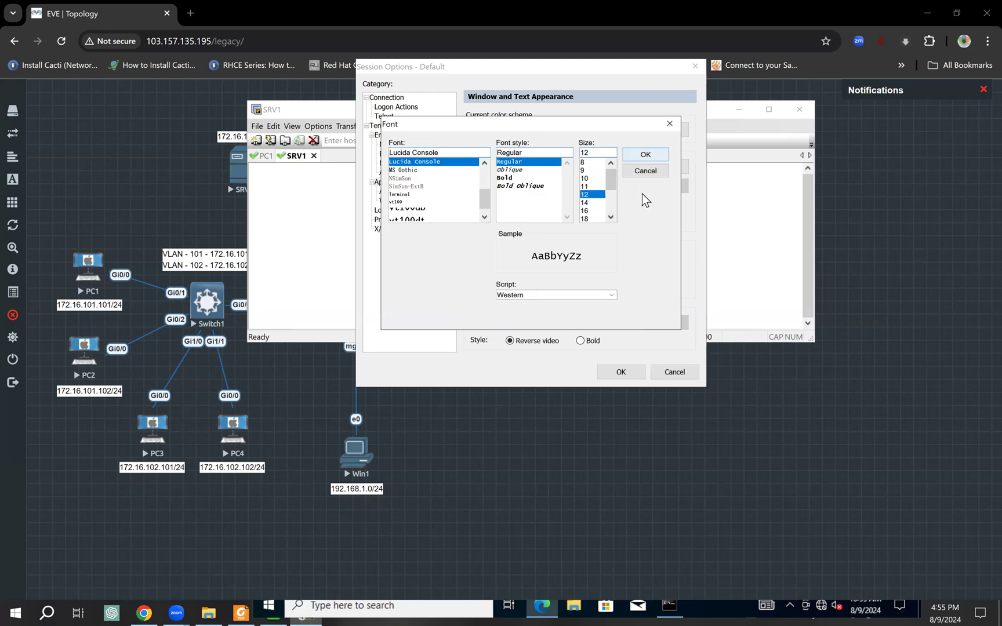
left_click(629, 374)
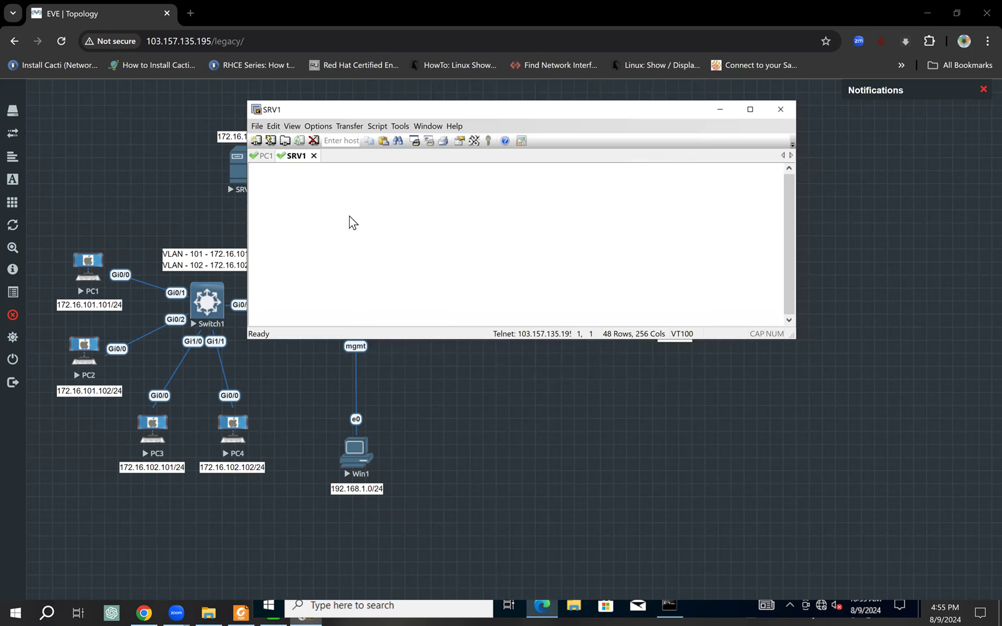
left_click(317, 125)
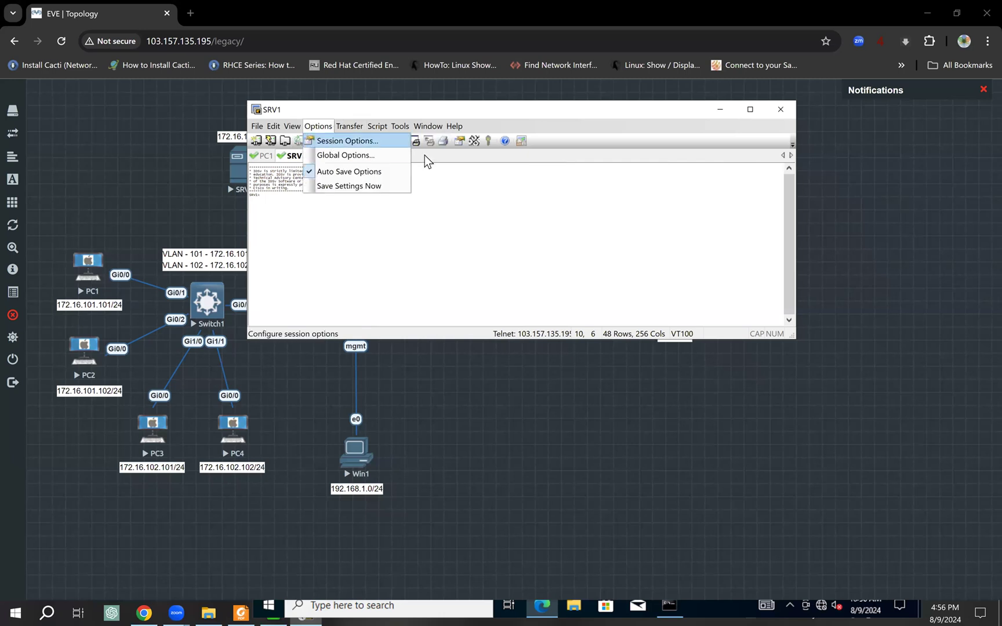
left_click(608, 258)
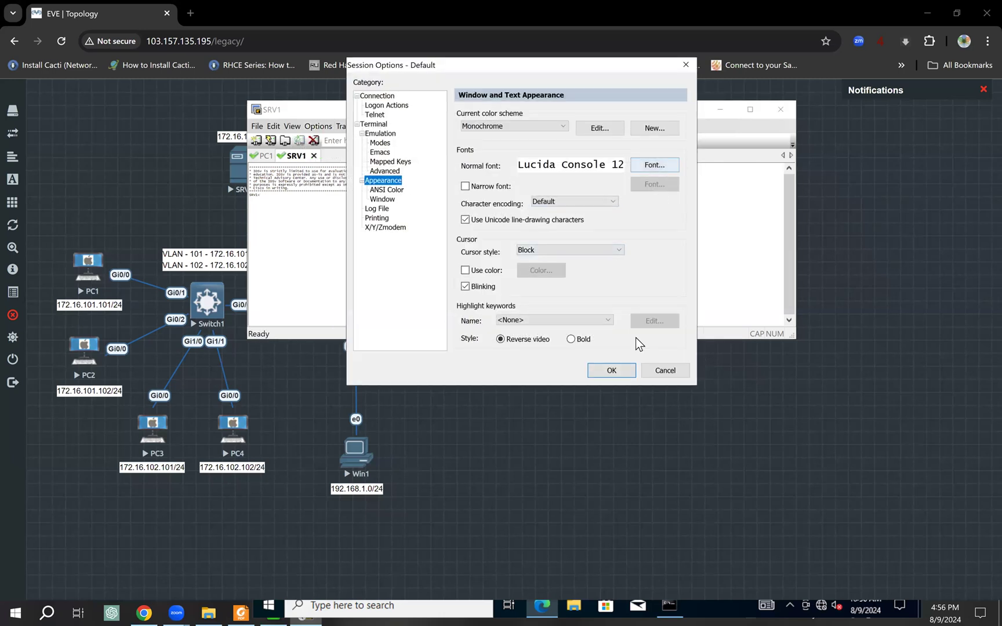
left_click(612, 370)
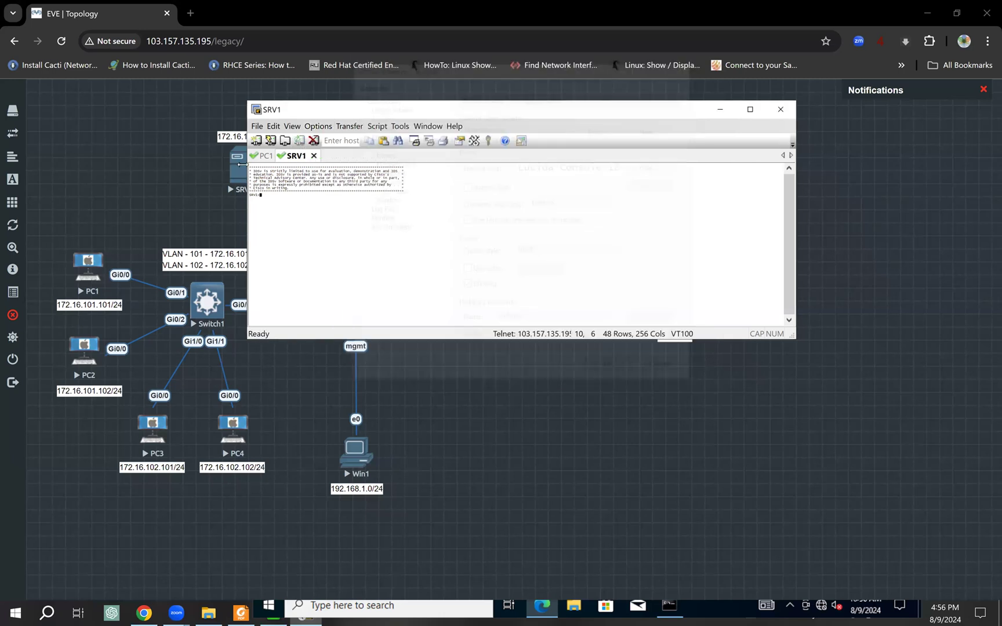
- Set the PC1 session font to Lucida Console 12 as well
left_click(266, 157)
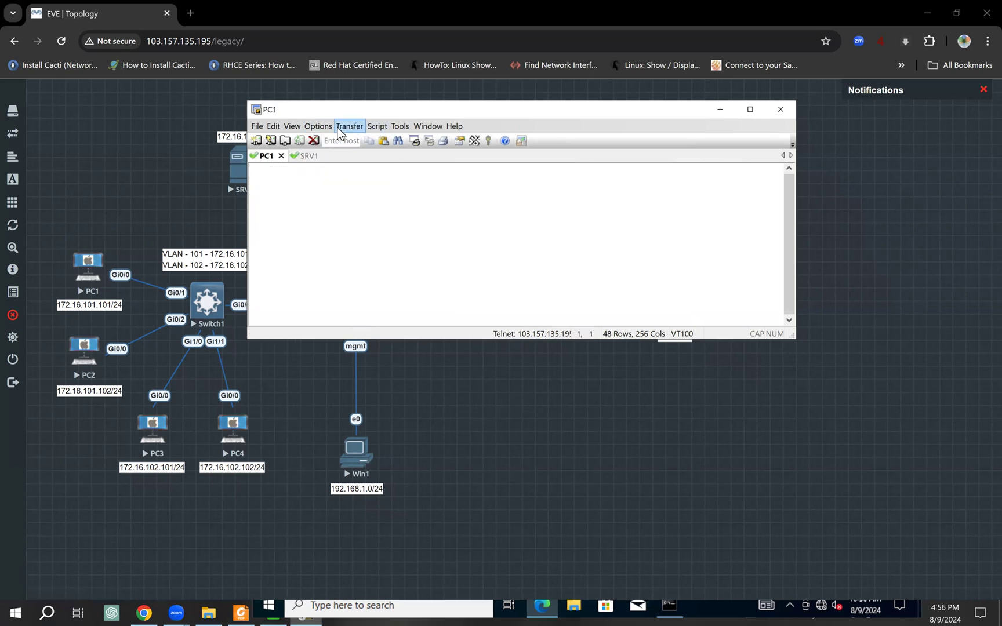
left_click(318, 126)
left_click(364, 142)
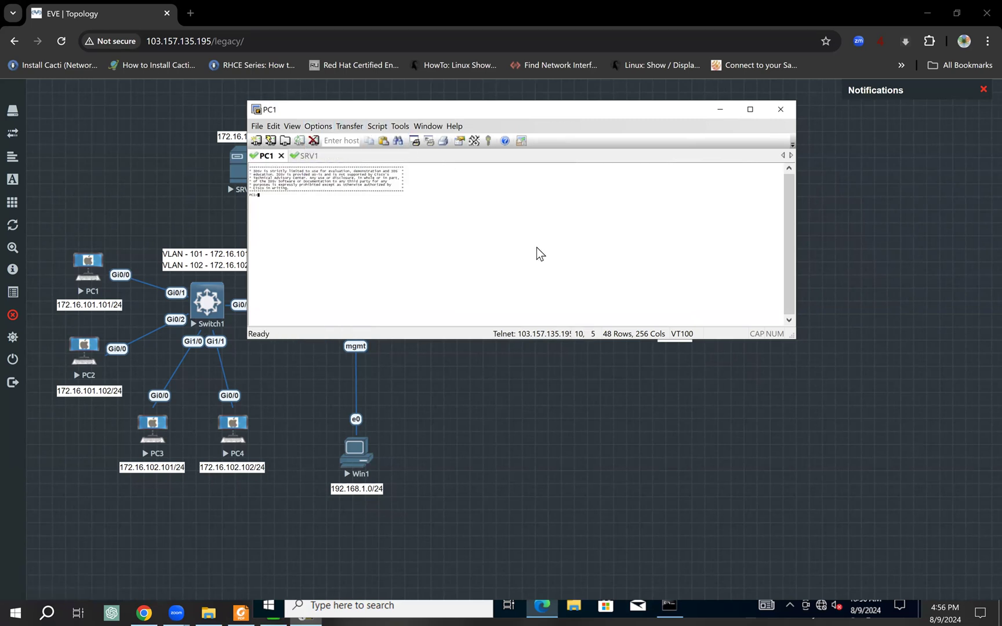
left_click(640, 166)
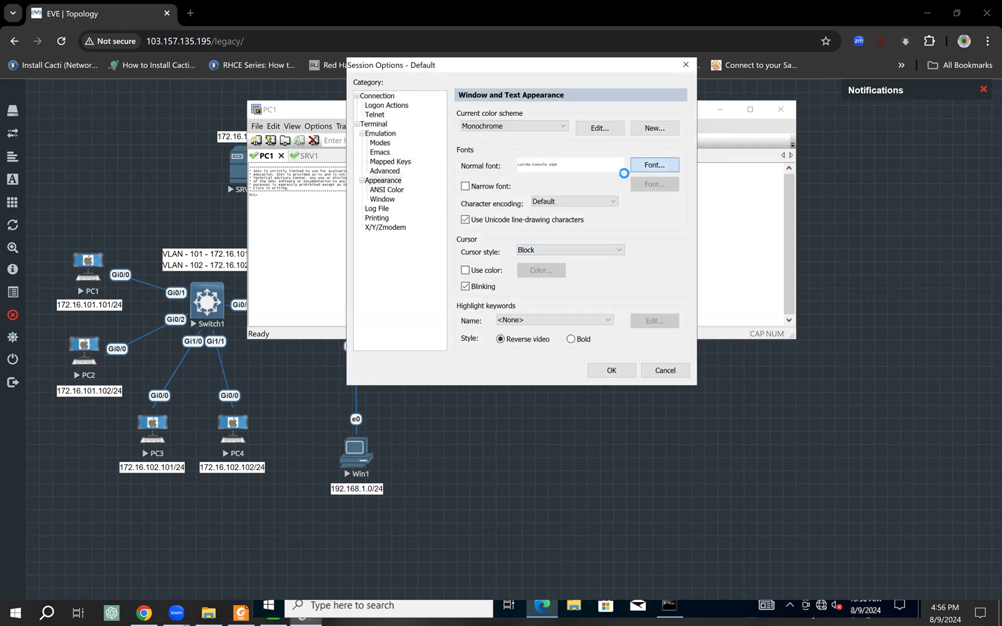
left_click(575, 193)
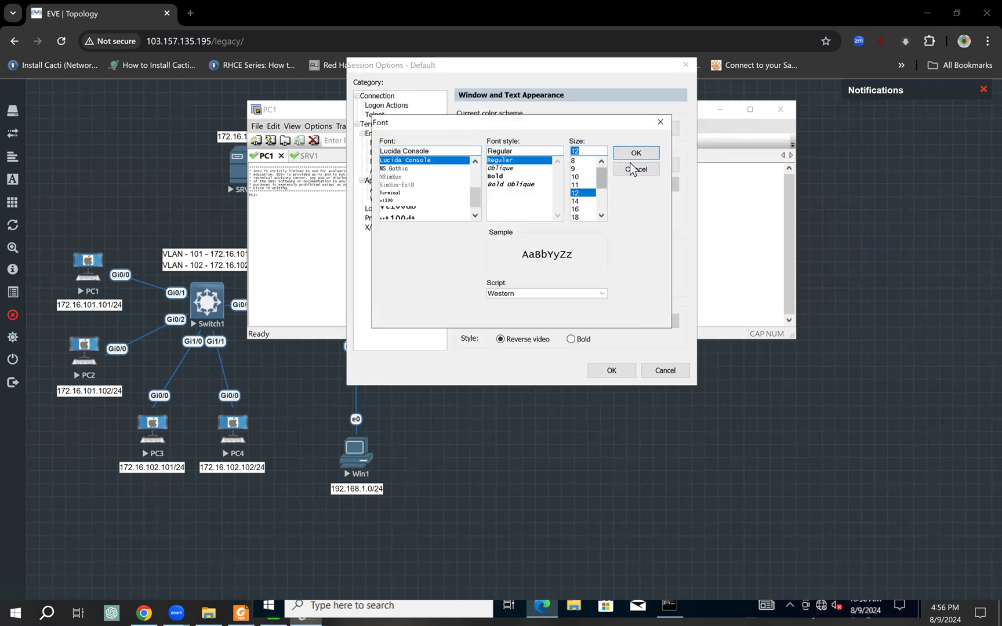
left_click(636, 153)
left_click(612, 371)
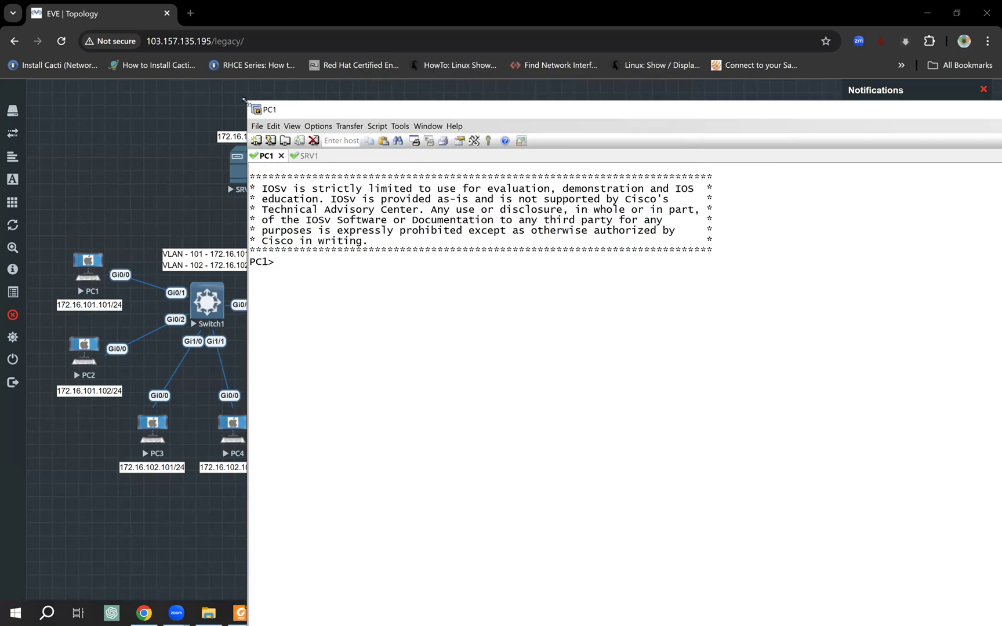
- Shrink the PC1 console window and move it lower right, clear of the firewall topology
left_click_drag(243, 100, 493, 307)
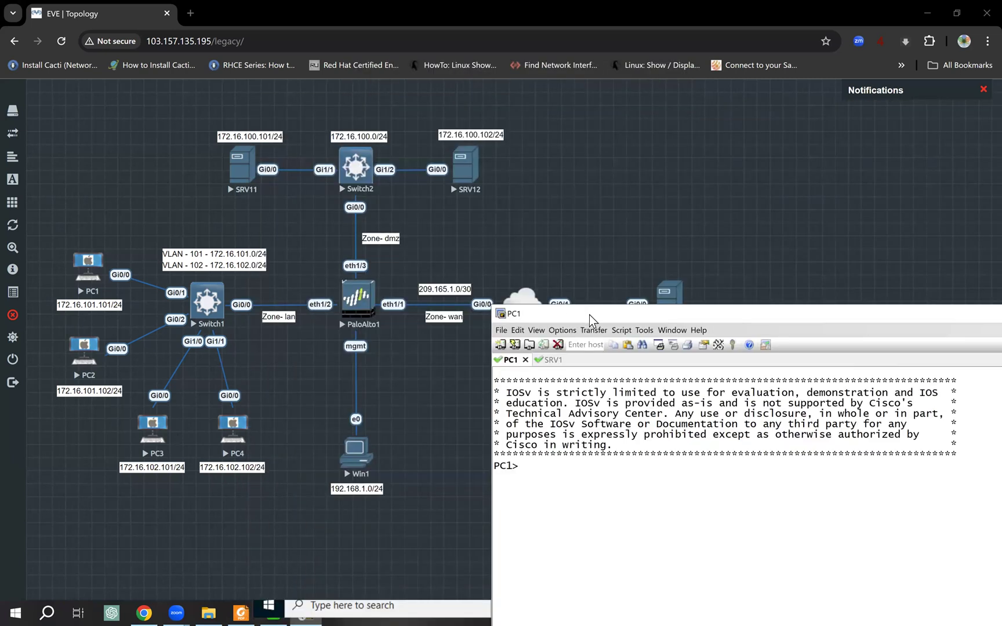
left_click_drag(437, 207, 235, 159)
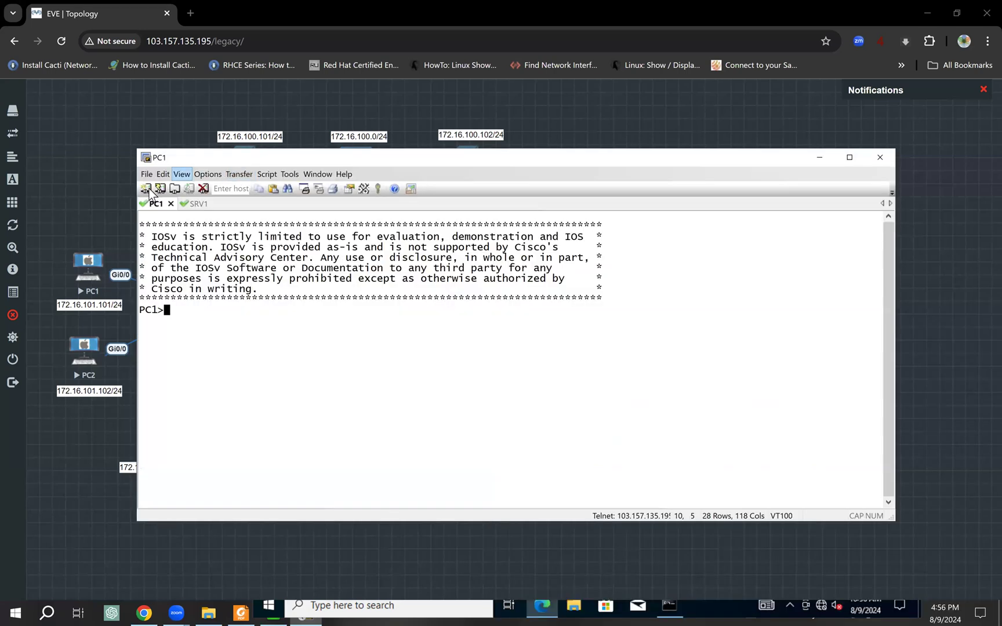
left_click_drag(133, 178, 342, 185)
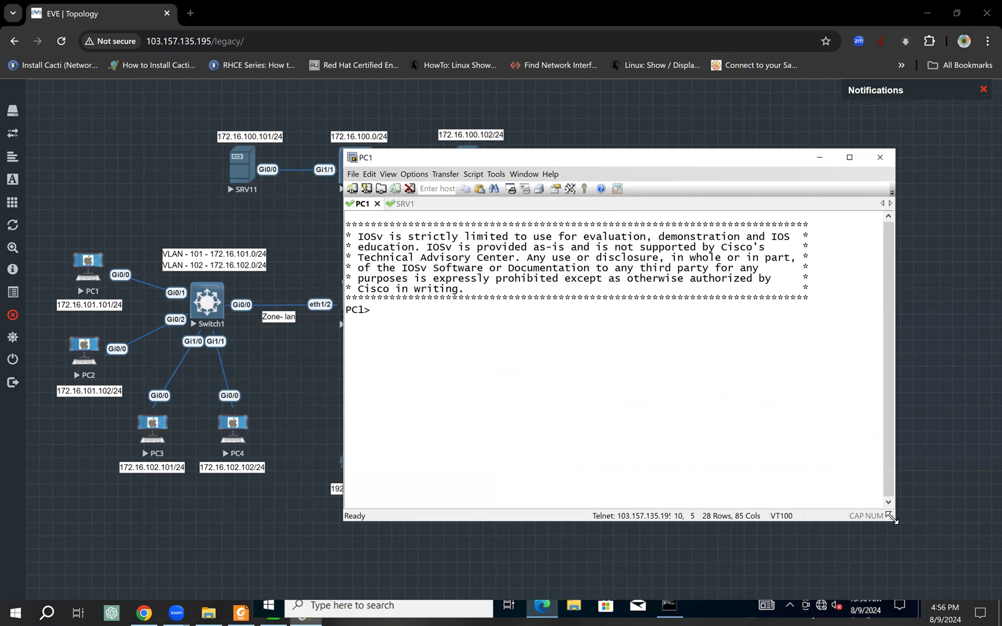
left_click_drag(892, 517, 915, 405)
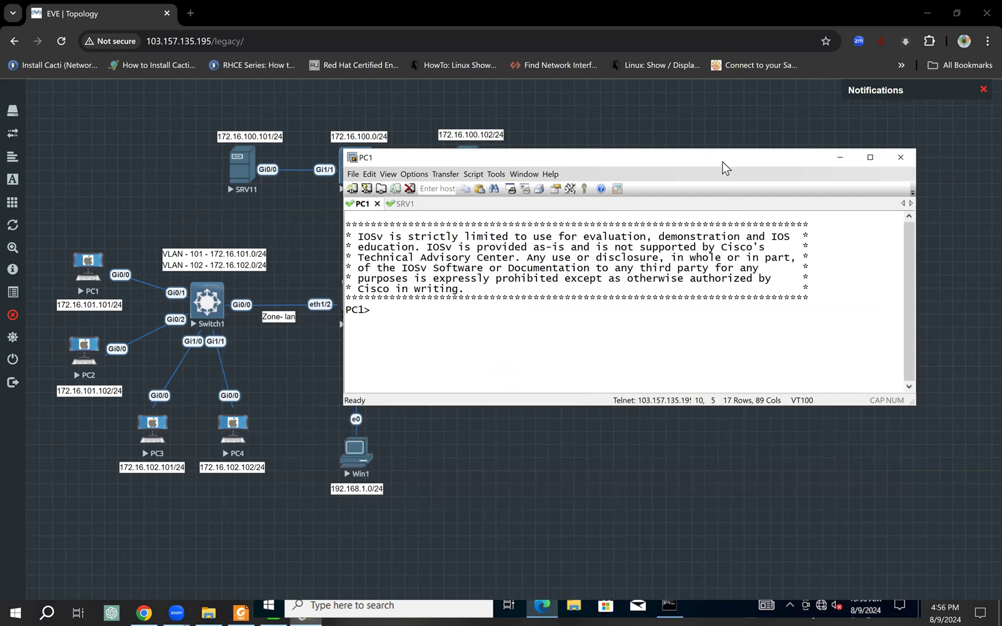
left_click_drag(722, 162, 742, 364)
left_click(430, 419)
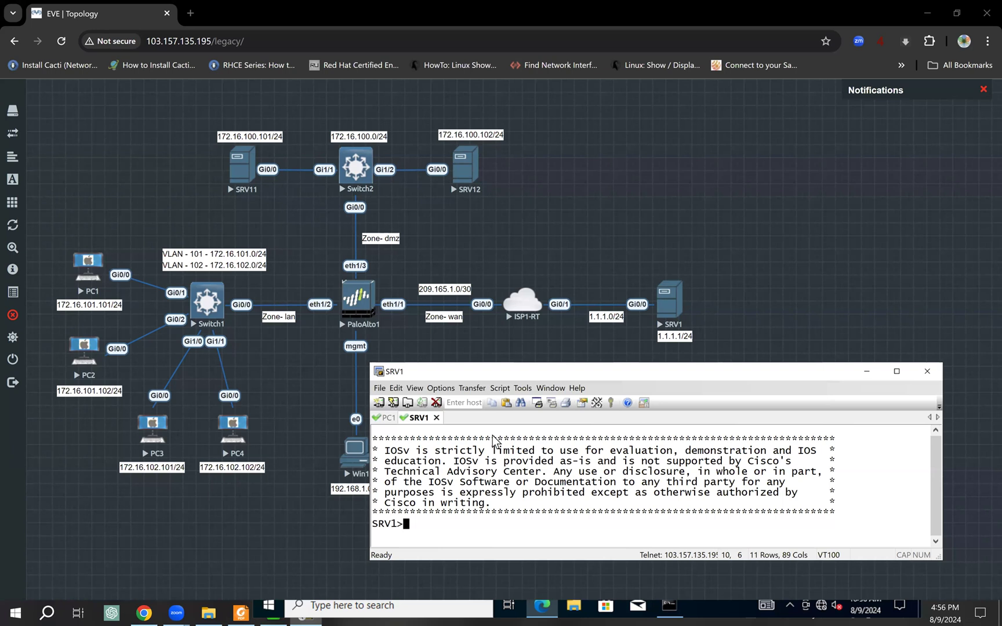
- On SRV1 run enable and show ip interface brief, then copy its address 1.1.1.1
type("ena")
key("Tab")
key("Return")
key("Return")
type("sho")
key("Tab")
type("ip int")
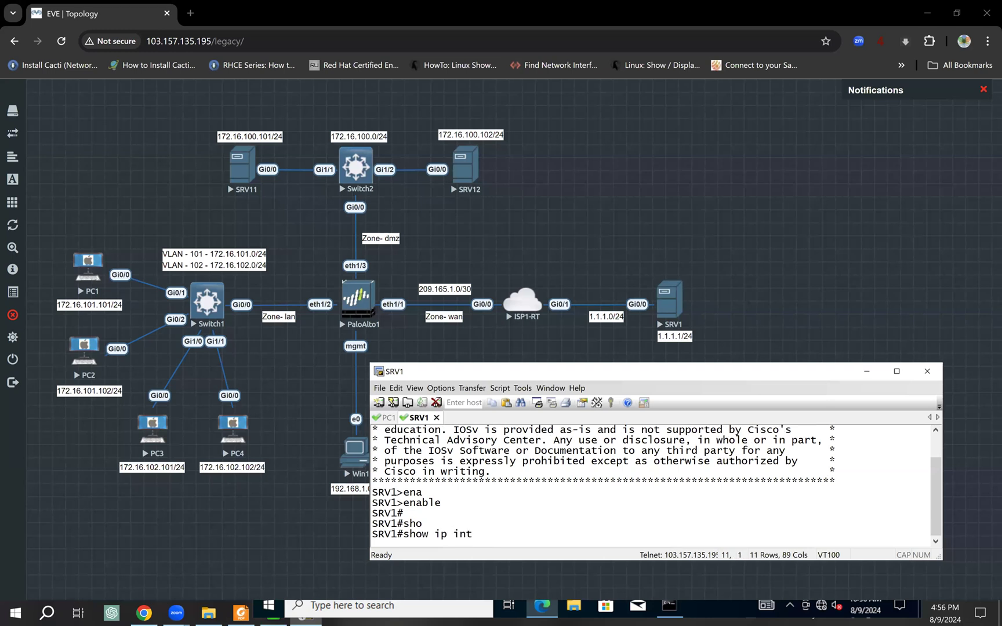
key("Tab")
type("br")
key("Tab")
key("Return")
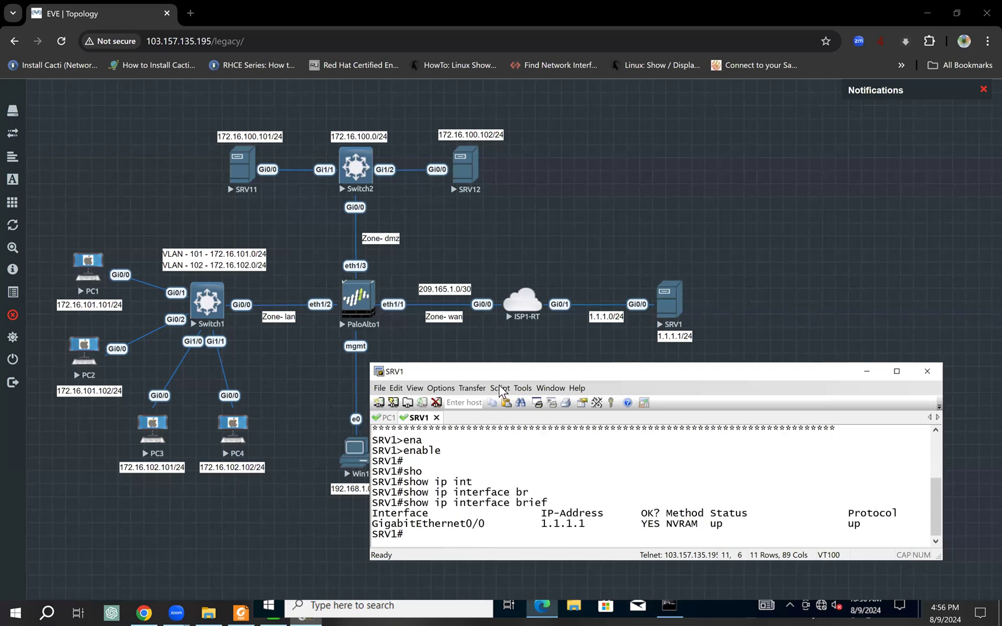
double_click(547, 525)
- On PC1 run enable and ping 1.1.1.1, getting 80 percent success
left_click(387, 417)
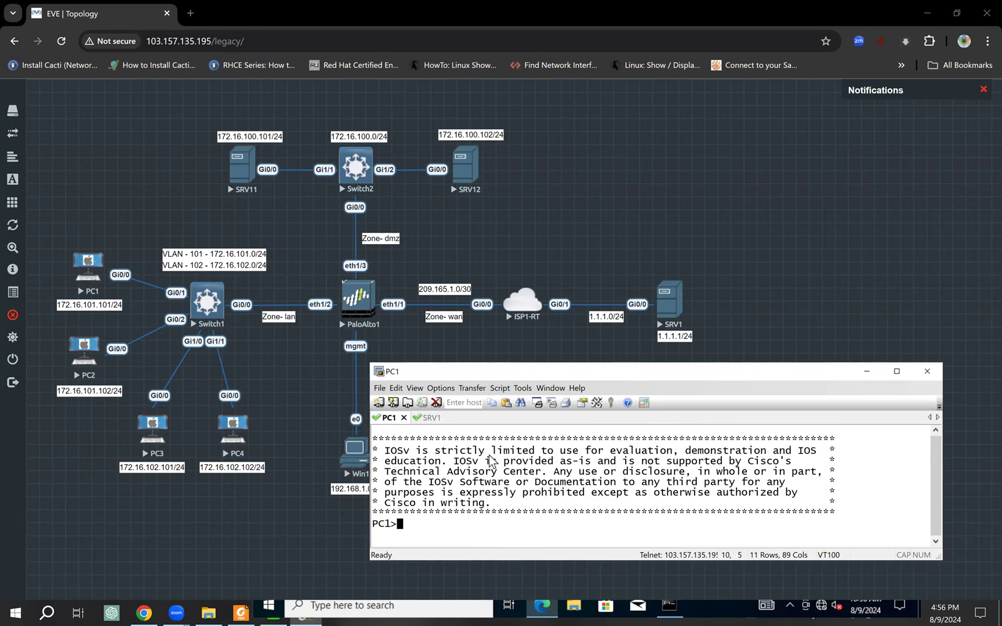
type("ena")
key("Tab")
key("Return")
key("Return")
type("ping")
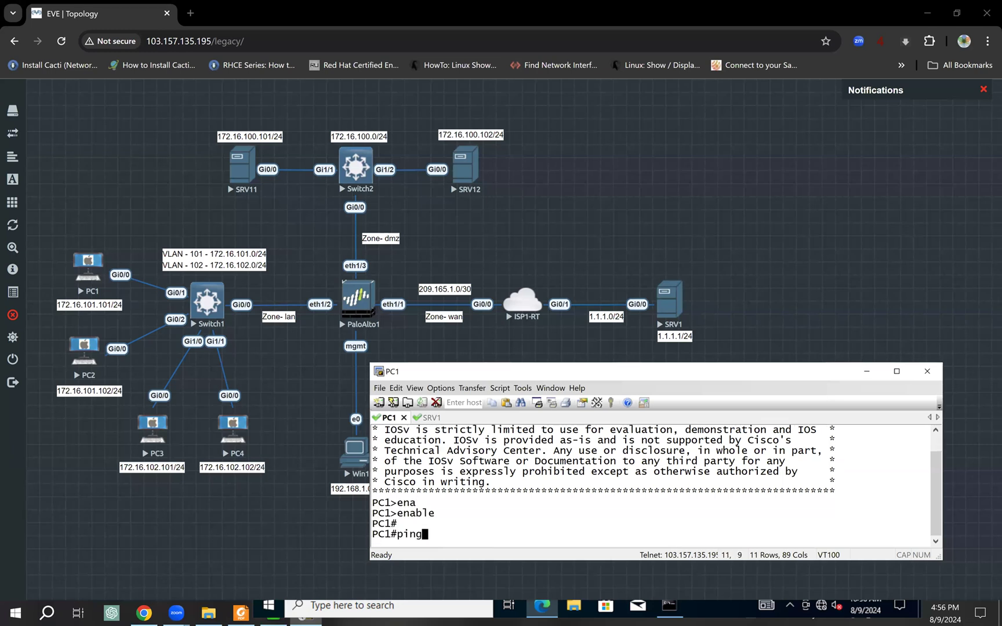
right_click(498, 523)
key("Return")
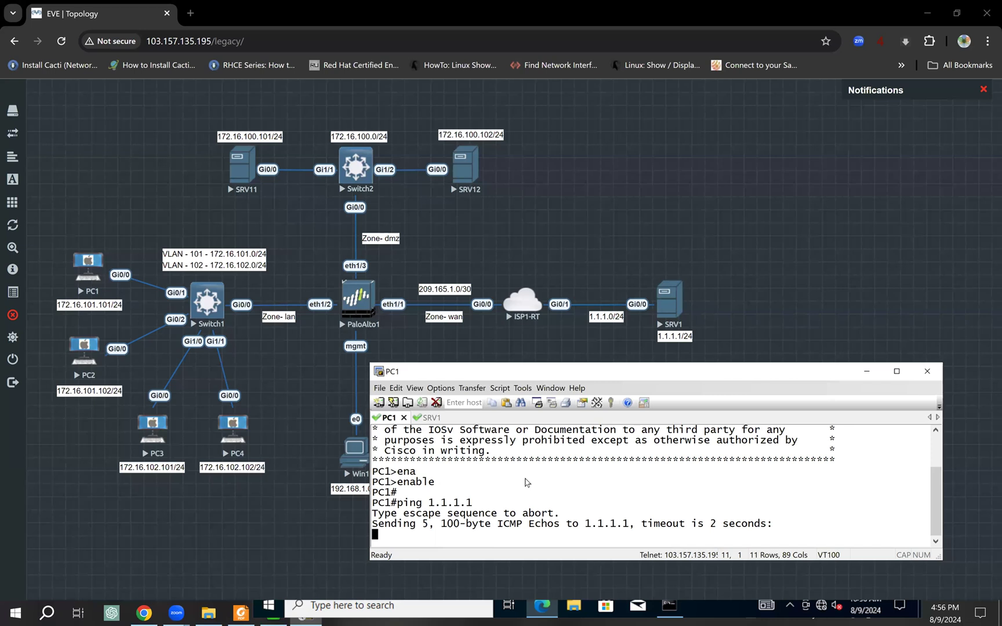
left_click_drag(380, 515, 413, 516)
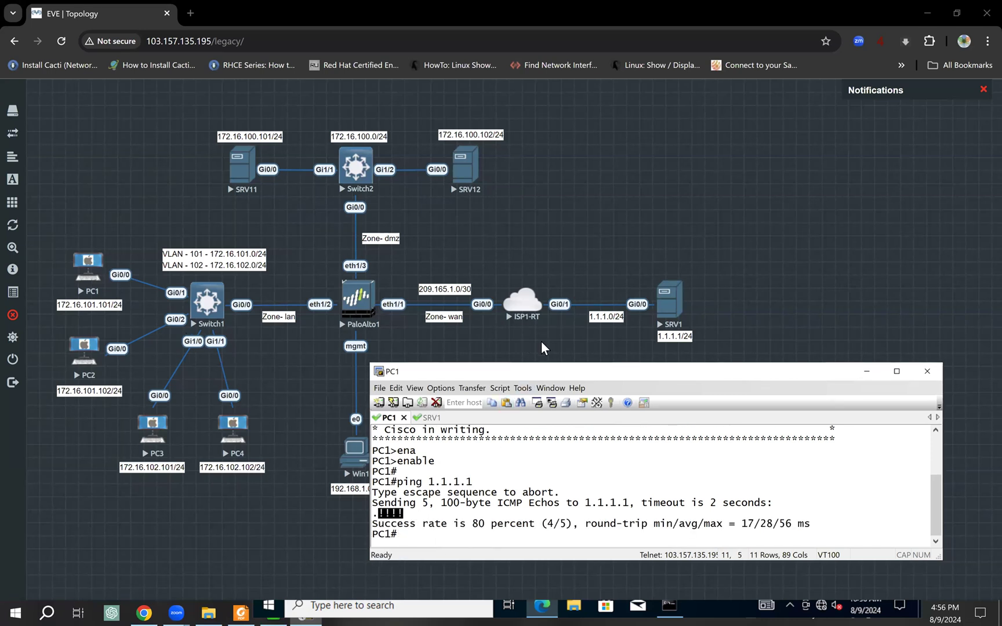
- Open PC2's console in SecureCRT from the EVE topology and enter privileged mode with enable
left_click(84, 353)
left_click(84, 352)
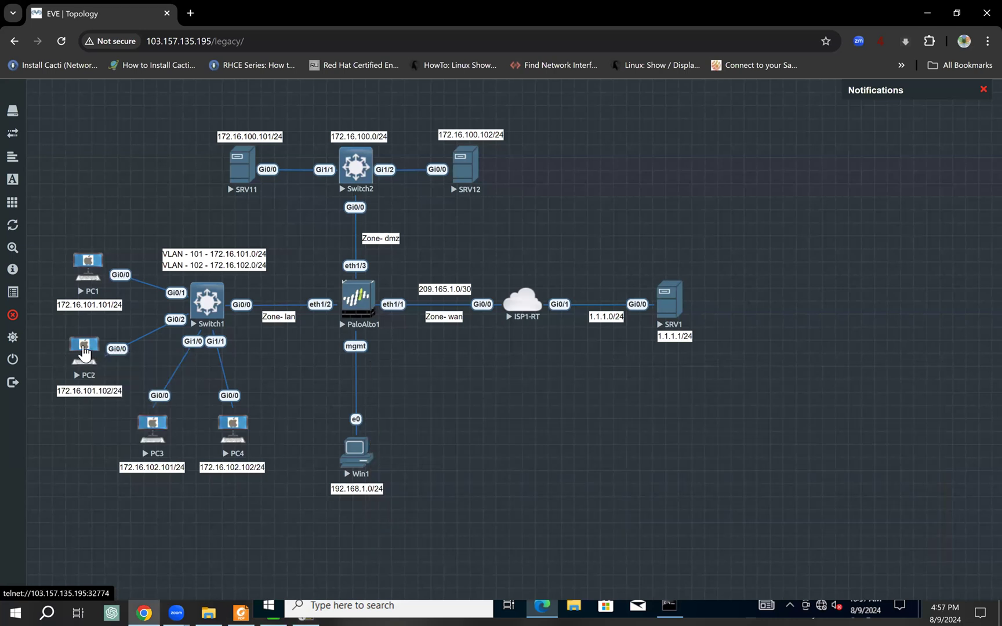
left_click(521, 142)
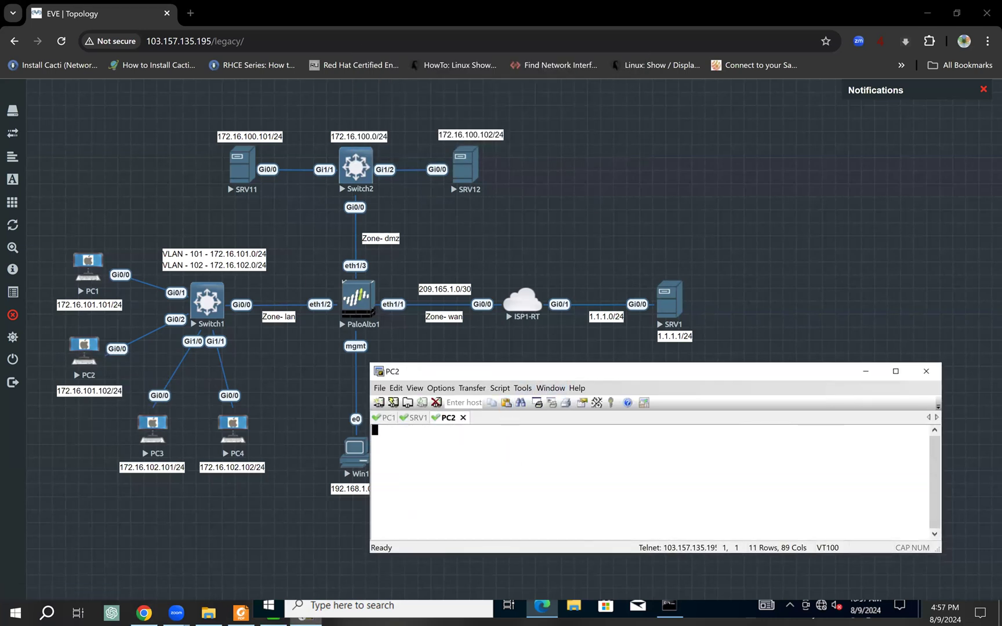
key("Return")
key("Return")
type("ena")
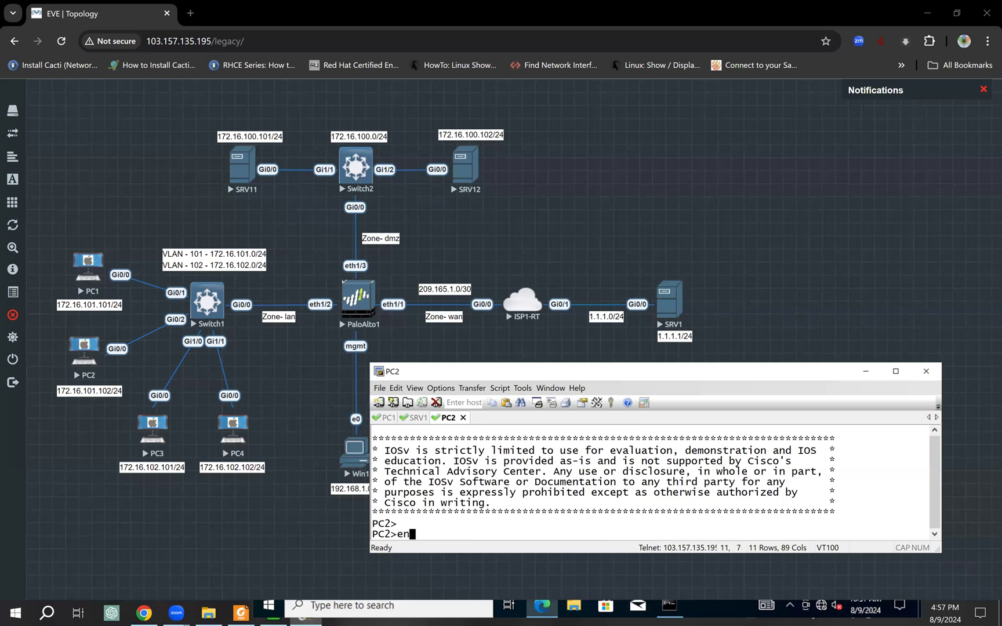
key("Tab")
key("Return")
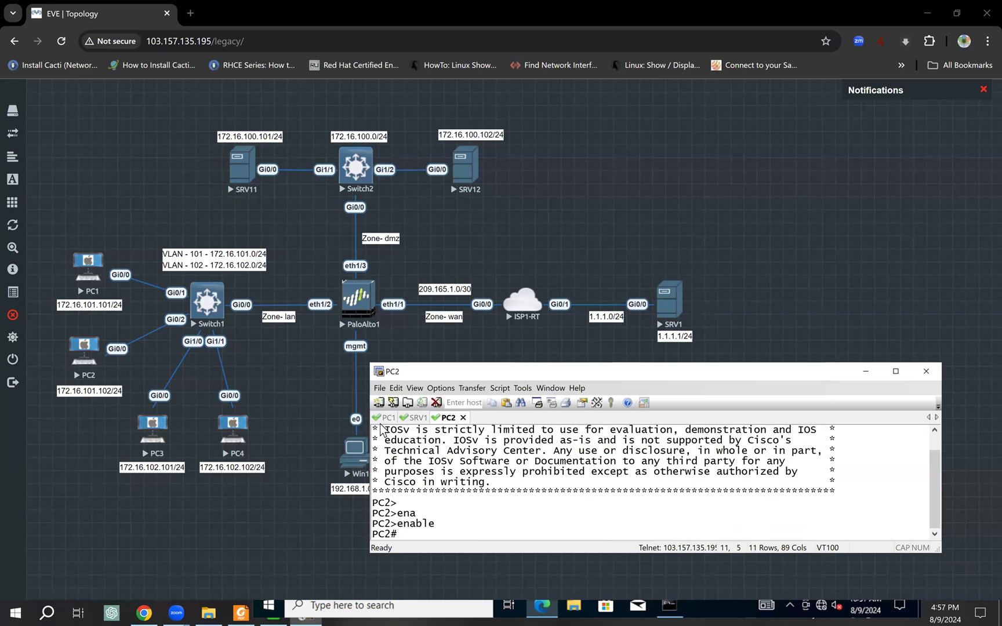
- Ping 1.1.1.1 from PC2 and confirm it fails with 0 percent success
left_click(385, 418)
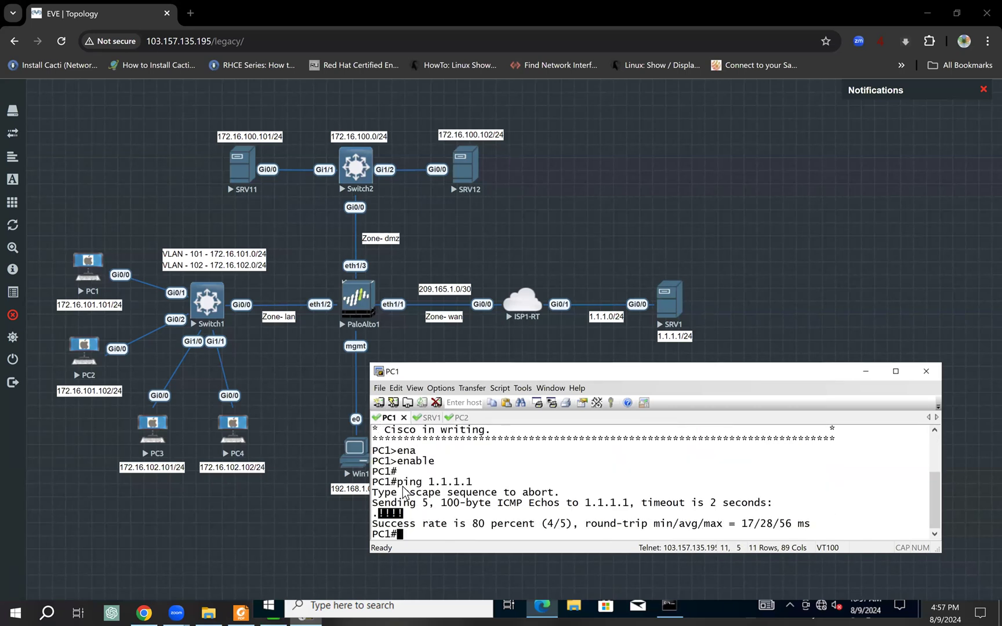
left_click_drag(397, 482, 472, 482)
left_click(461, 417)
type("ping 1.1.1.1")
key("Return")
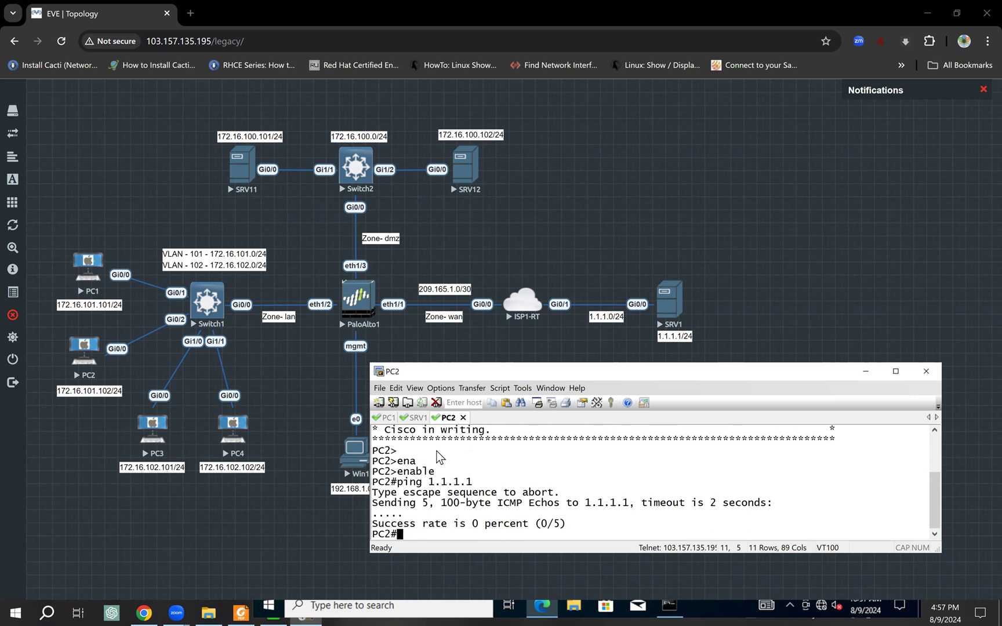
left_click(551, 346)
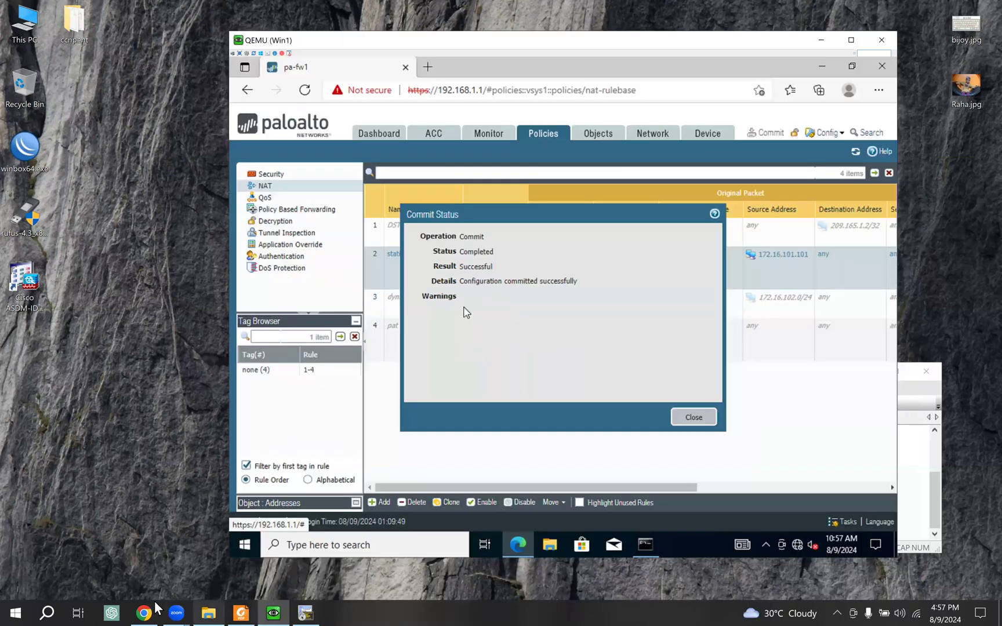
- In the Win1 firewall window, dismiss Commit Status and open the dynamic-nat rule for editing
left_click(154, 603)
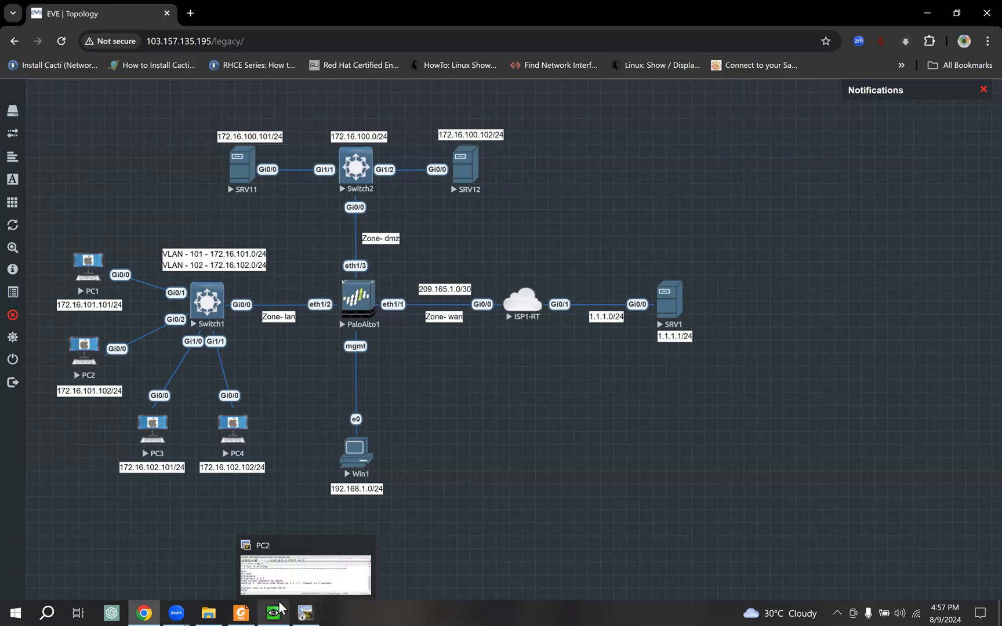
left_click(280, 610)
left_click(680, 416)
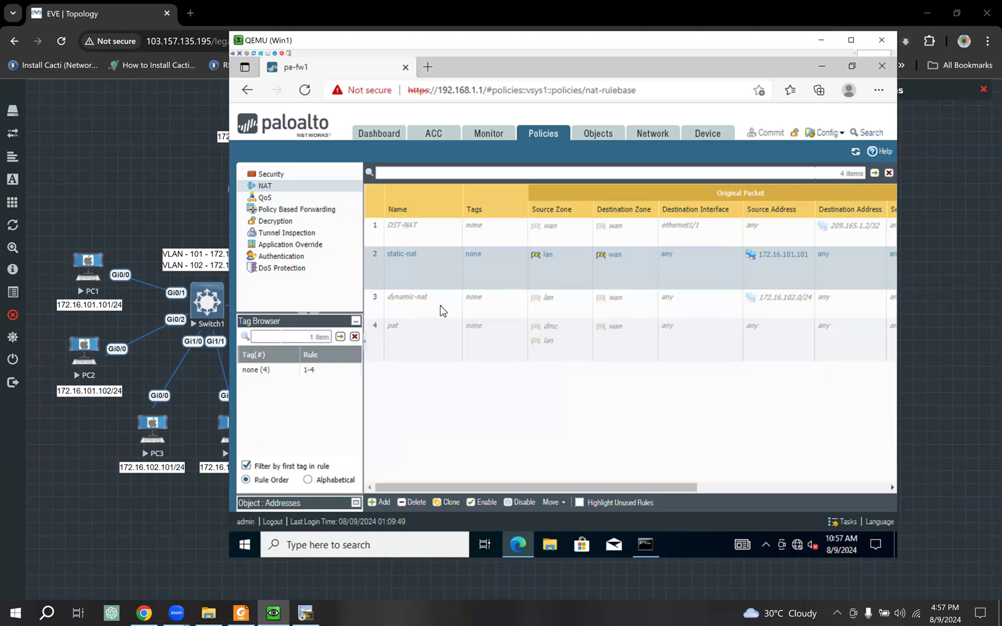
left_click(441, 309)
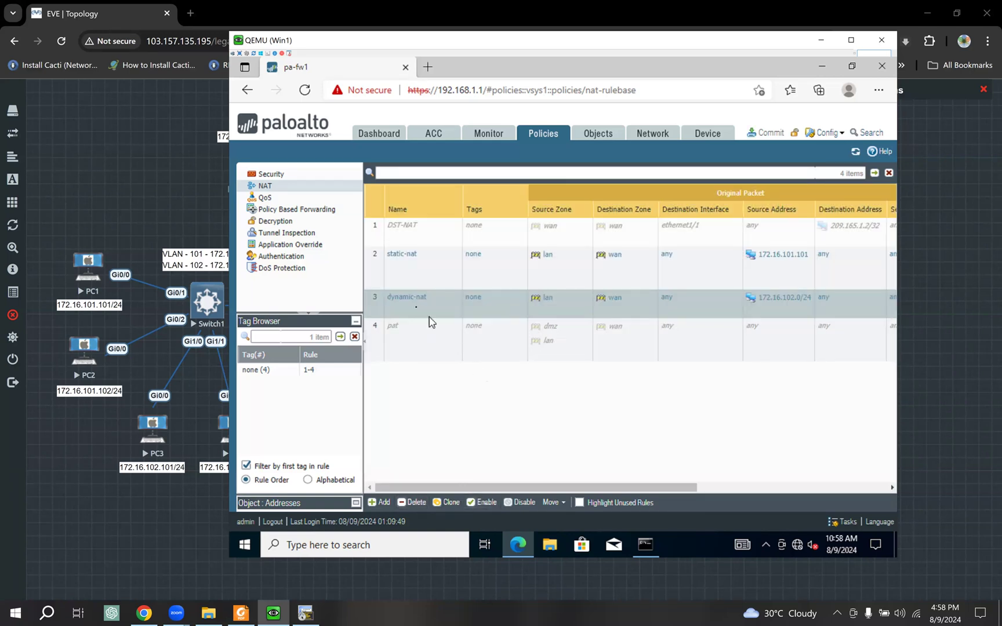
left_click(413, 302)
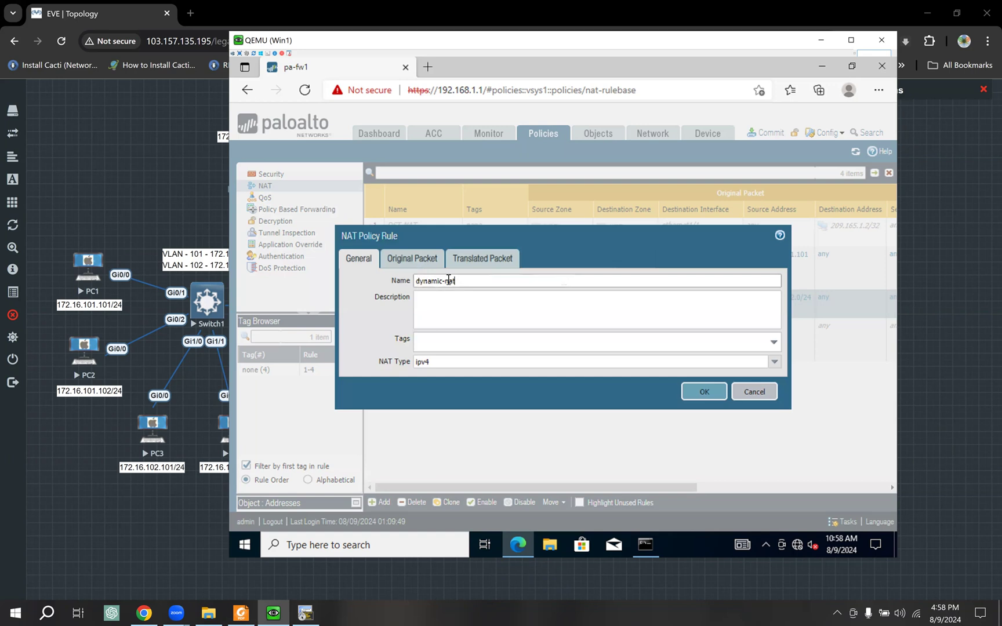
- Review dynamic-nat's 172.16.102.0/24 lan-to-wan match and save the rule with the 209.165.3.0/24 pool
left_click(420, 259)
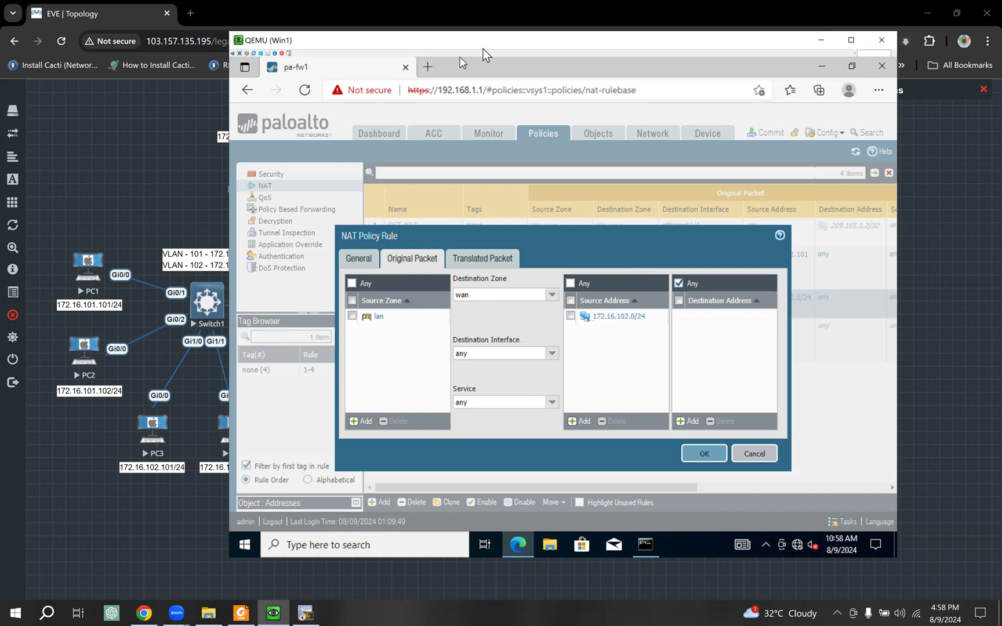
left_click_drag(485, 44, 551, 47)
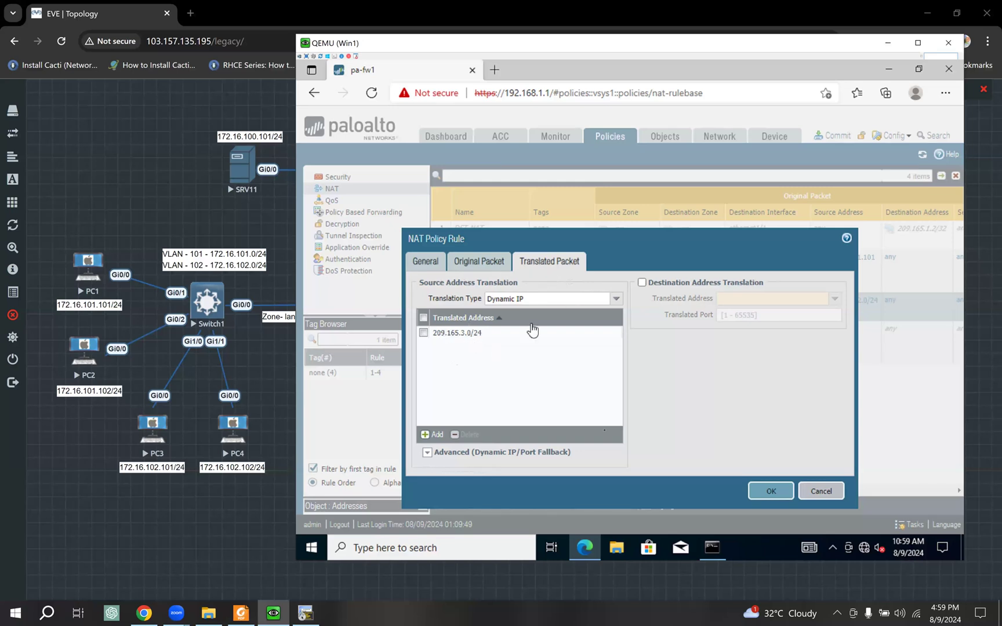
left_click(765, 491)
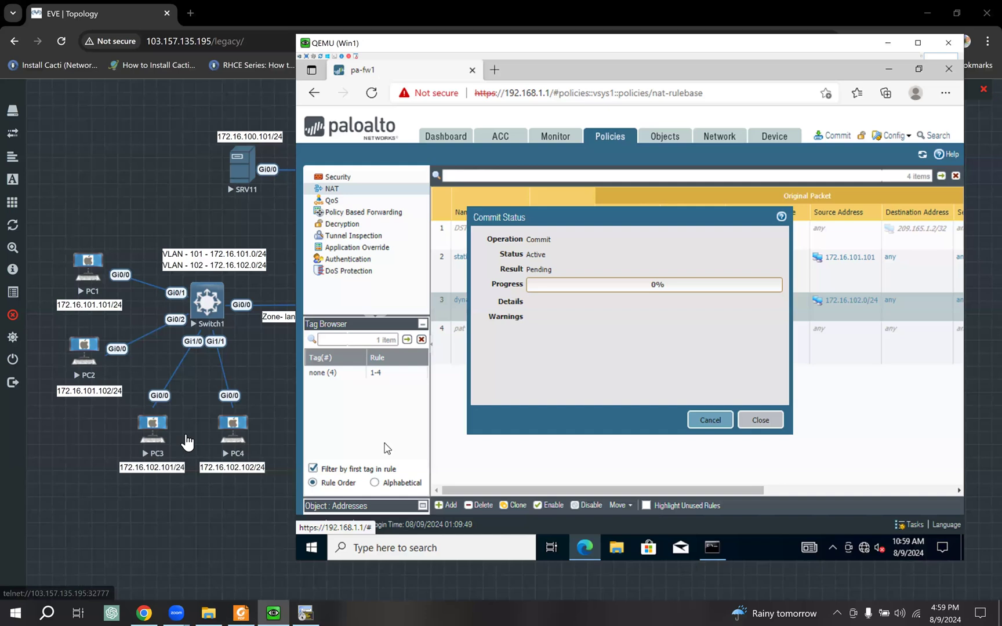
left_click(157, 427)
- Open PC3's console in SecureCRT and enter privileged mode with enable
left_click(512, 143)
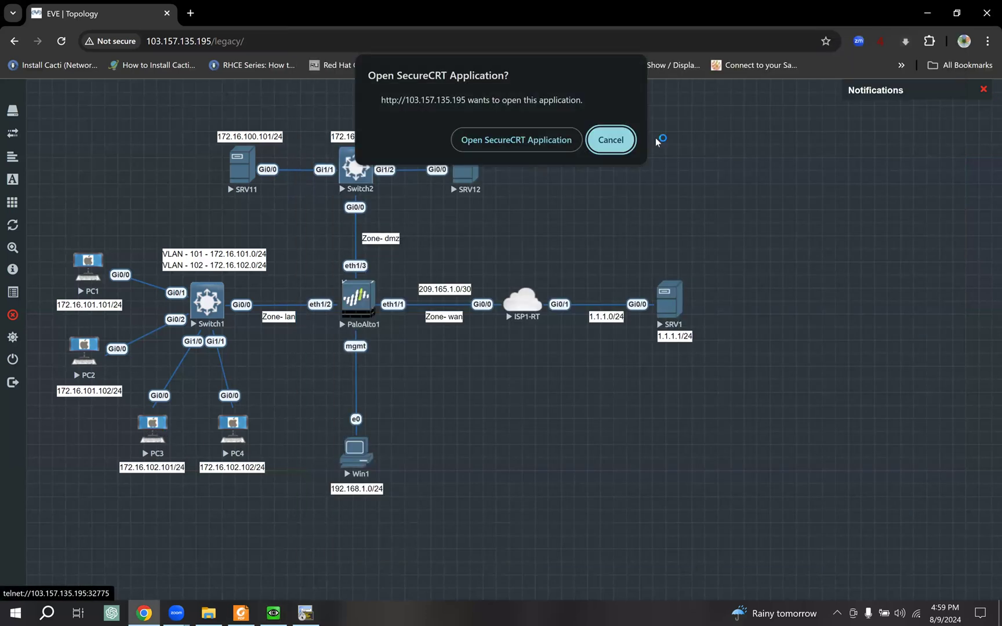
mouse_move(546, 371)
left_mouse_down()
mouse_move(547, 274)
mouse_move(541, 362)
left_mouse_up()
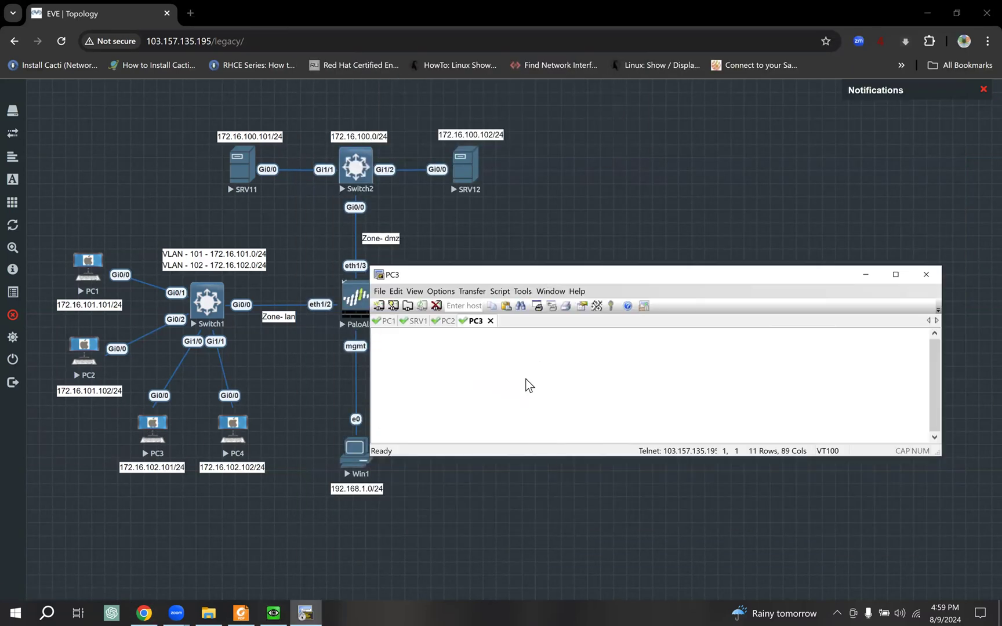
key("Return")
type("ena")
key("Tab")
key("Return")
key("Return")
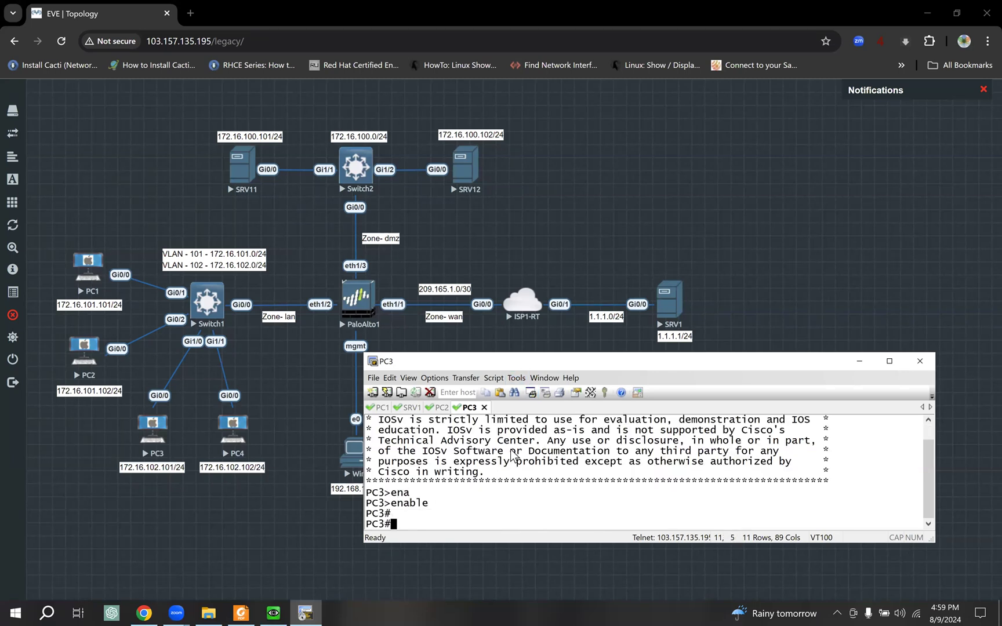
- Ping 1.1.1.1 twice from PC3, getting 100 percent success
left_click(379, 407)
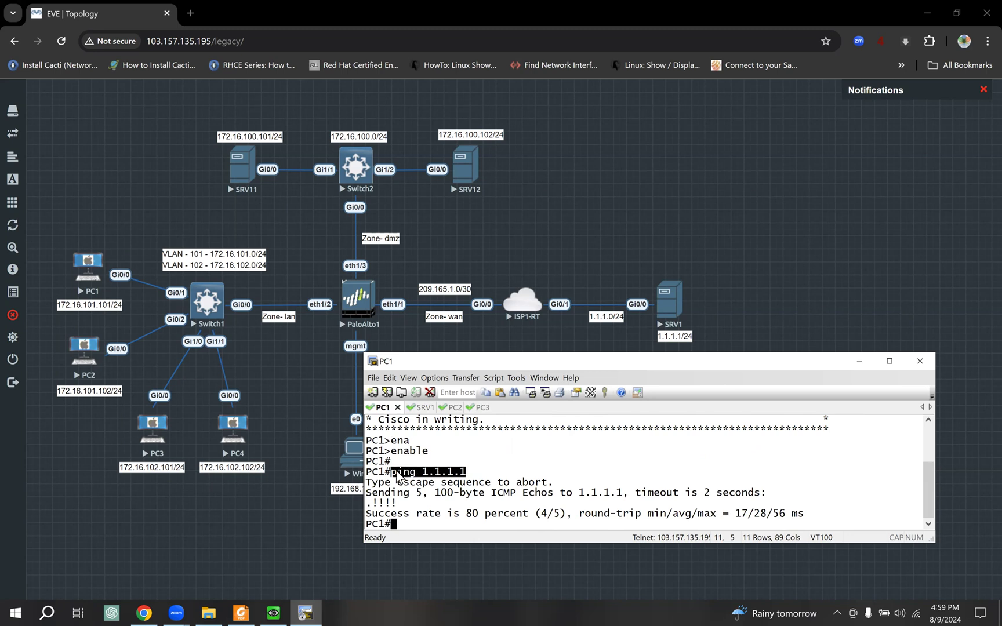
left_click_drag(392, 472, 465, 471)
key("ctrl+c")
left_click(480, 408)
right_click(529, 433)
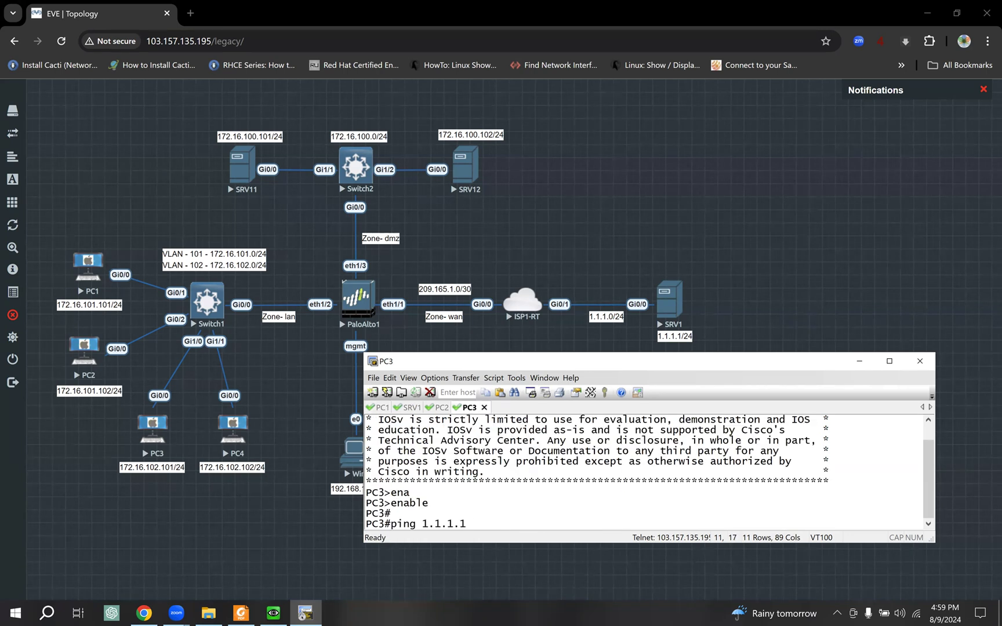
key("Return")
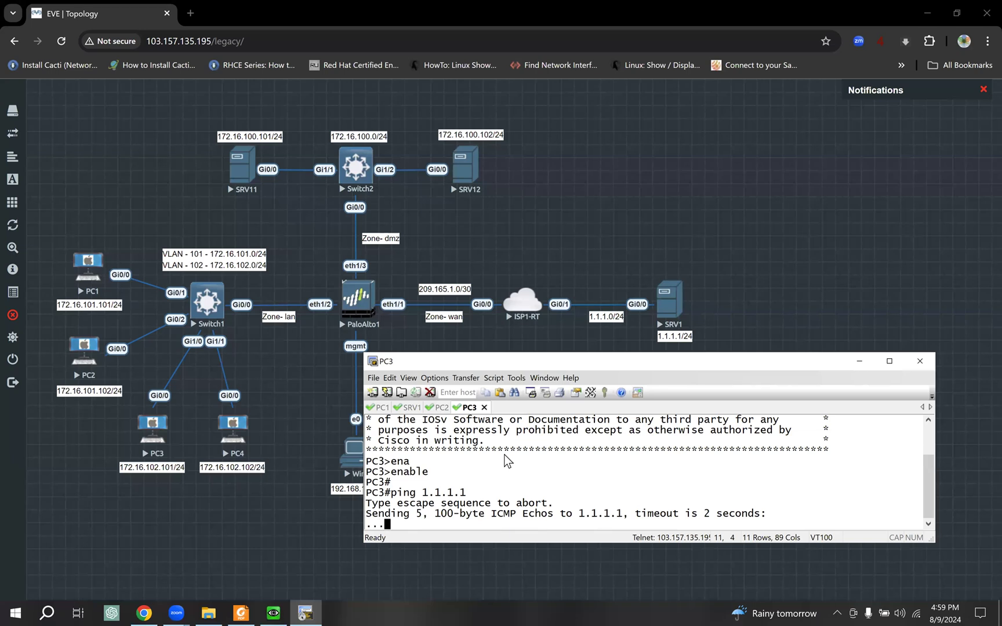
key("Up")
key("Return")
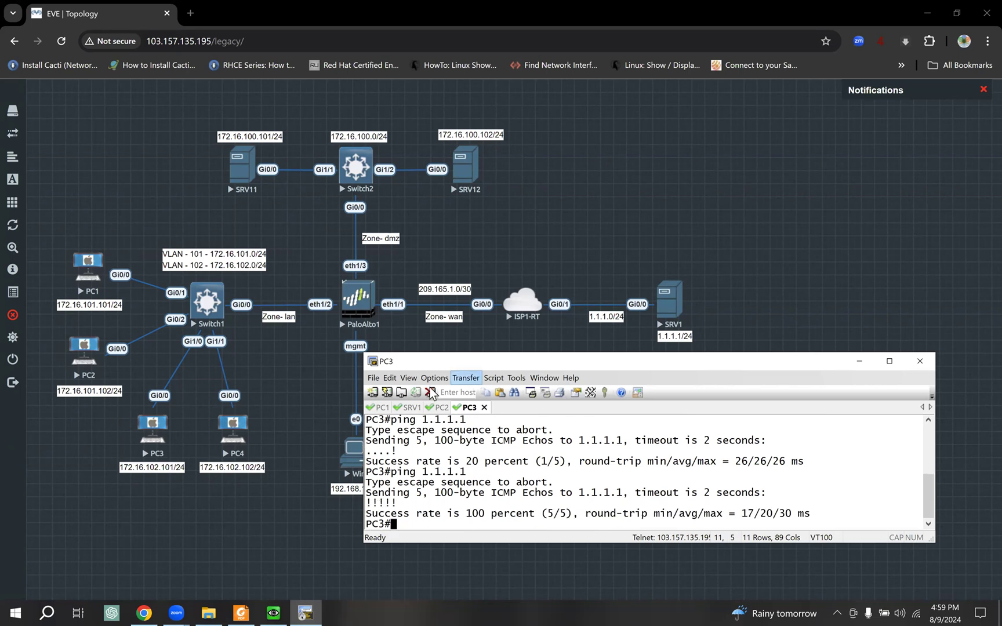
- Rerun ping 1.1.1.1 from PC2, which still fails at 0 percent
left_click(440, 407)
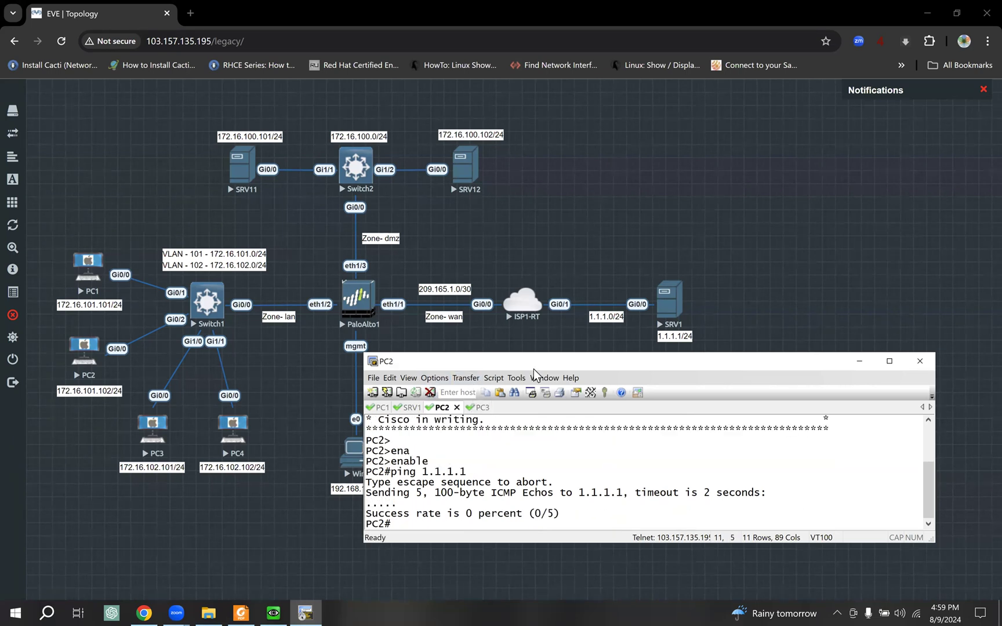
key("Return")
key("Up")
key("Return")
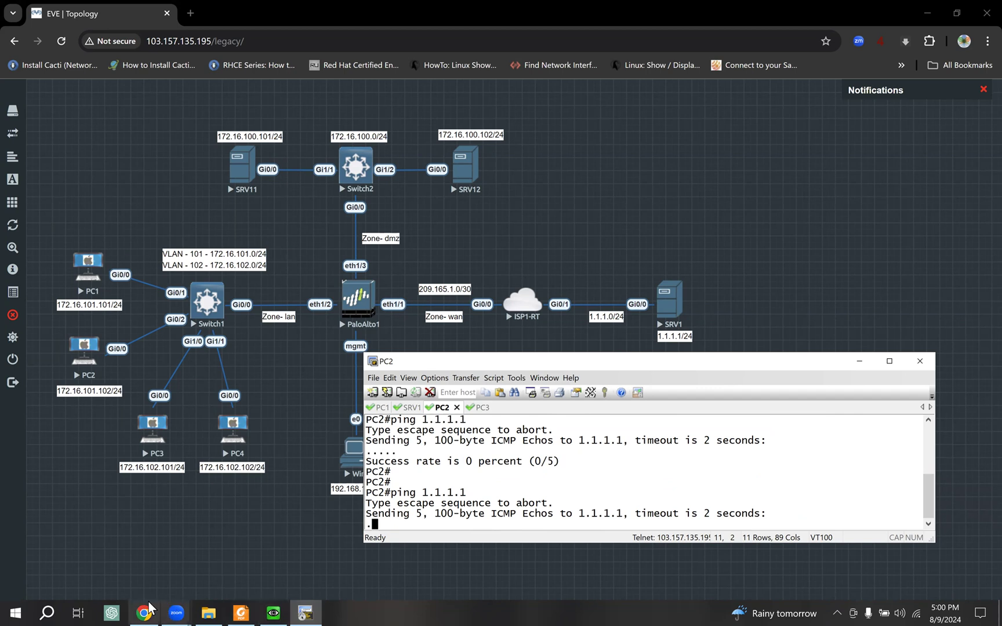
mouse_move(149, 603)
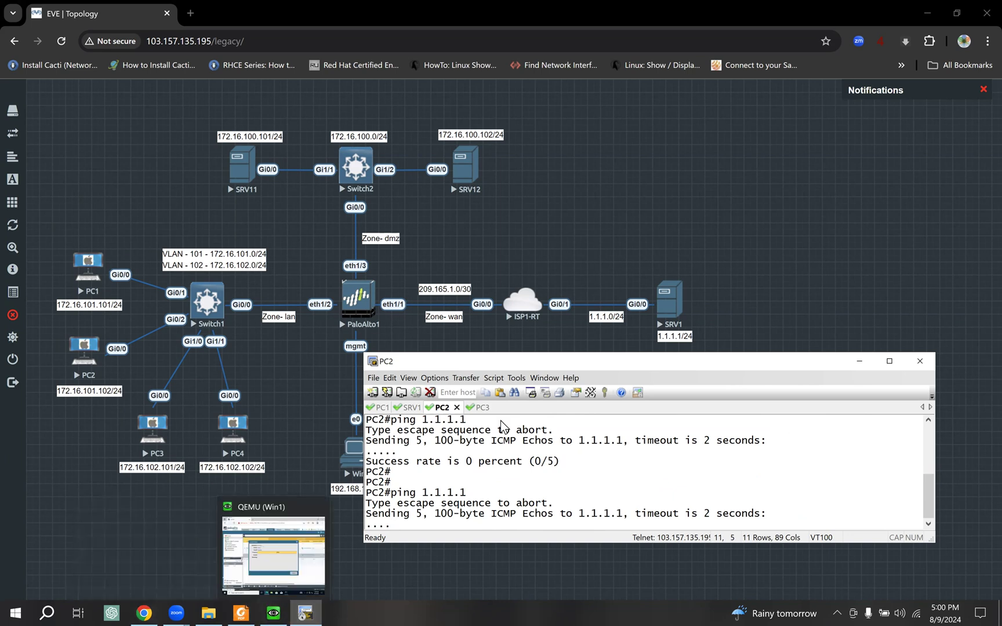
left_click(273, 613)
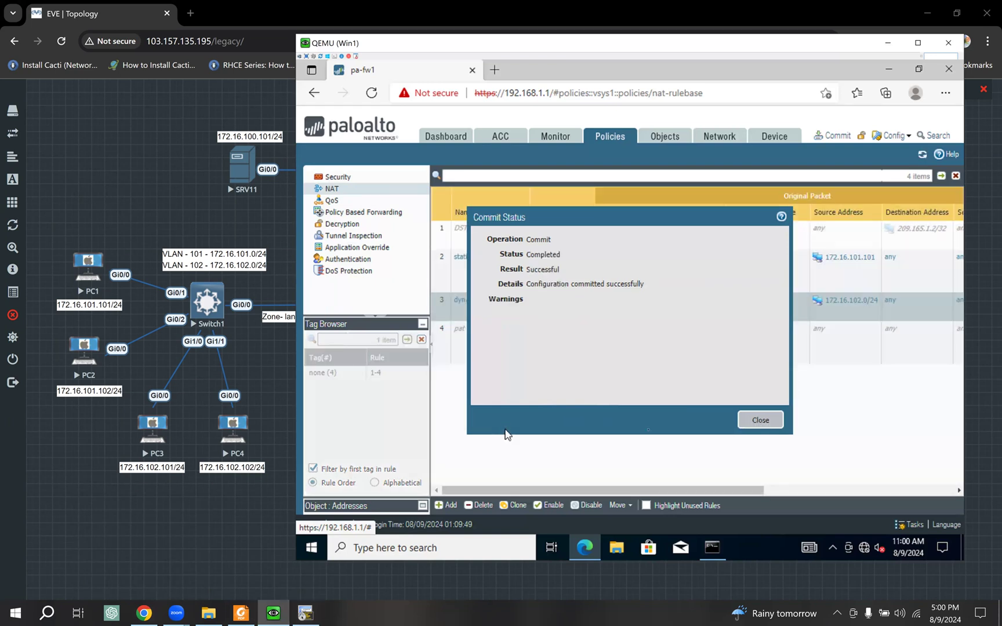
- Dismiss Commit Status and open the pat rule's Original Packet match of dmz and lan to wan
left_click(770, 427)
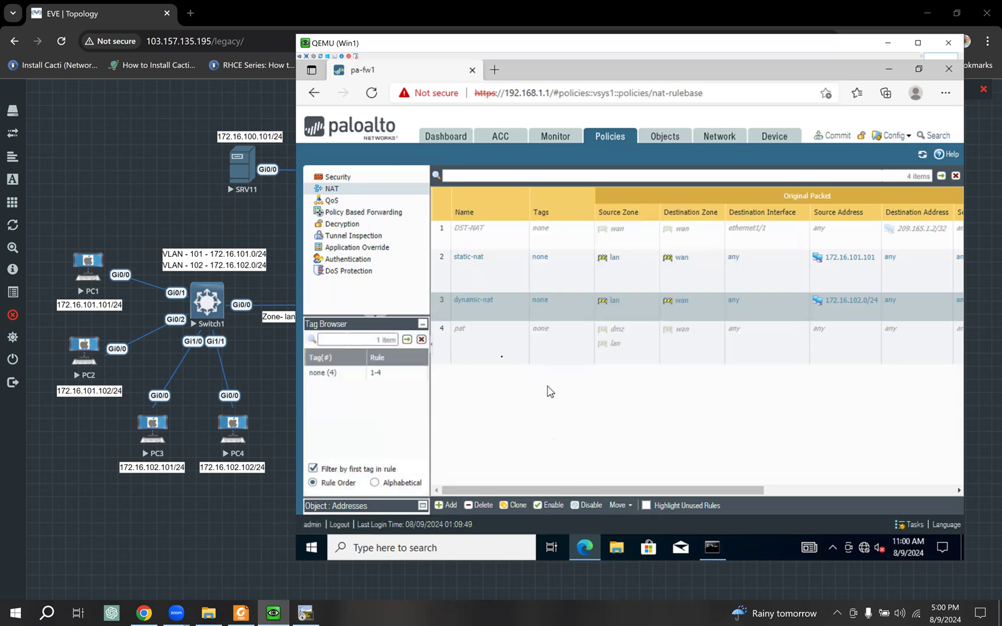
left_click(499, 356)
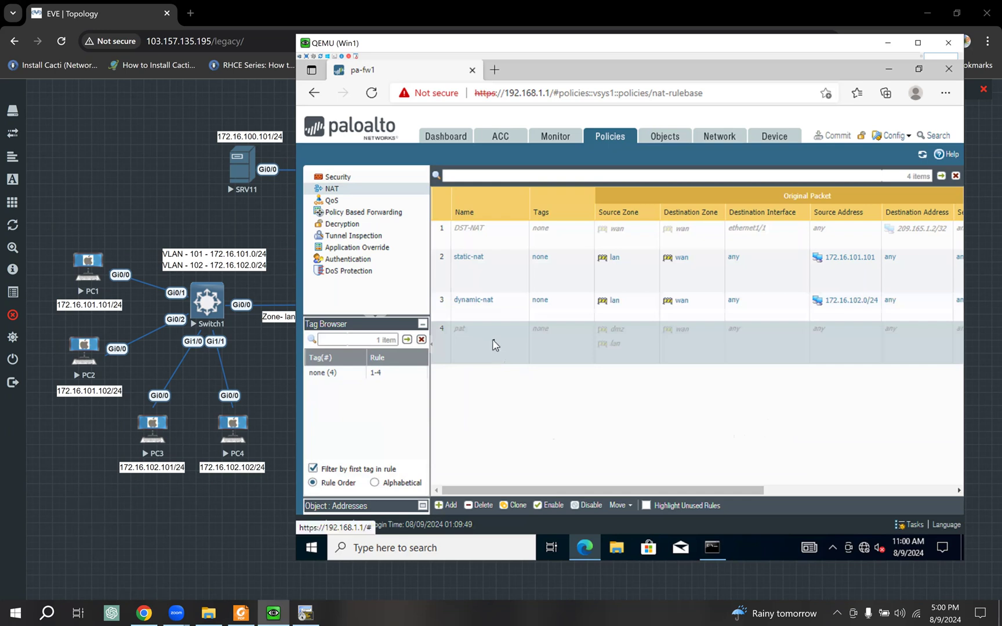
left_click(552, 505)
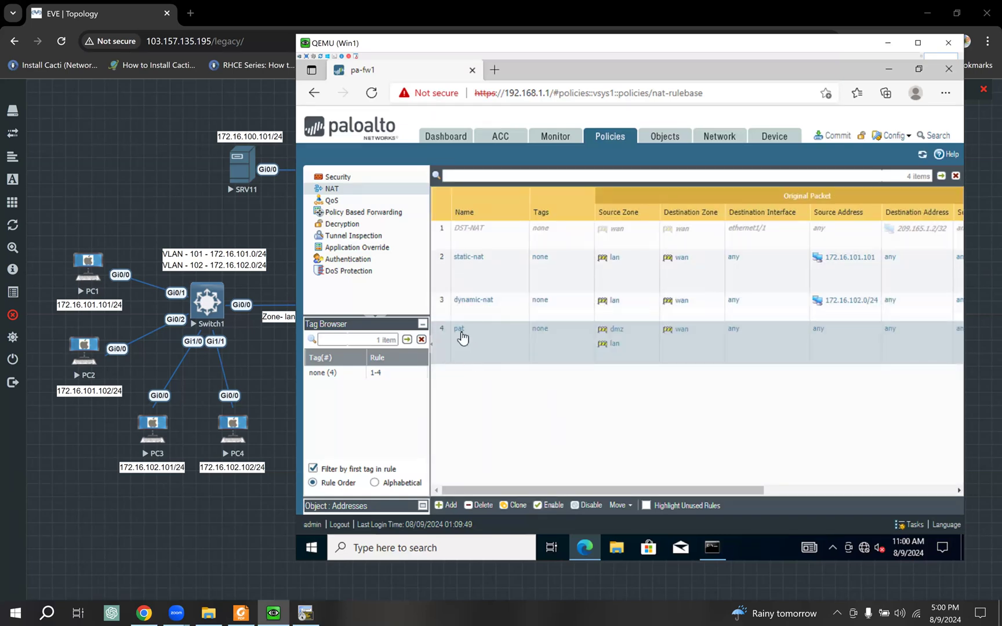
double_click(568, 338)
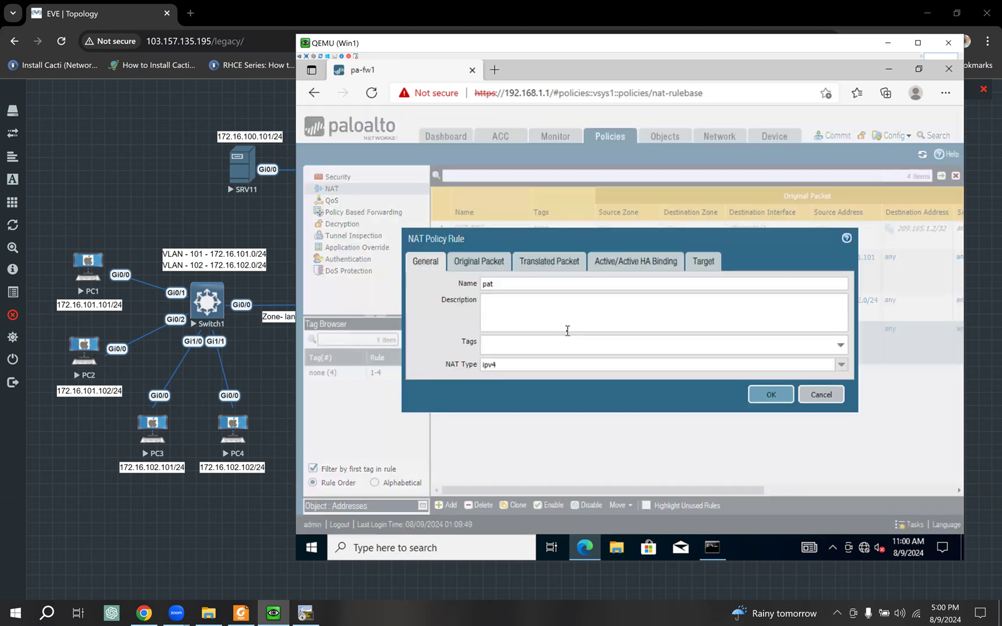
left_click(493, 265)
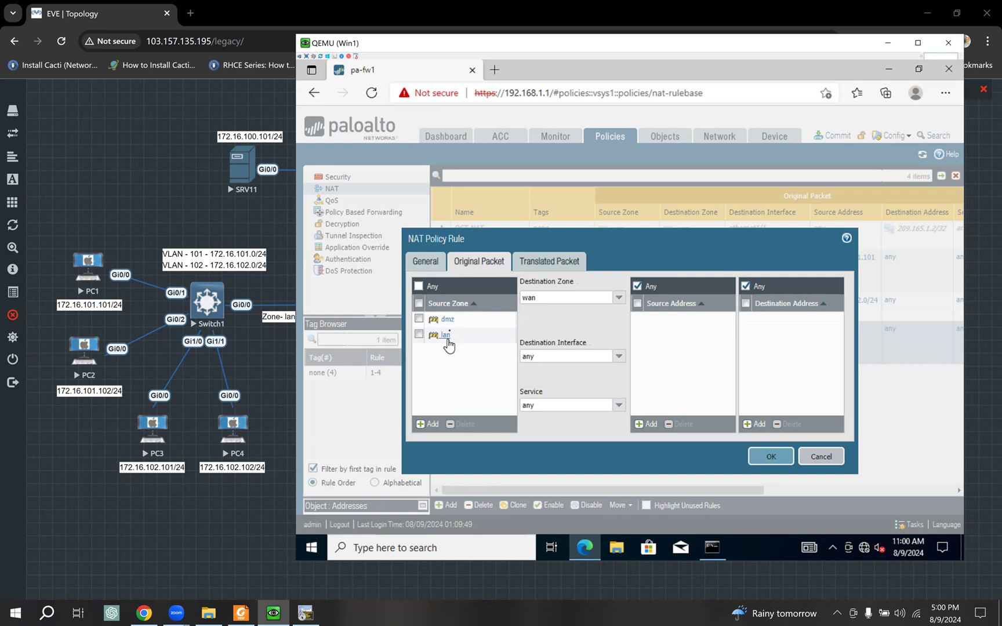
left_click(281, 227)
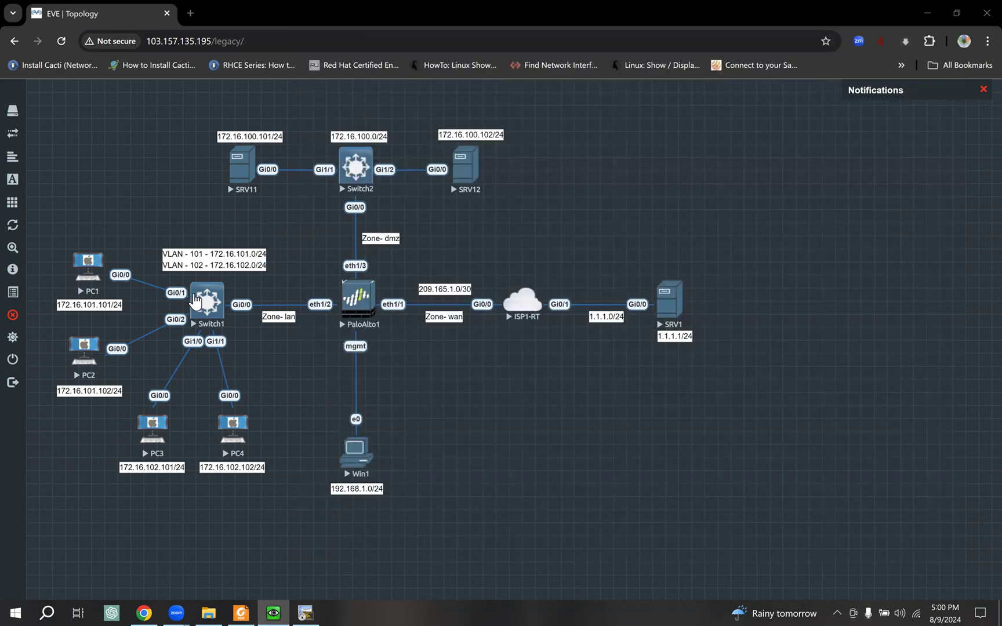
- Give the pat rule Dynamic IP And Port translation on ethernet1/1 (isp1-wan) and save it
left_click(297, 610)
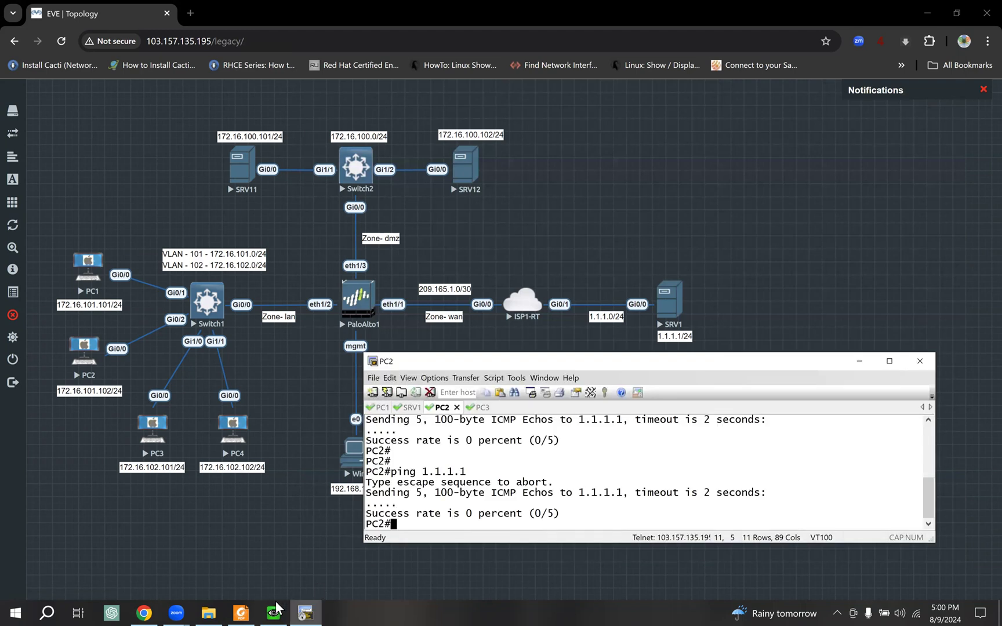
left_click(273, 613)
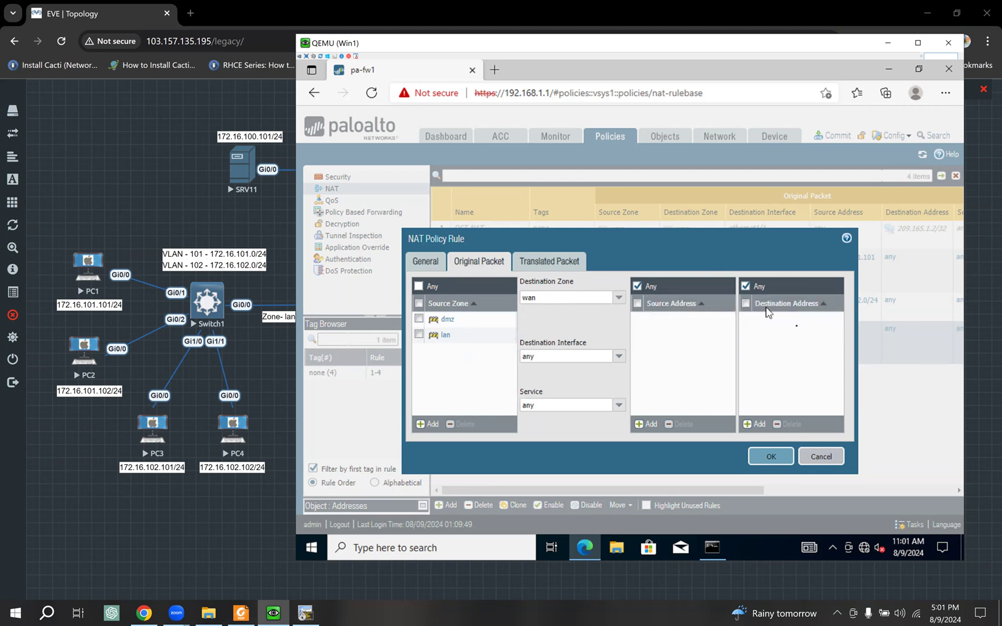
left_click(550, 268)
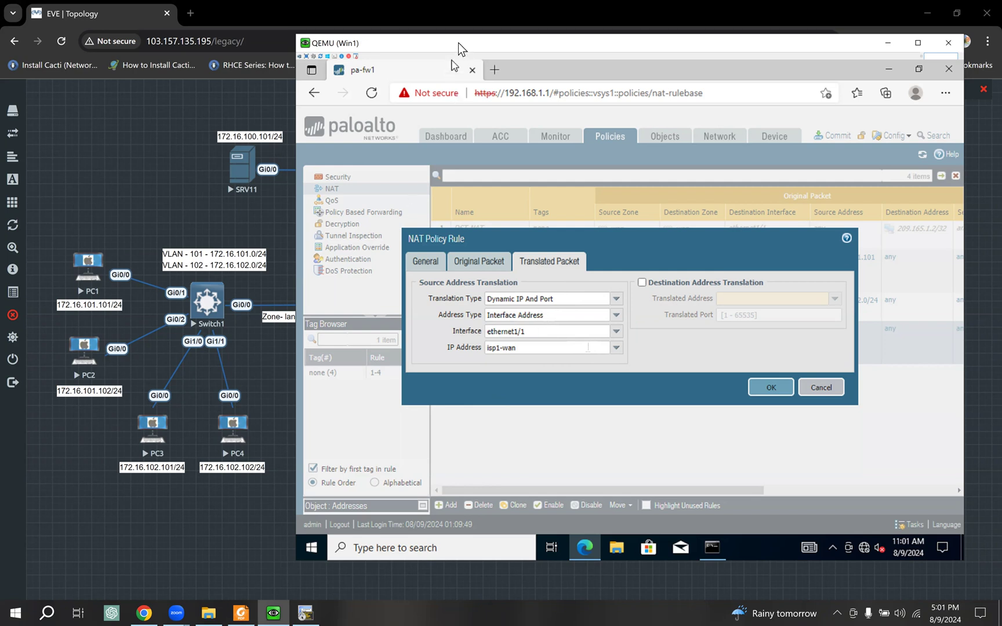
left_click_drag(457, 45, 597, 53)
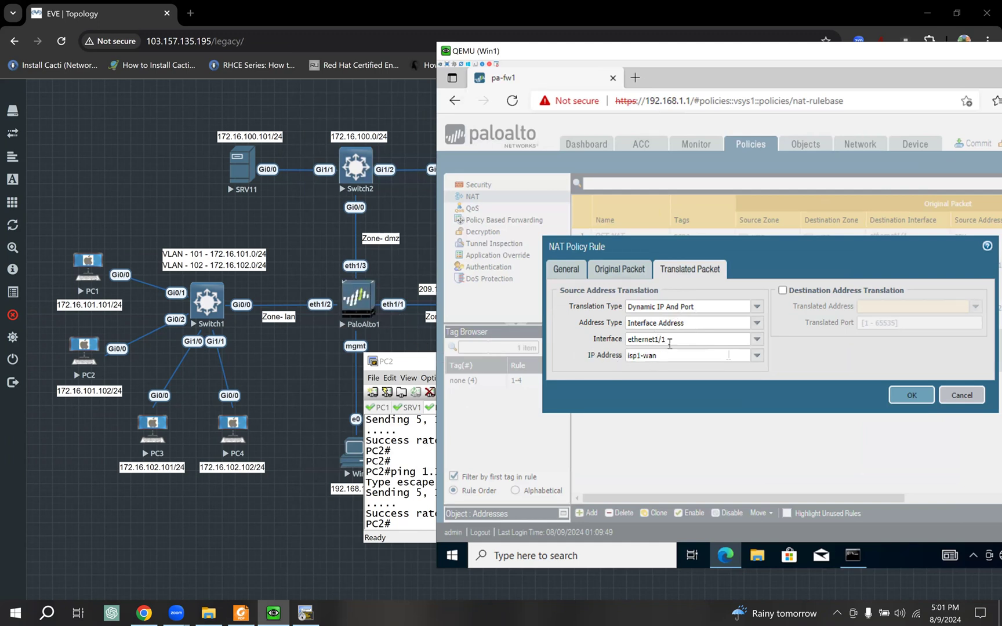
left_click(399, 289)
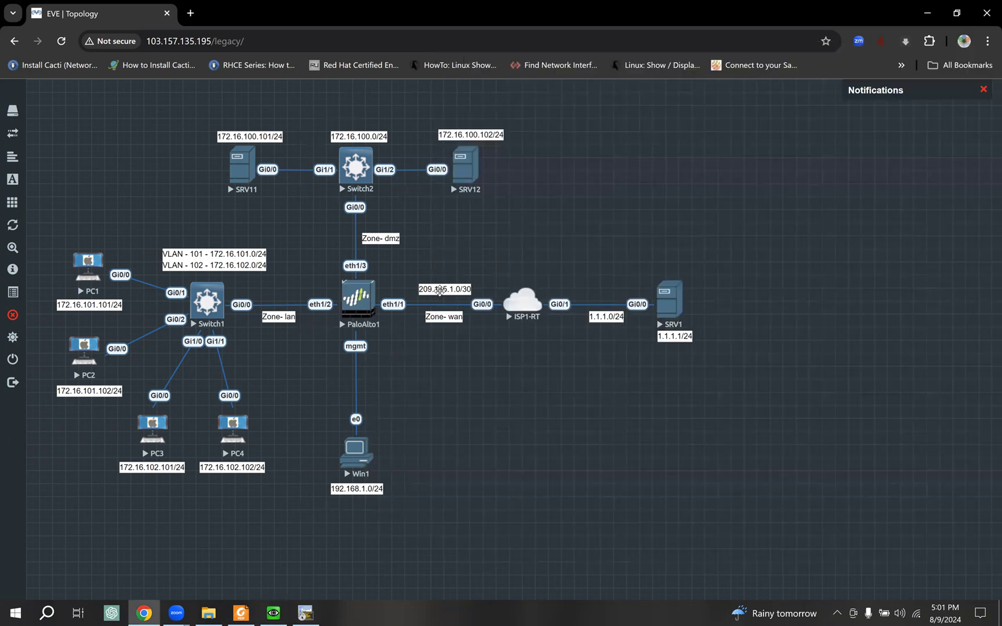
left_click(284, 609)
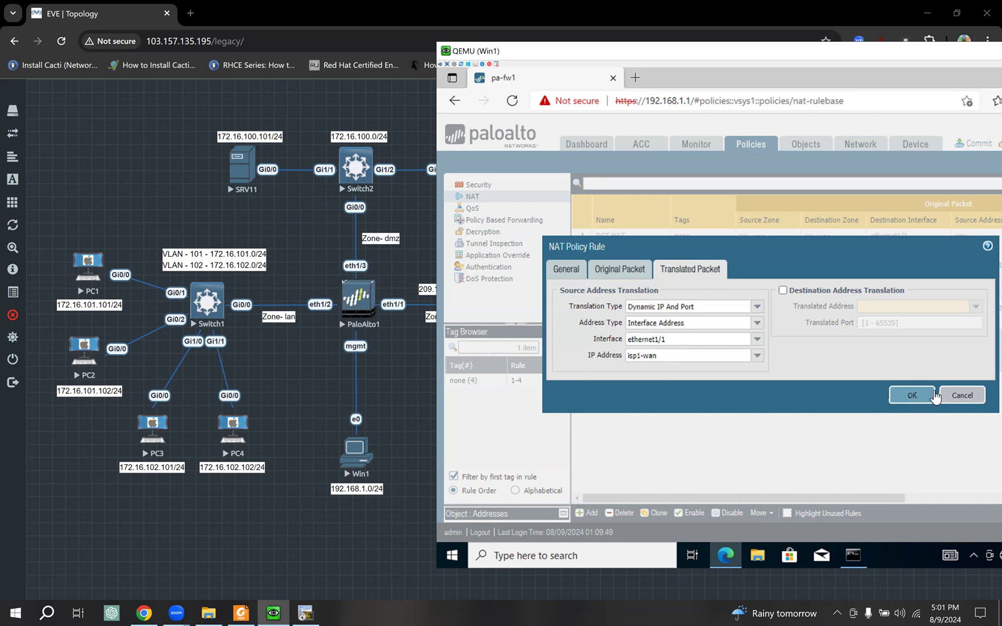
left_click(907, 397)
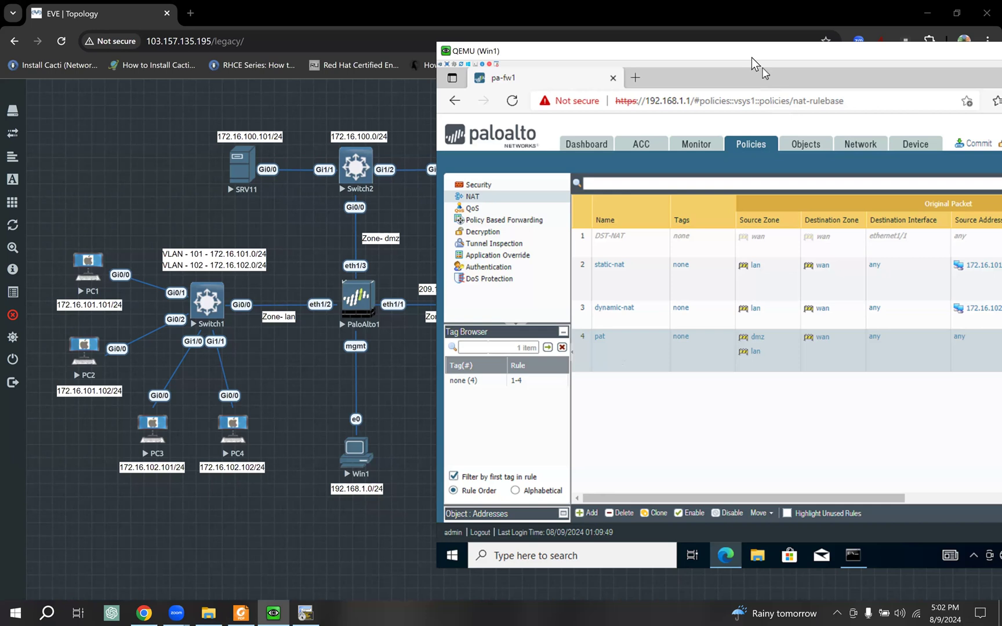
left_click_drag(751, 58, 682, 56)
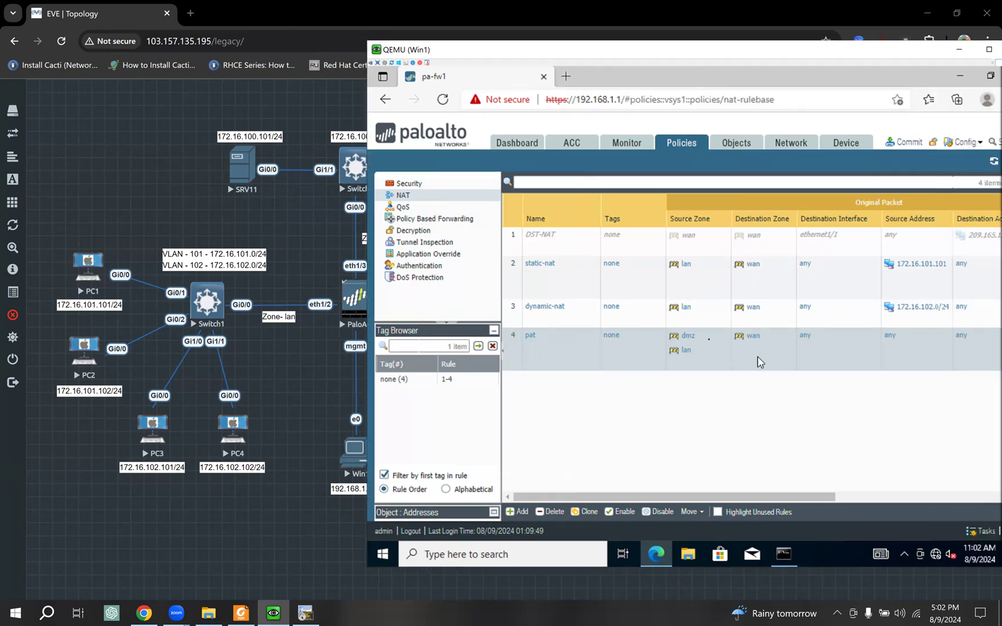
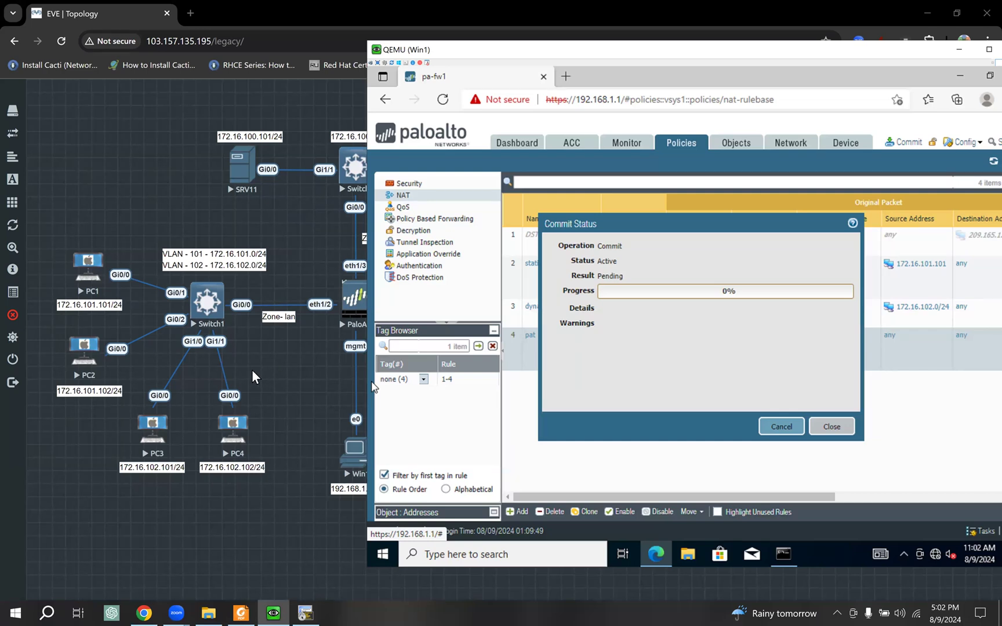
- Open SecureCRT console tabs for SRV11 and SRV12 from the EVE topology
left_click(252, 372)
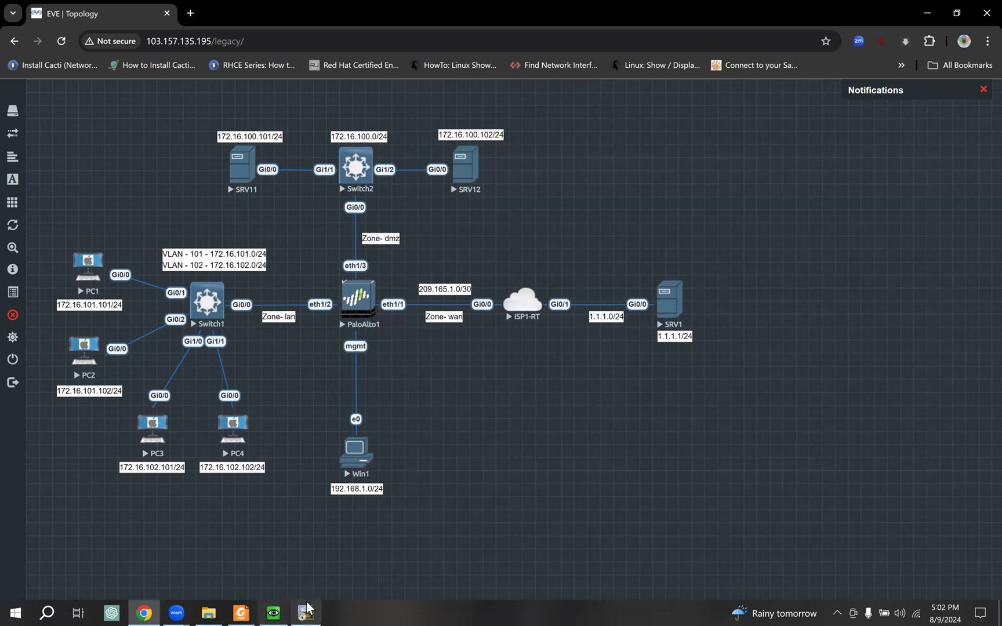
left_click(273, 610)
left_click_drag(505, 366, 510, 346)
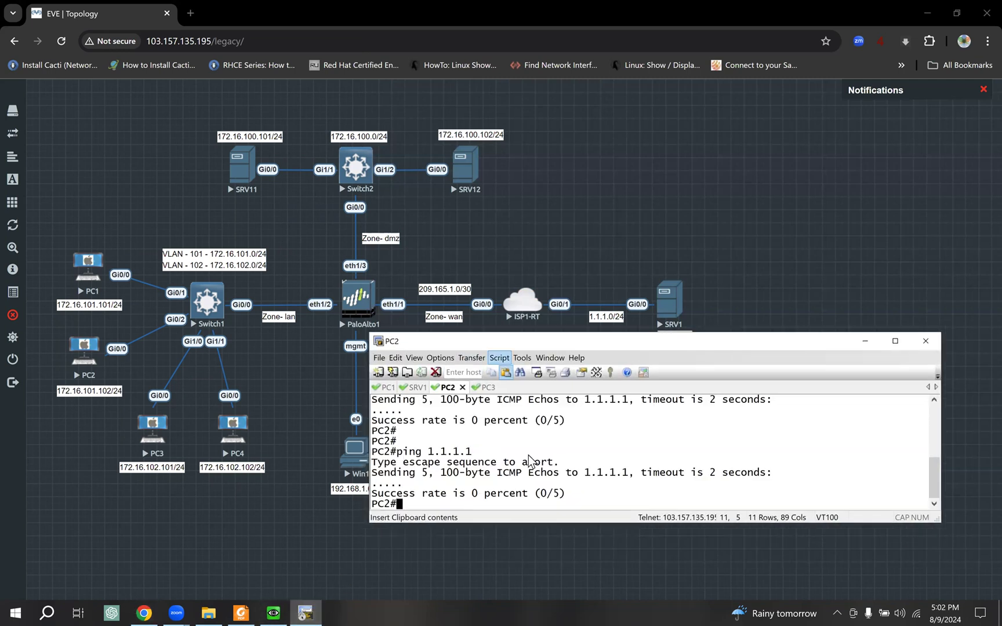
key("Return")
key("Return")
key("Return")
key("Return")
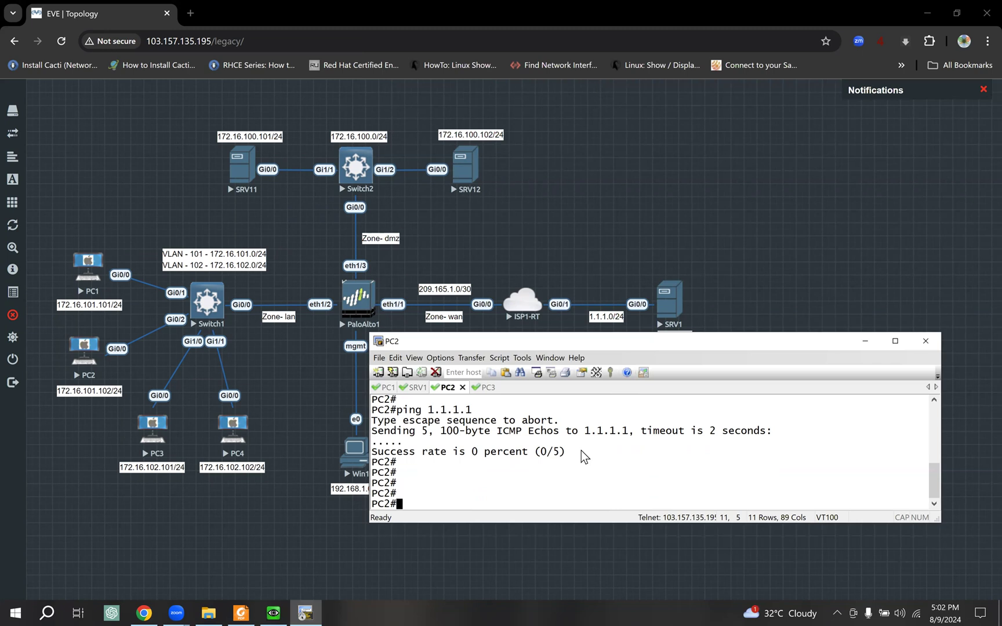
left_click(249, 171)
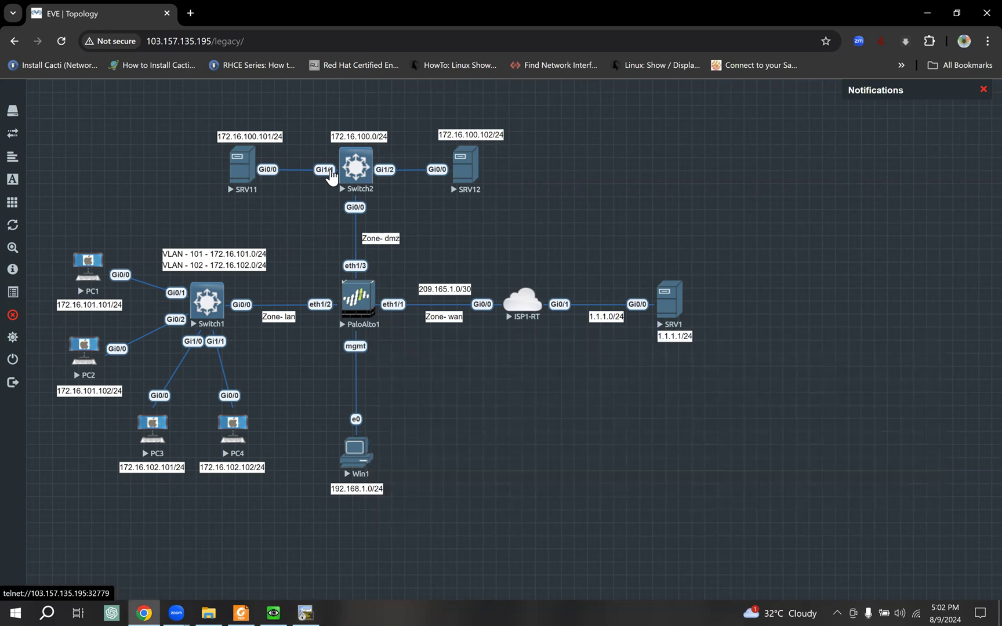
left_click(565, 141)
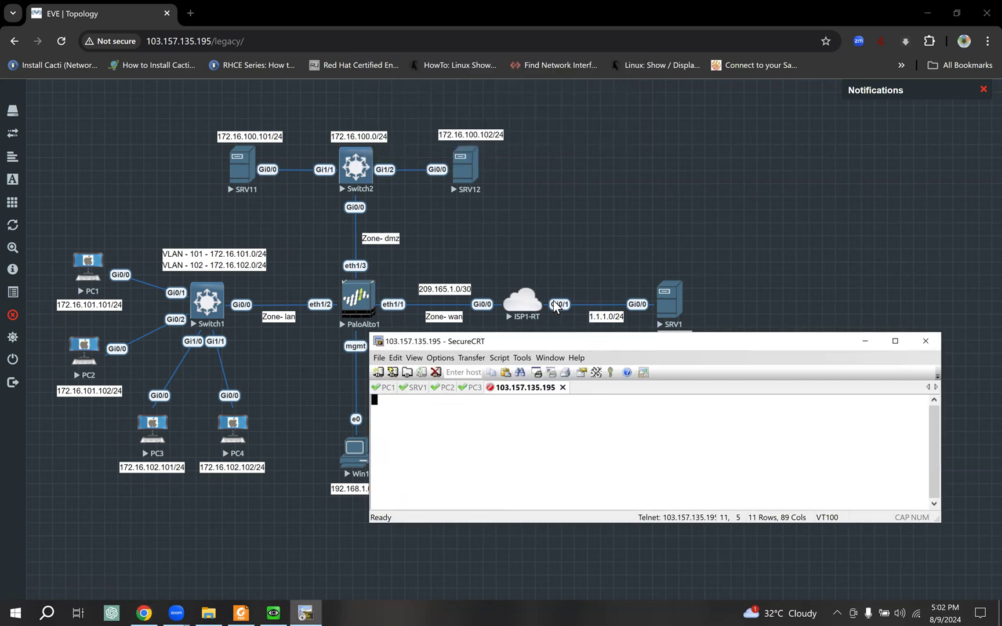
left_click(474, 167)
left_click(537, 138)
- Enter privileged mode with enable on both SRV11 and SRV12
left_click(500, 388)
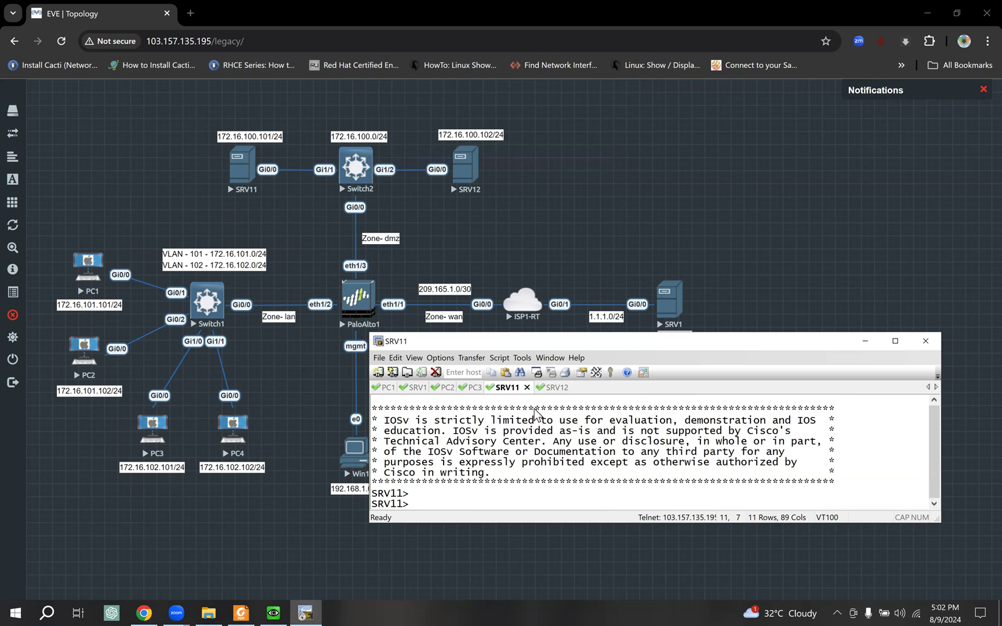
type("ena")
key("Tab")
key("Return")
key("Return")
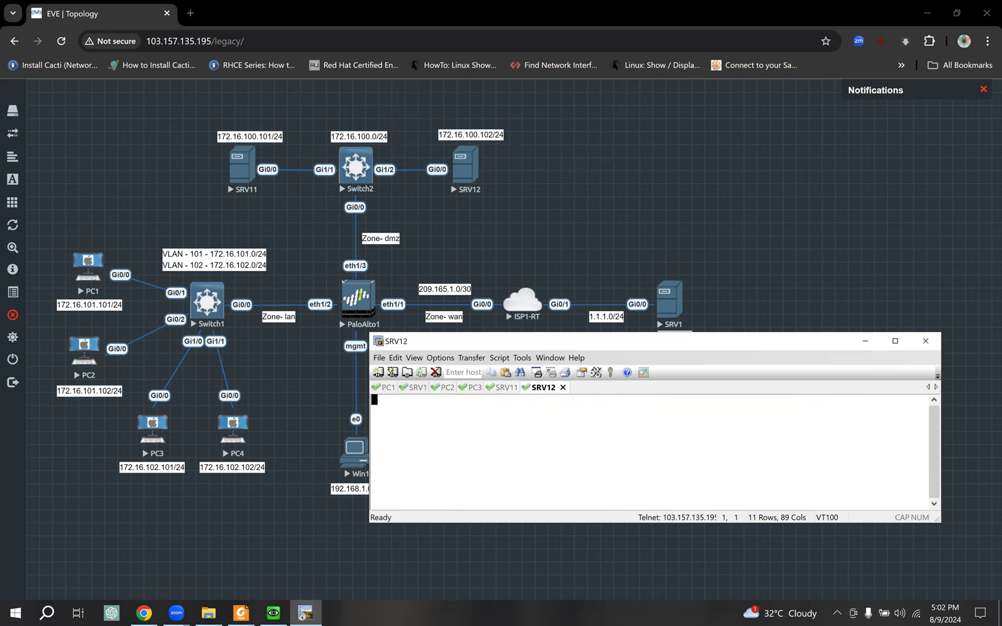
key("Return")
key("Return")
type("ena")
key("Tab")
key("Return")
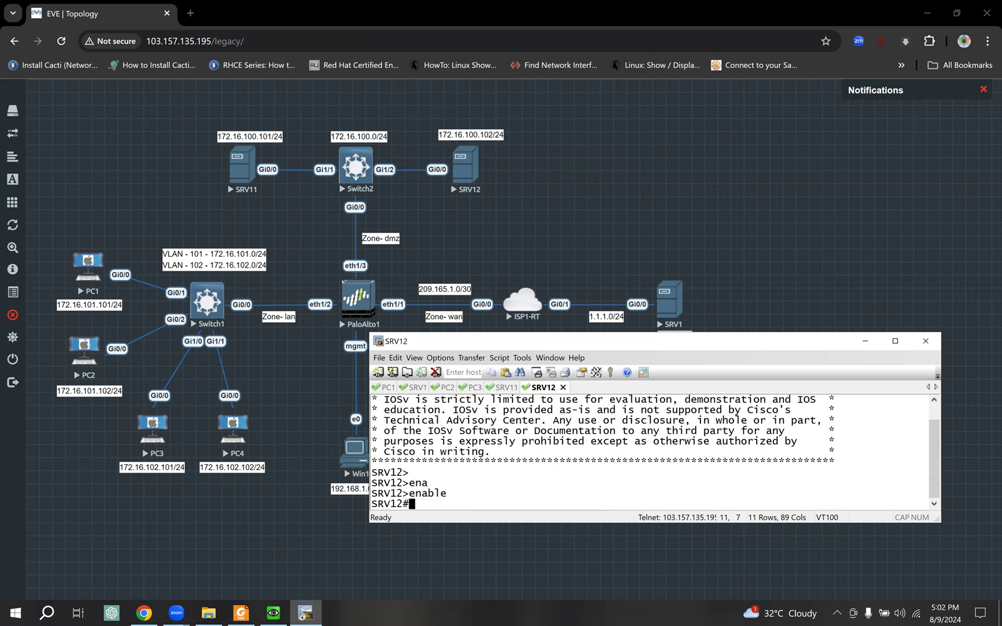
- Confirm the firewall's commit of the four NAT rules completed successfully
left_click(273, 613)
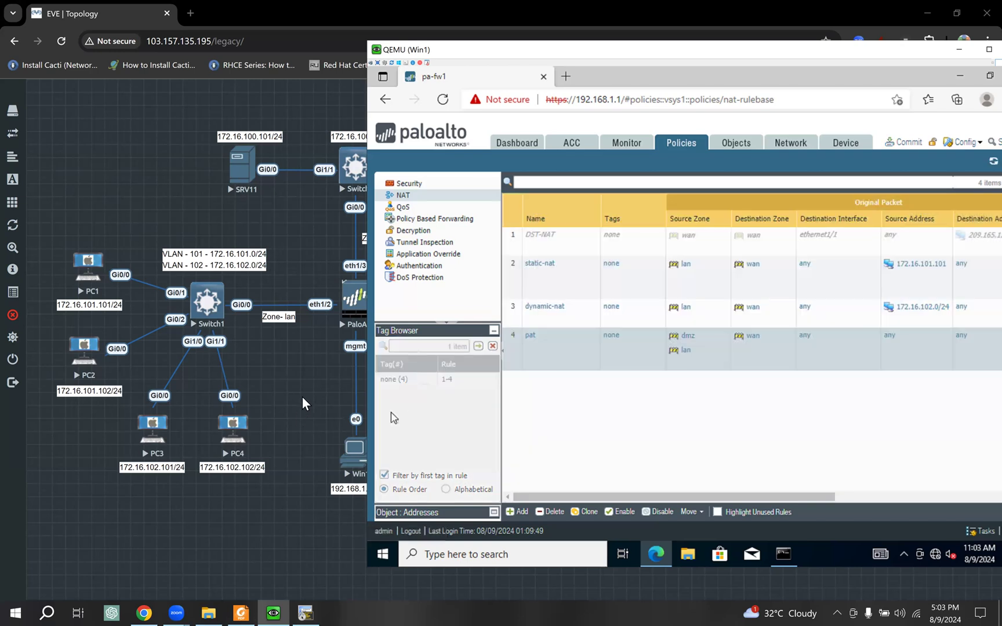
left_click(302, 397)
left_click(316, 605)
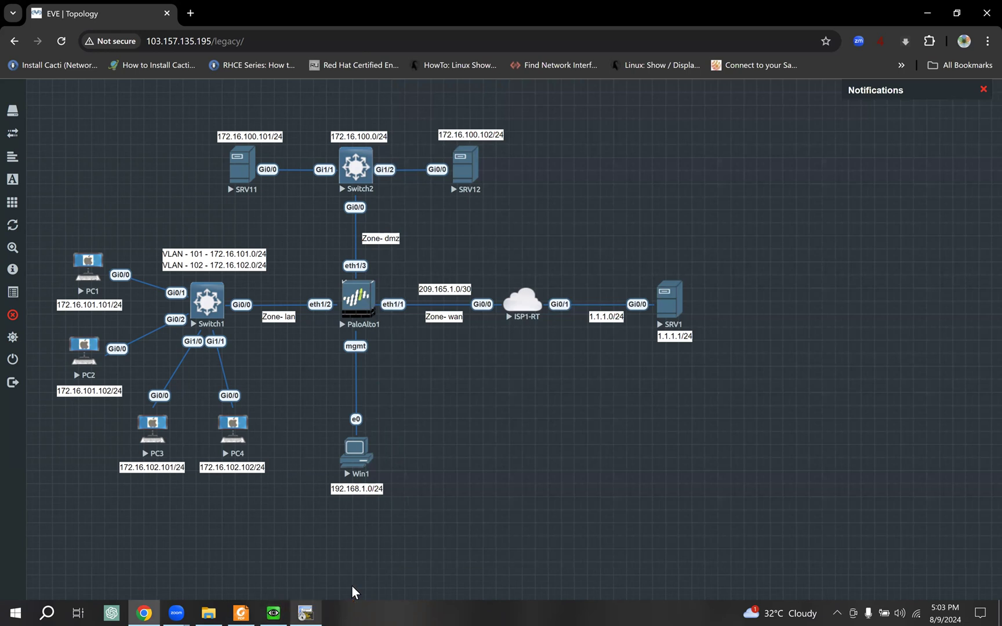
- Rerun ping 1.1.1.1 from PC2, now at 100 percent success, and copy the command
left_click(449, 388)
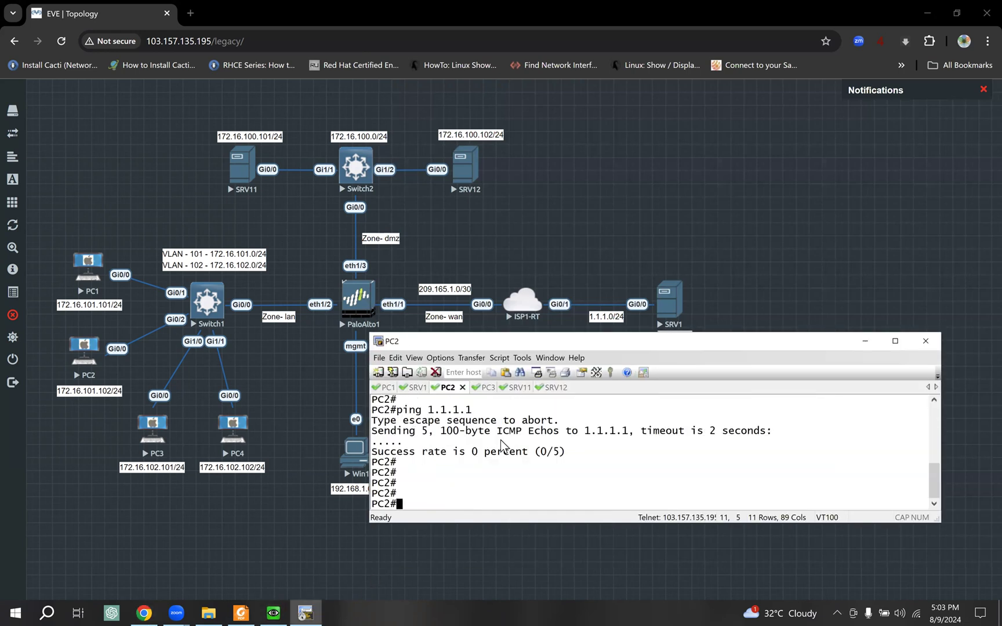
key("Up")
key("Return")
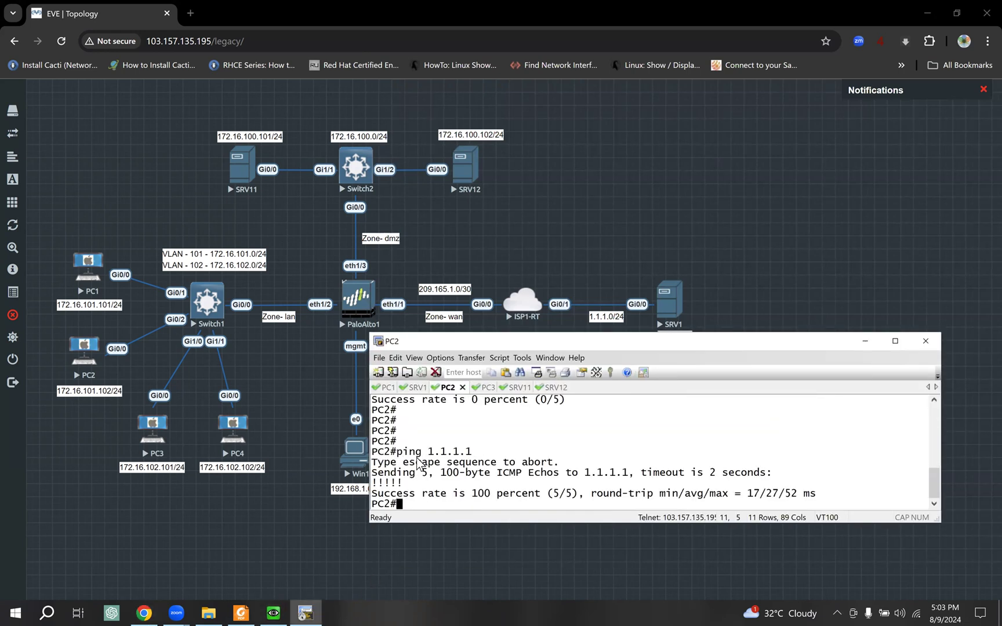
left_click_drag(400, 454, 502, 451)
key("ctrl+c")
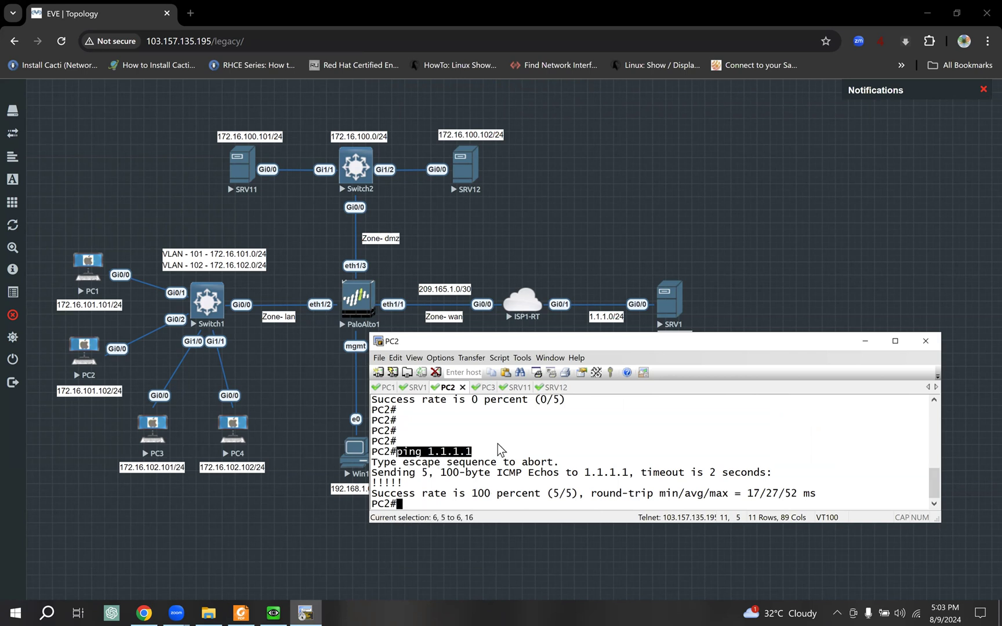
- Run the same ping 1.1.1.1 from SRV11 and SRV12, each at 80 percent success
left_click(518, 389)
right_click(616, 430)
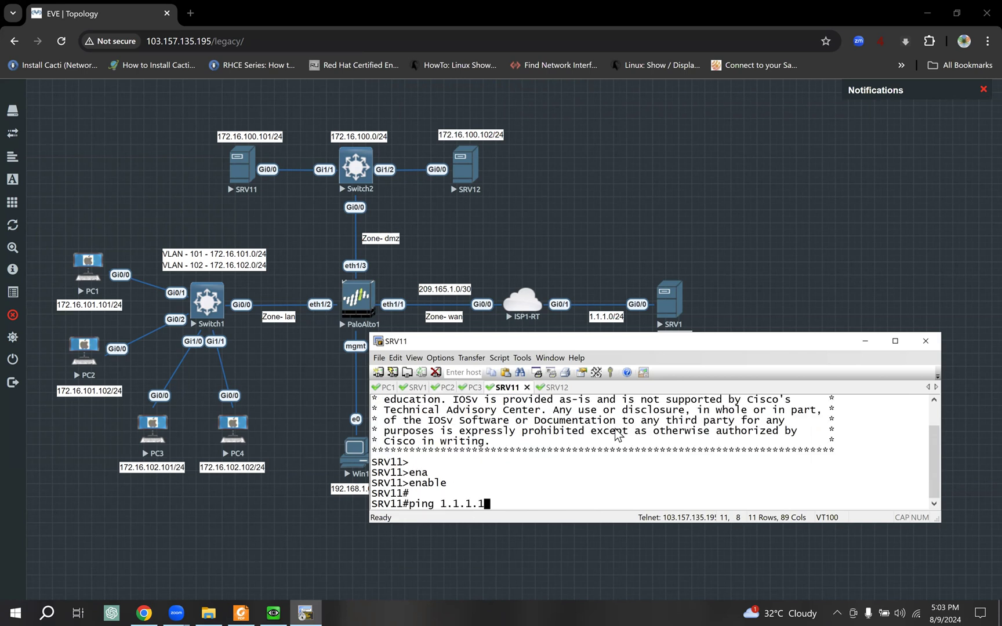
key("Return")
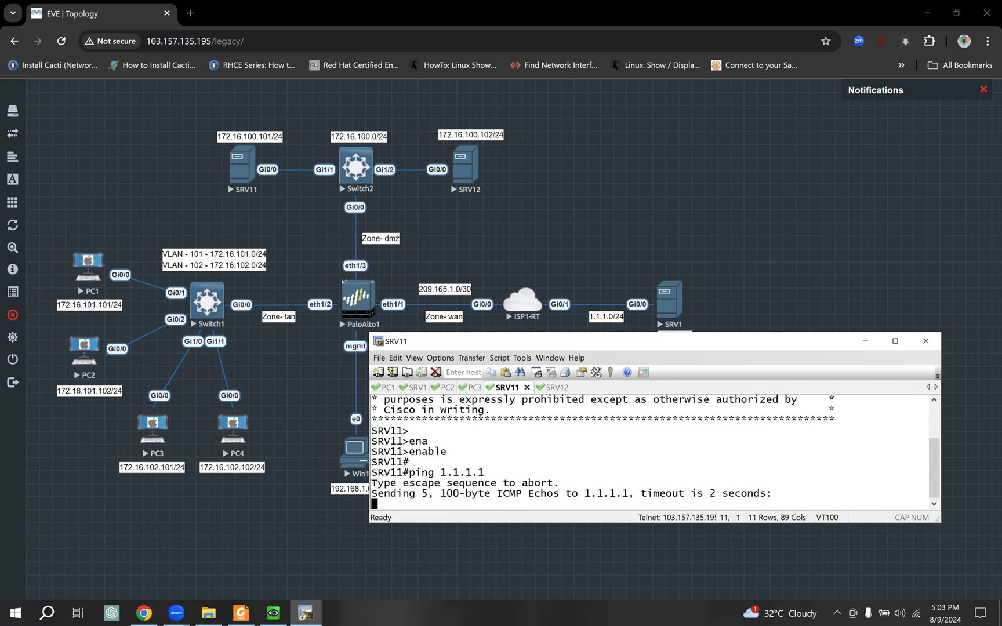
left_click(554, 388)
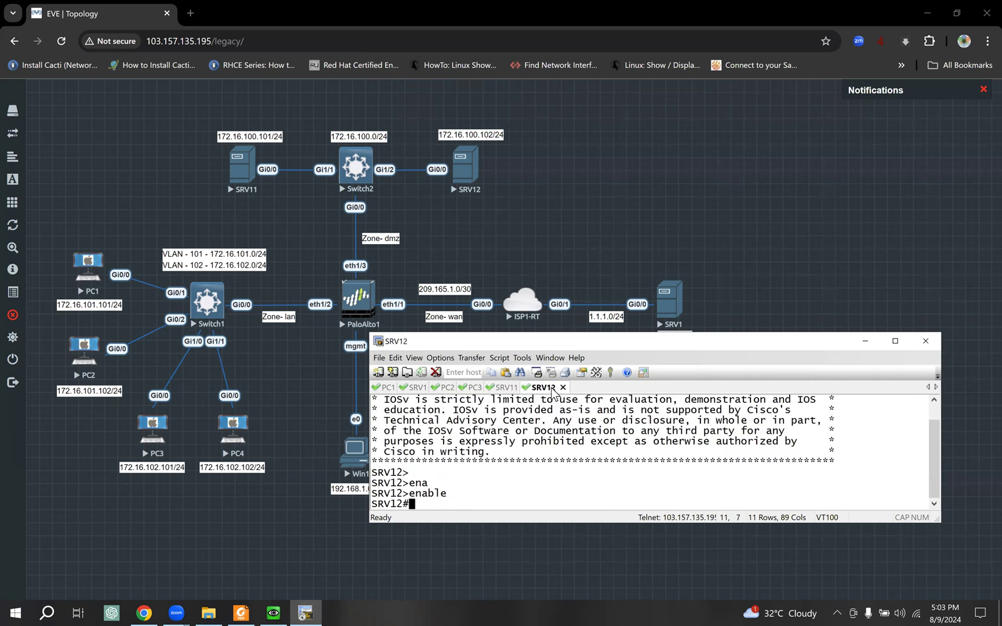
right_click(545, 416)
key("Return")
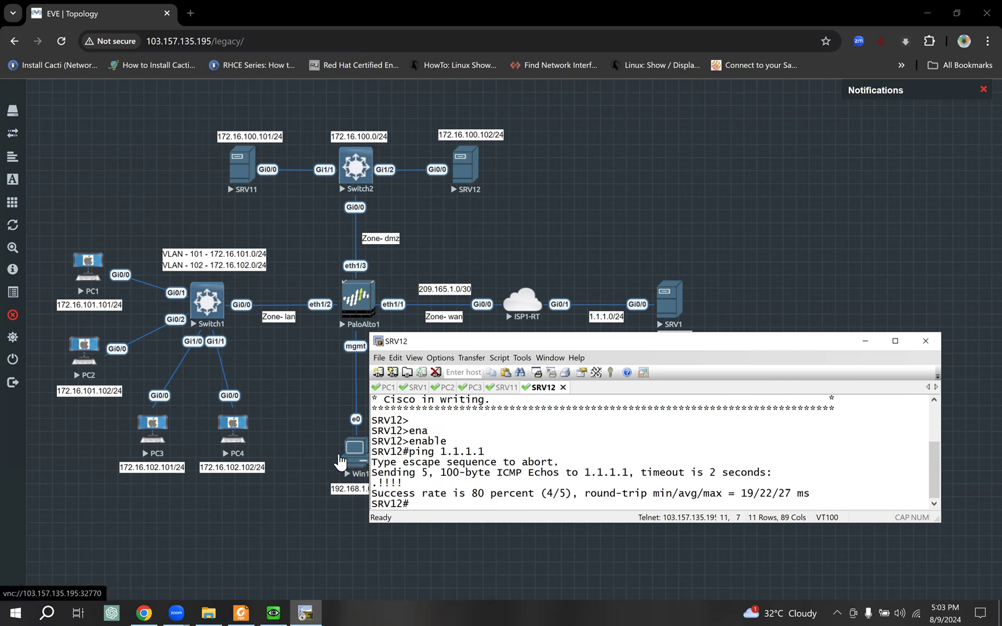
left_click(283, 390)
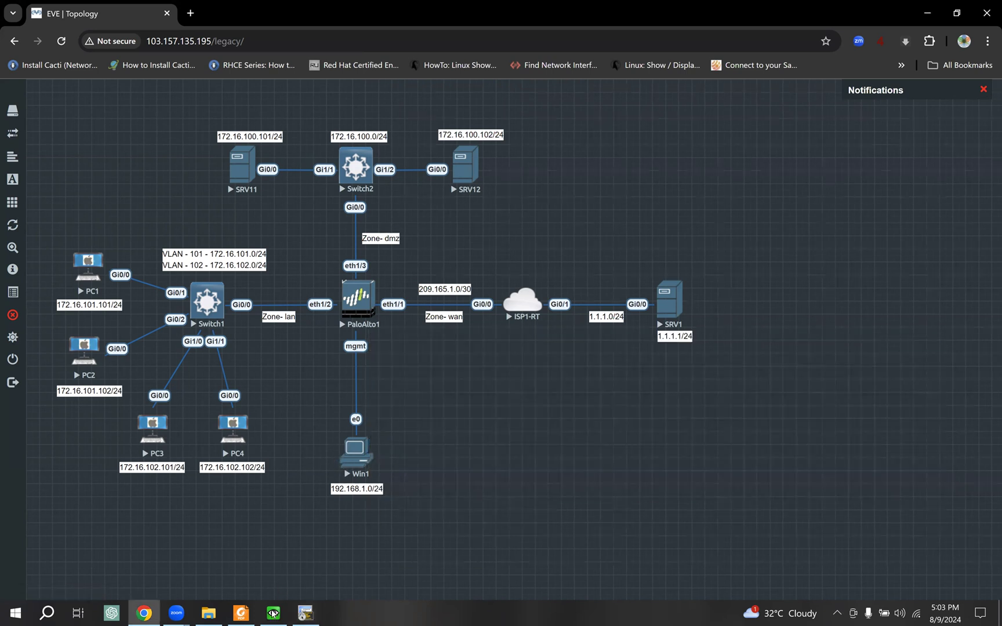
mouse_move(241, 612)
mouse_move(649, 275)
left_mouse_down()
mouse_move(650, 319)
mouse_move(676, 341)
mouse_move(703, 341)
left_mouse_up()
mouse_move(704, 300)
left_mouse_down()
mouse_move(696, 280)
mouse_move(650, 275)
left_mouse_up()
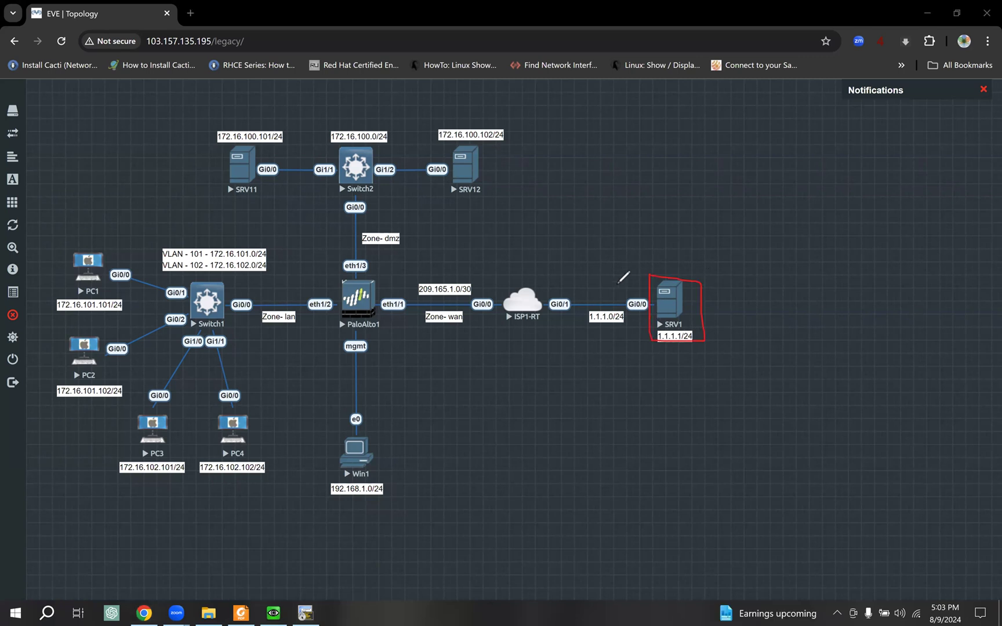
mouse_move(229, 147)
left_mouse_down()
mouse_move(219, 174)
mouse_move(268, 202)
mouse_move(250, 146)
left_mouse_up()
mouse_move(449, 148)
left_mouse_down()
mouse_move(443, 155)
mouse_move(453, 124)
left_mouse_up()
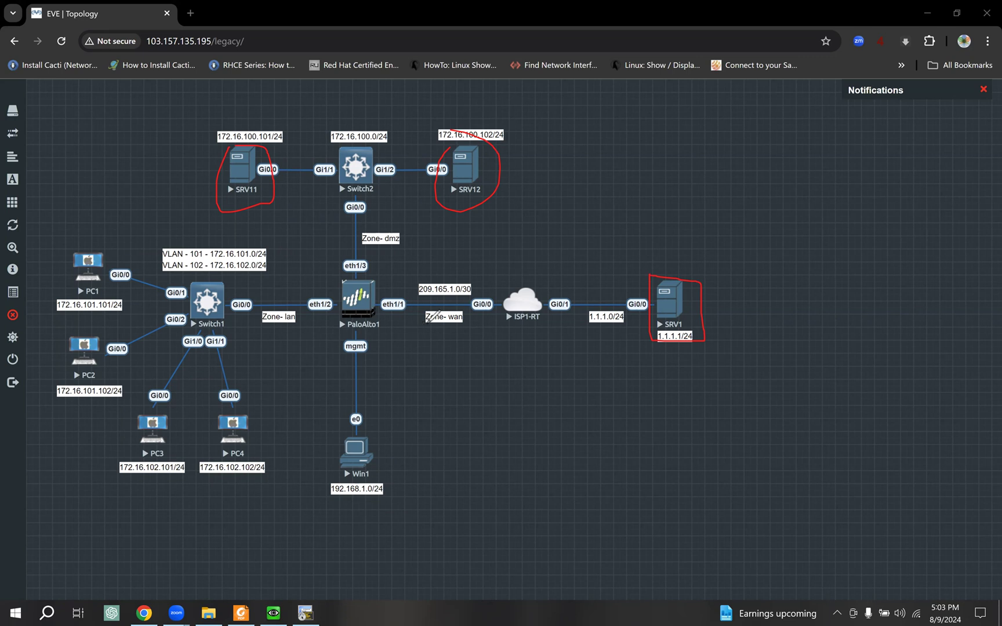
mouse_move(405, 299)
left_mouse_down()
mouse_move(393, 296)
mouse_move(402, 312)
mouse_move(404, 298)
mouse_move(447, 296)
left_mouse_up()
left_click_drag(216, 142, 301, 142)
left_click_drag(378, 144, 500, 146)
mouse_move(649, 268)
left_mouse_down()
mouse_move(652, 331)
mouse_move(702, 340)
mouse_move(686, 263)
left_mouse_up()
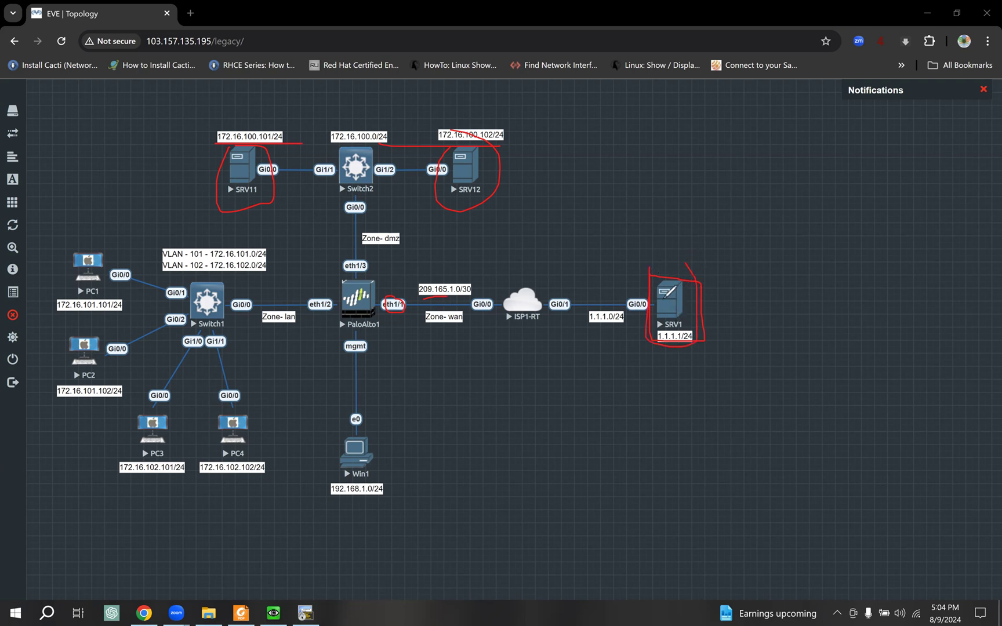
mouse_move(664, 300)
left_mouse_down()
mouse_move(640, 286)
mouse_move(482, 280)
mouse_move(404, 300)
mouse_move(403, 316)
left_mouse_up()
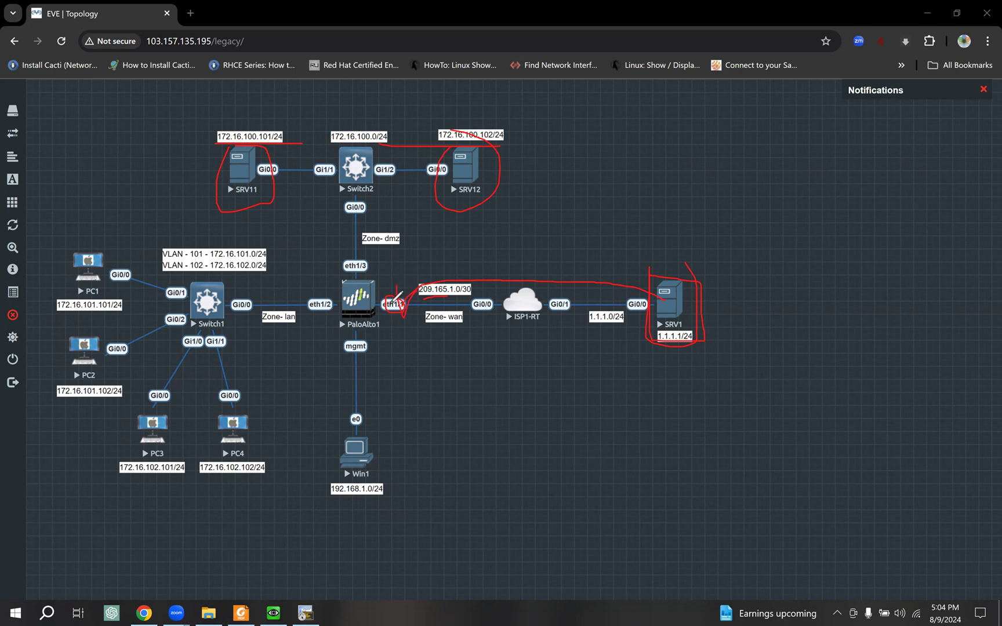
mouse_move(398, 295)
left_mouse_down()
mouse_move(385, 247)
mouse_move(290, 183)
mouse_move(251, 179)
left_mouse_up()
left_click_drag(397, 299, 453, 198)
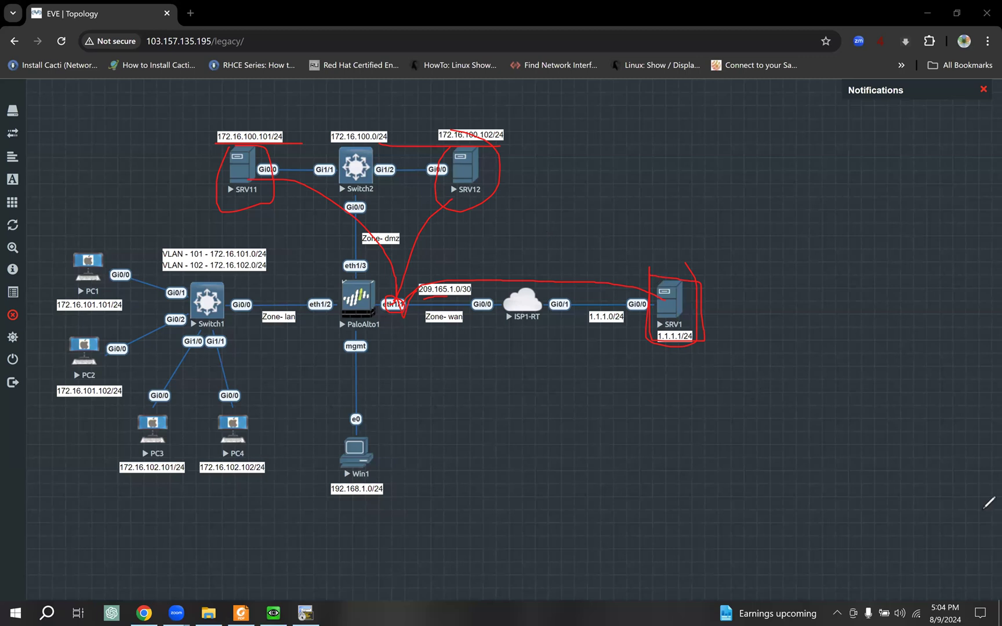
key("e")
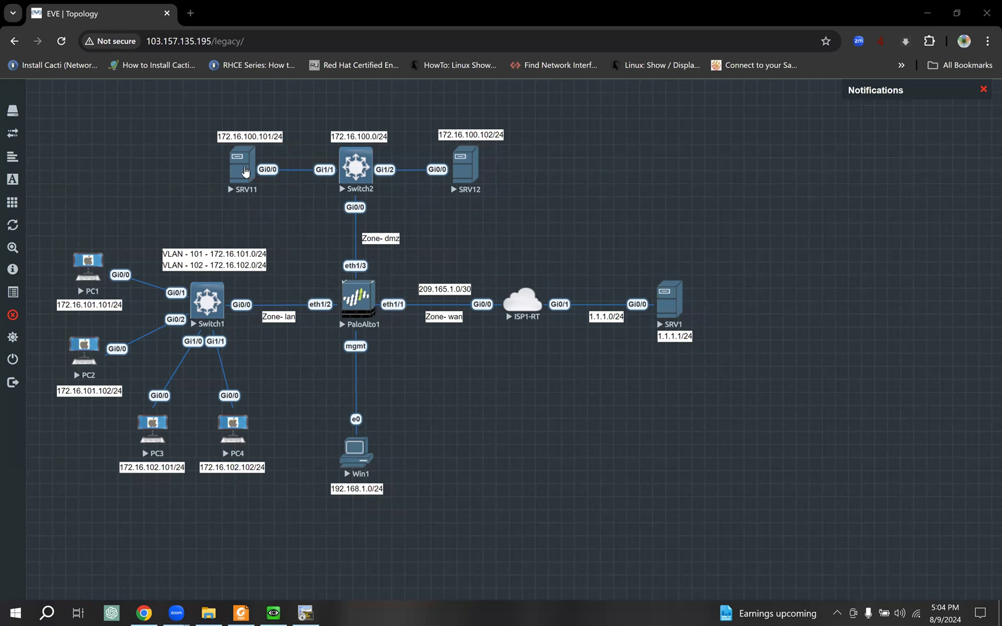
- List SRV12's interface addresses with show ip interface brief
left_click(303, 606)
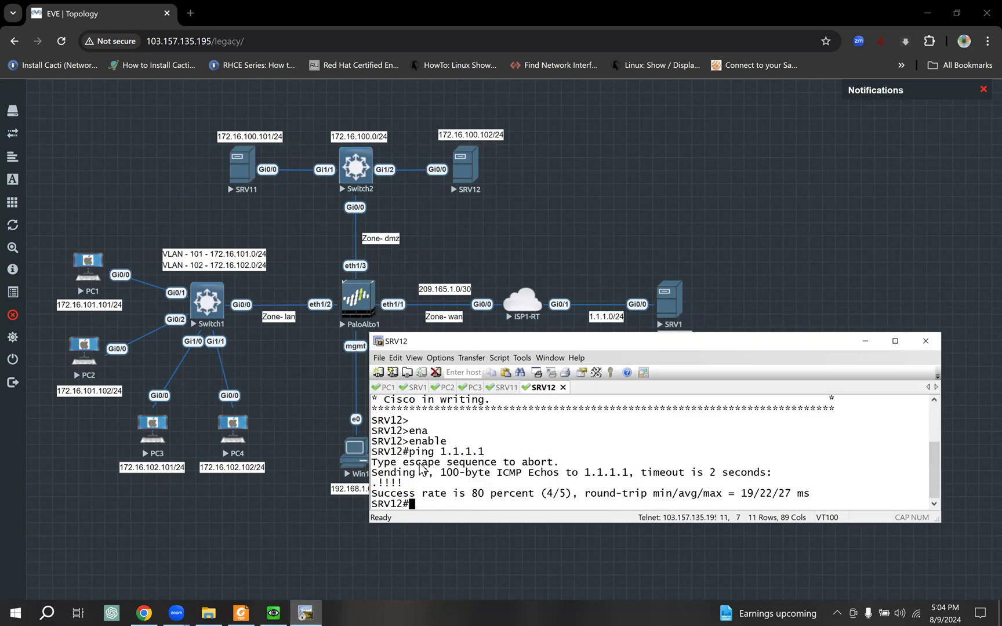
left_click_drag(489, 341, 444, 356)
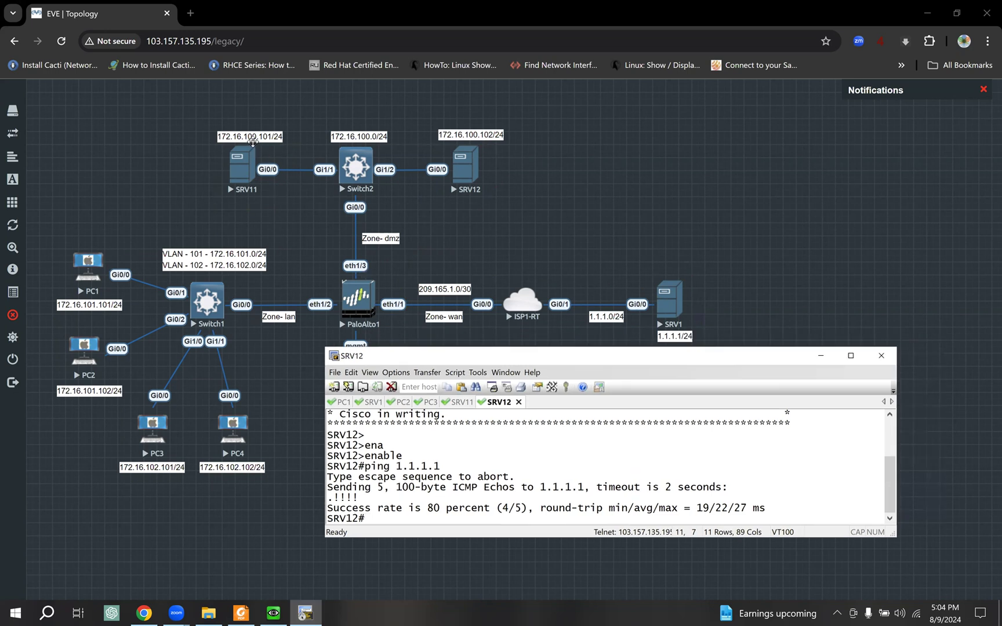
key("Return")
key("Return")
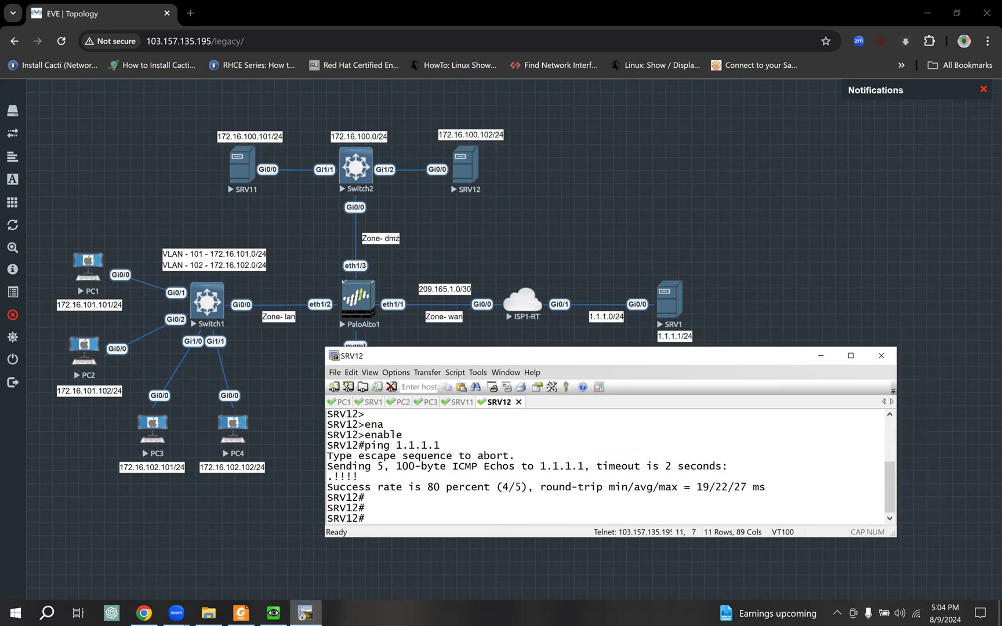
type("sho")
key("Tab")
type("ip")
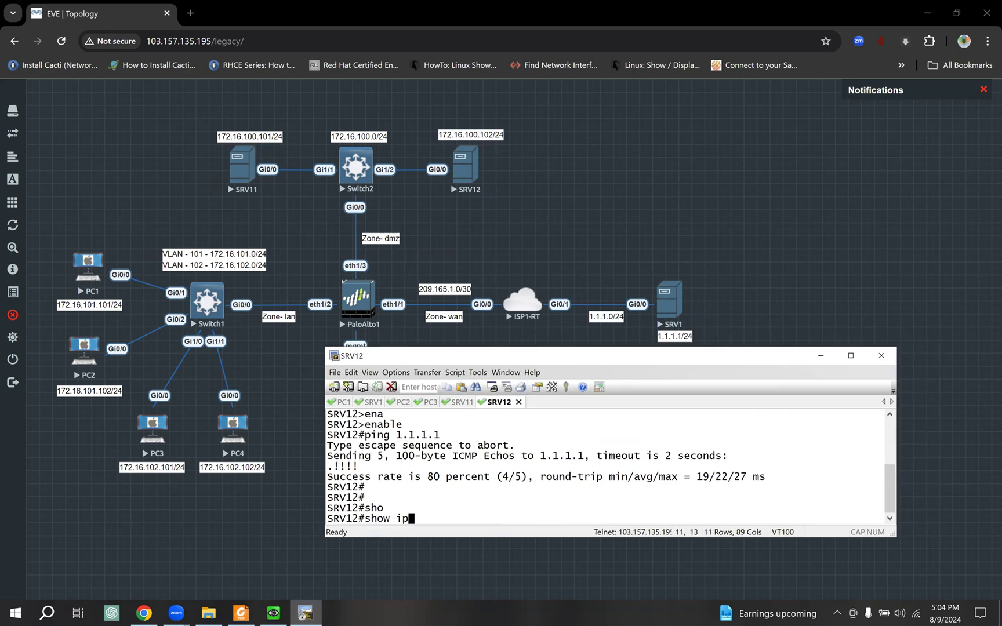
type(" int")
key("Tab")
type("br")
key("Tab")
key("Return")
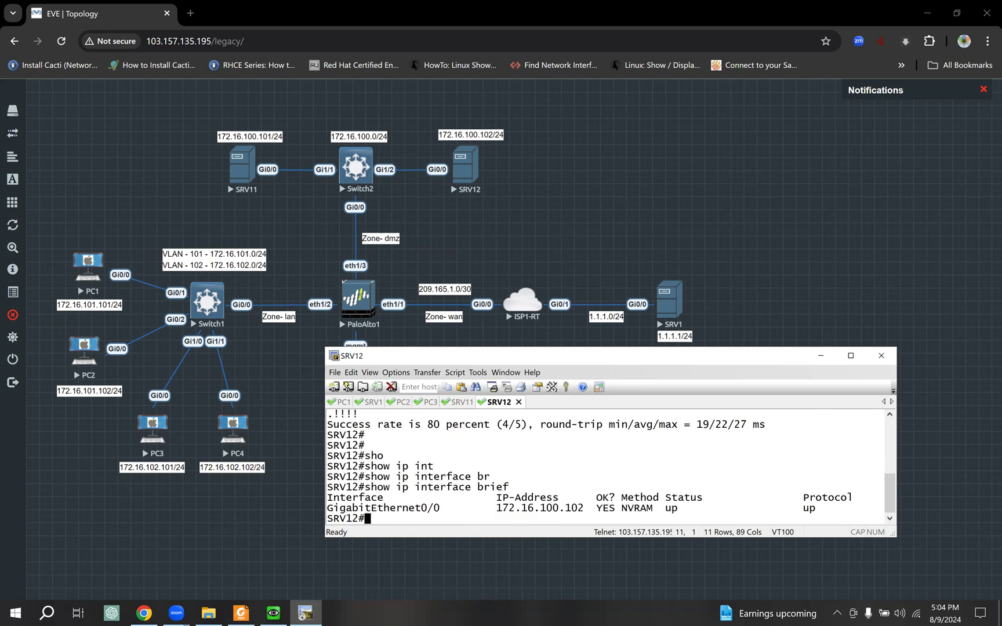
- Telnet from SRV12 to its own address 172.16.100.102
left_click_drag(493, 510, 577, 513)
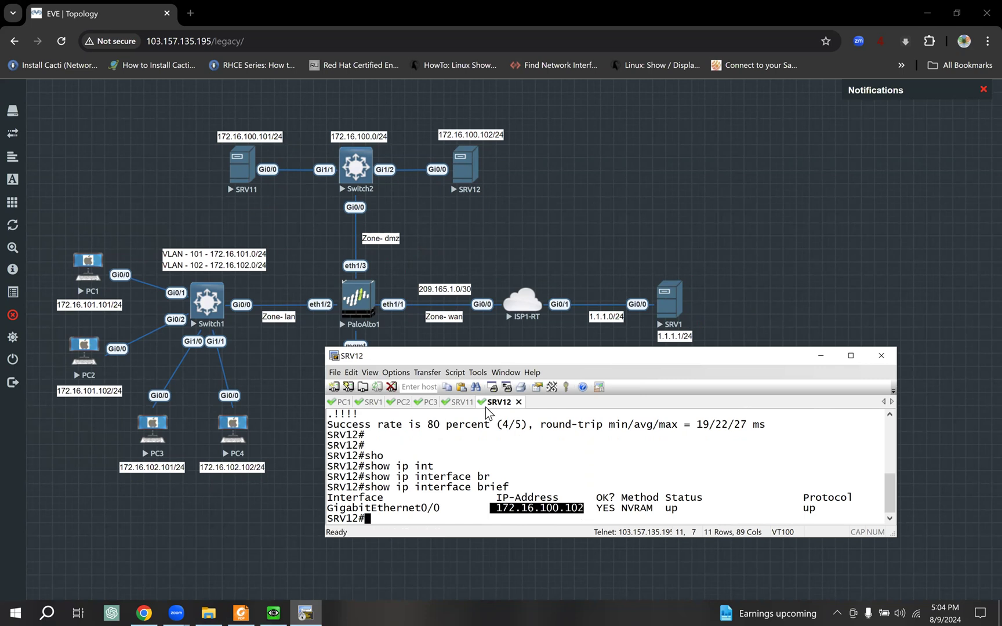
left_click_drag(497, 509, 584, 513)
key("ctrl+c")
key("Return")
key("Return")
key("Return")
type("telnet")
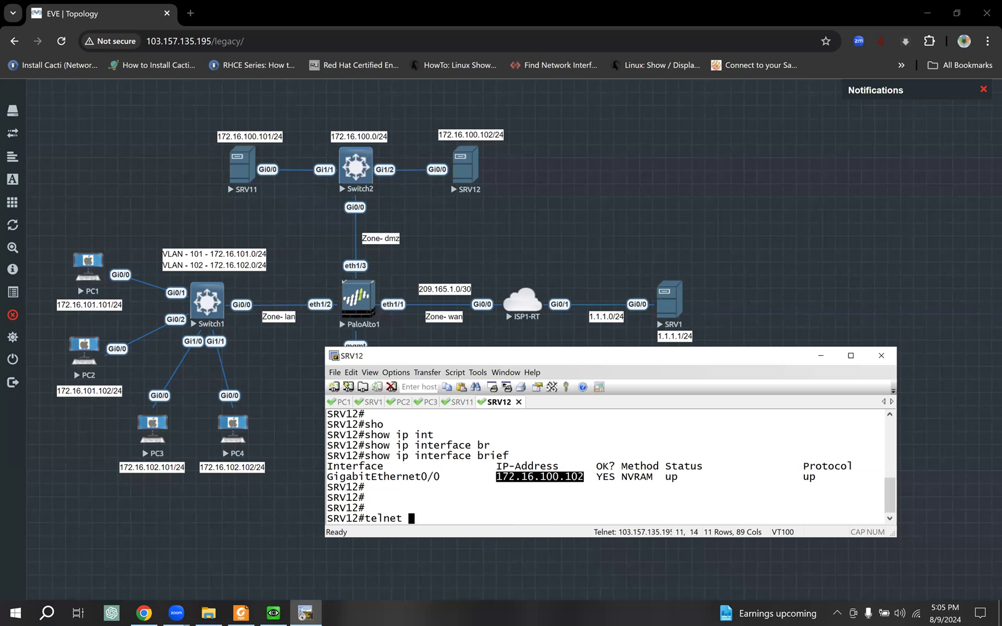
right_click(631, 420)
key("Return")
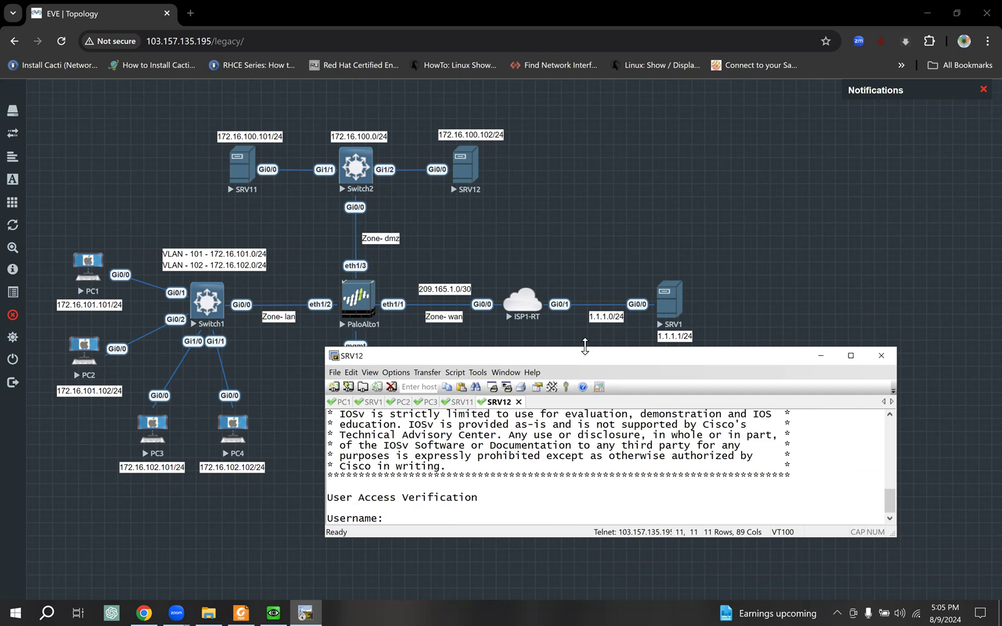
- Log in to the telnet session with the lab username and password, then exit it
left_click_drag(417, 348, 415, 286)
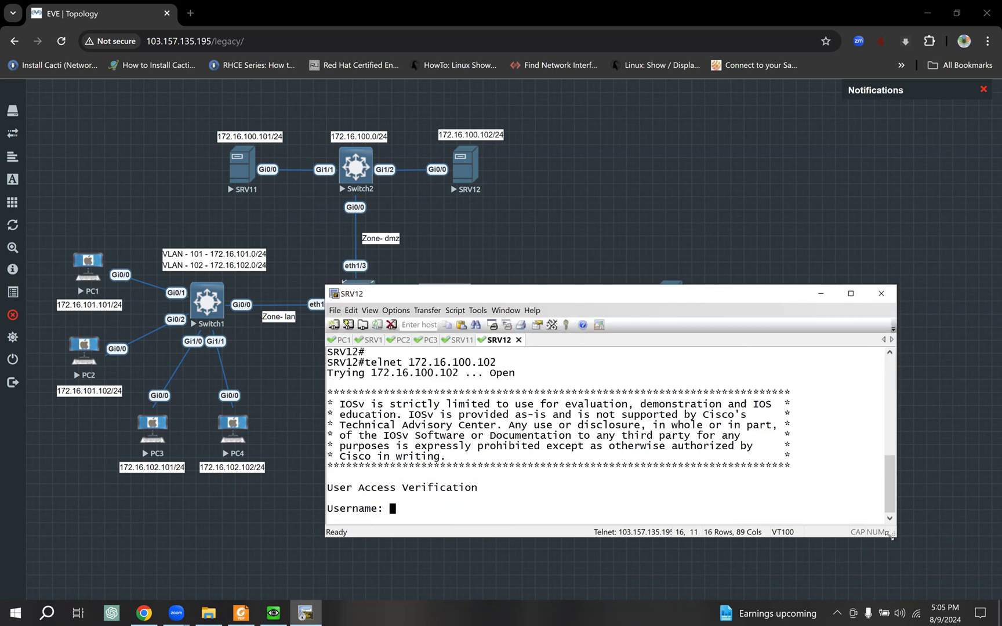
left_click_drag(891, 534, 899, 572)
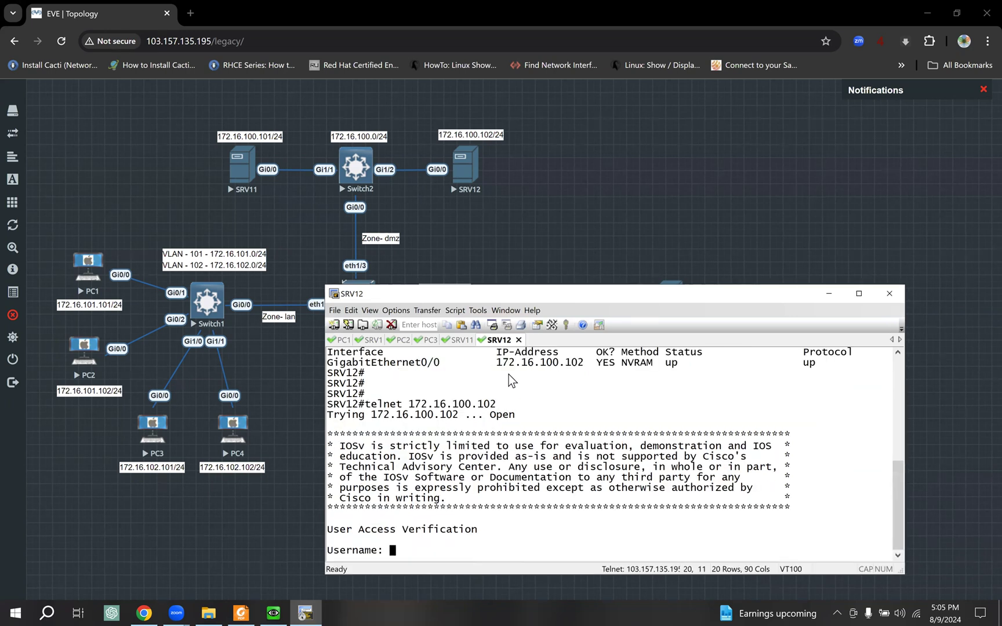
left_click_drag(501, 363, 545, 374)
left_click(571, 399)
type("cisco")
key("Return")
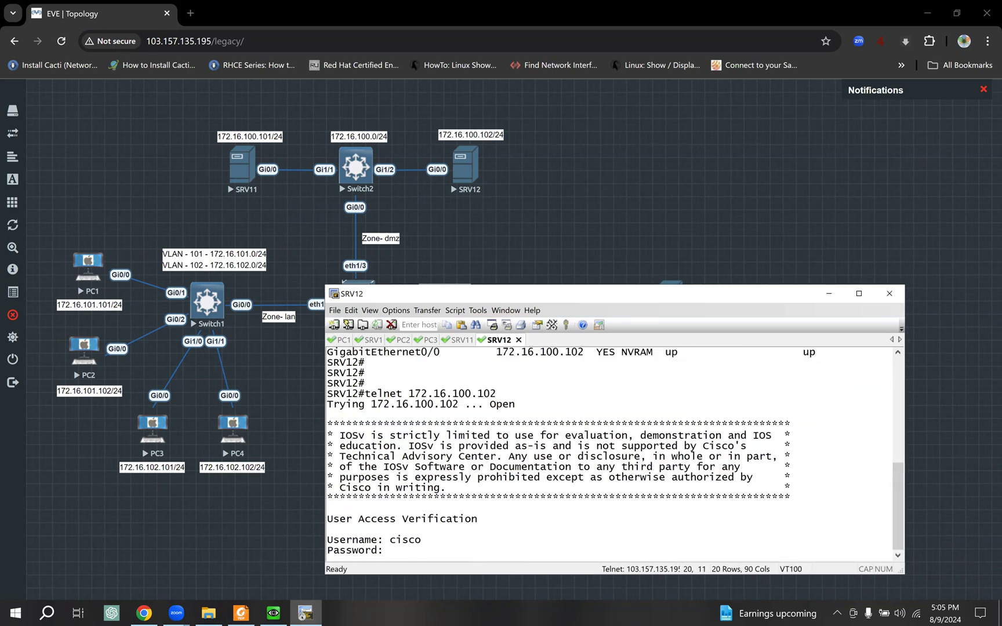
type("cisco")
key("Return")
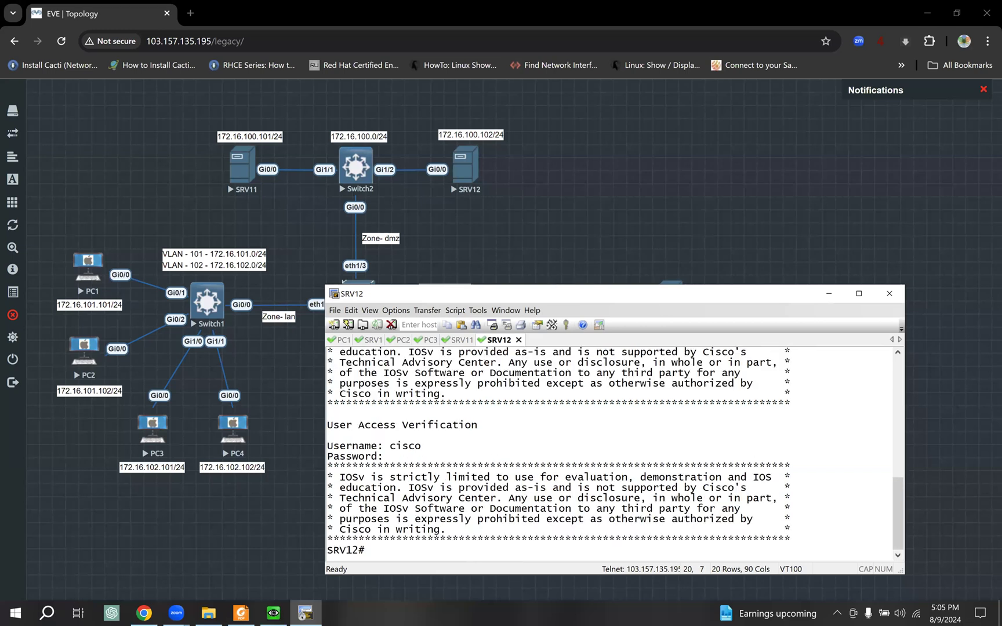
type("exit")
key("Return")
key("Return")
key("Return")
left_click(600, 213)
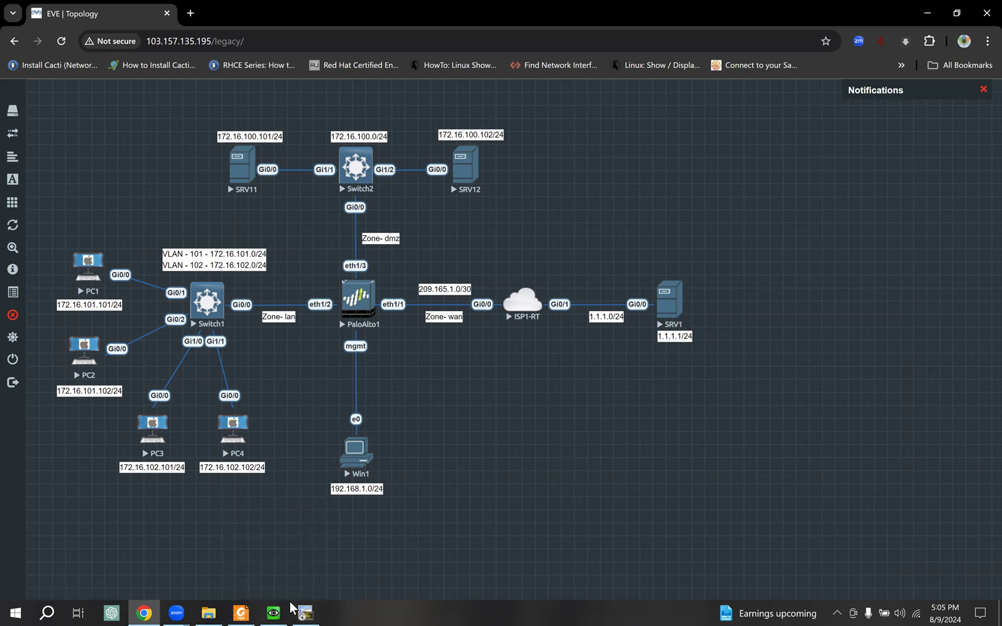
- Open the DST-NAT rule's original packet match: wan zone, ethernet1/1, destination 209.165.1.2/32
left_click(274, 609)
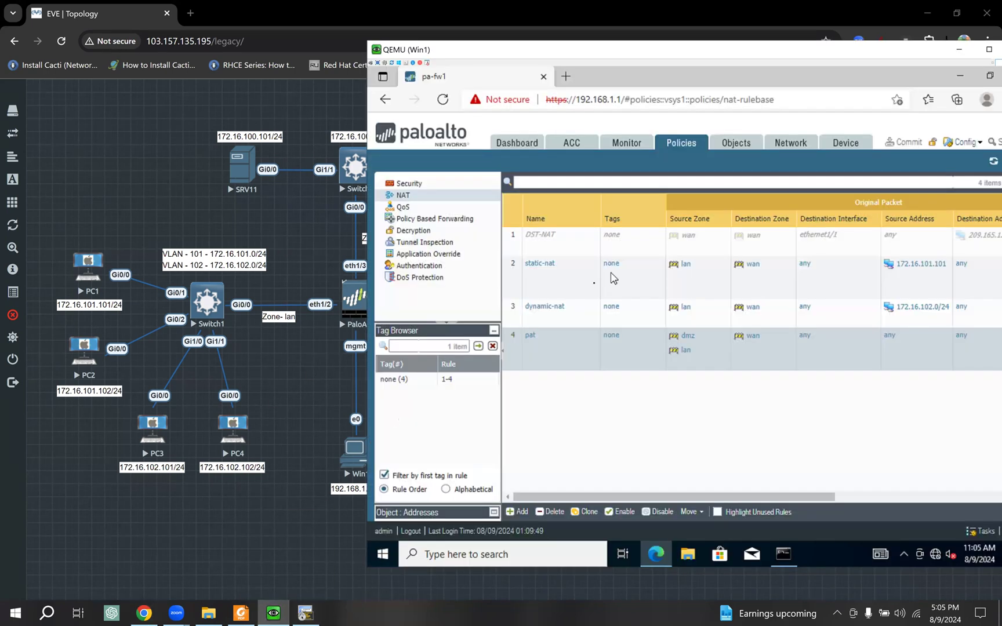
left_click(576, 249)
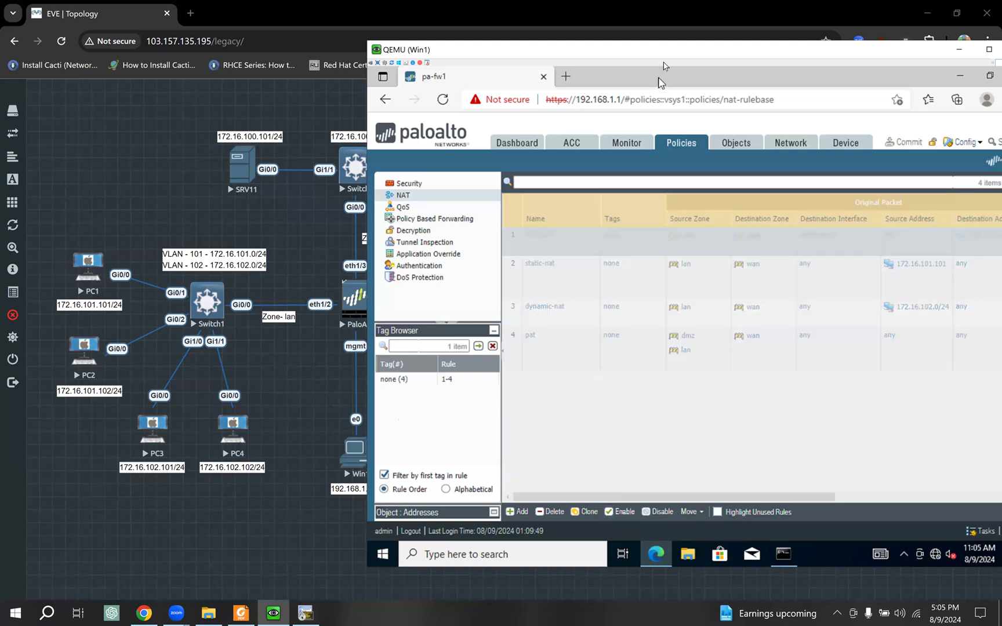
left_click_drag(655, 53, 590, 53)
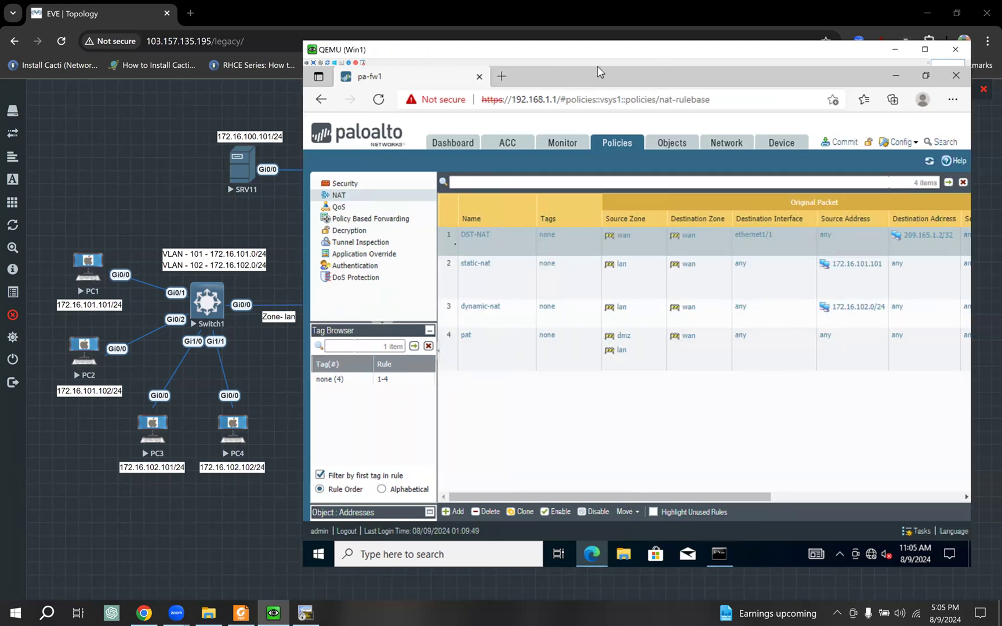
left_click(473, 236)
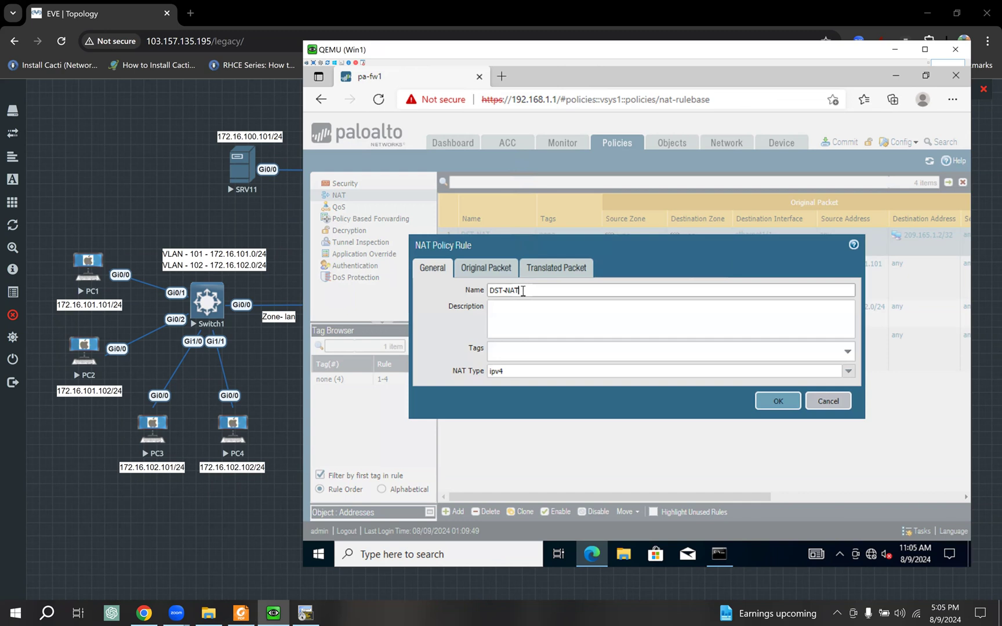
triple_click(487, 295)
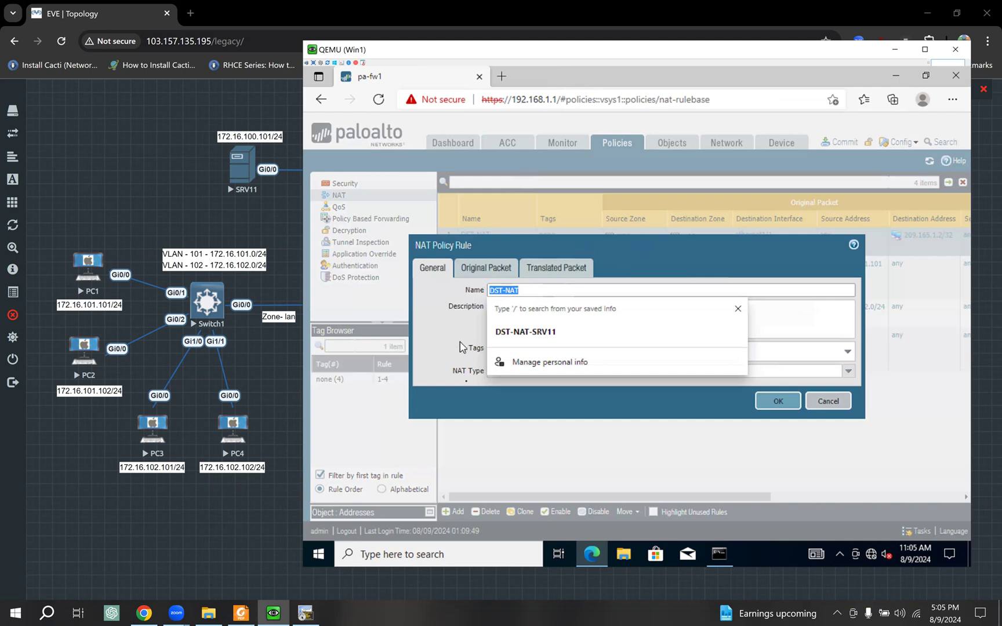
left_click(494, 276)
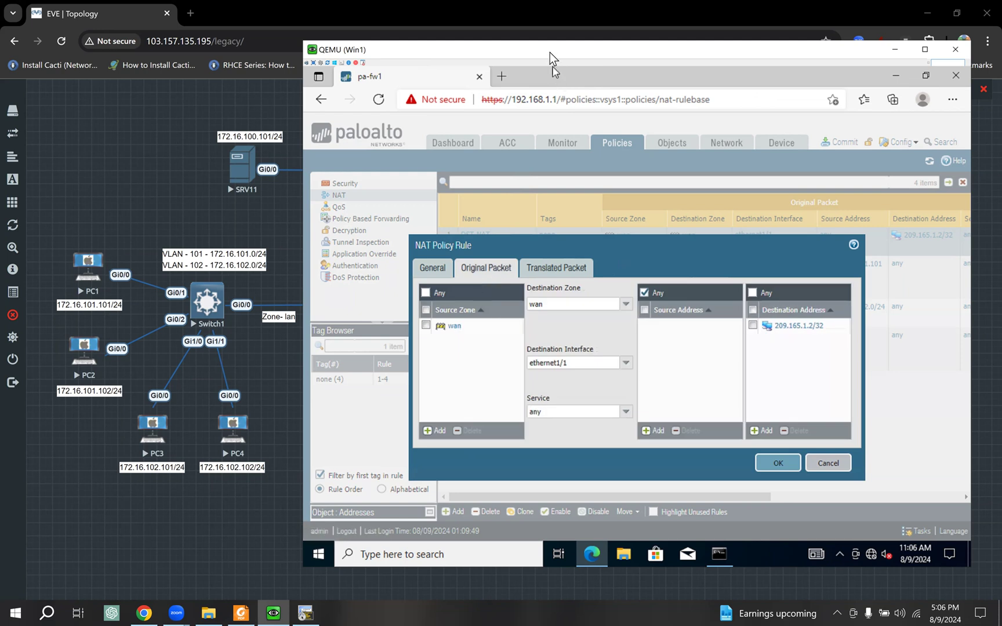
left_click_drag(550, 52, 773, 65)
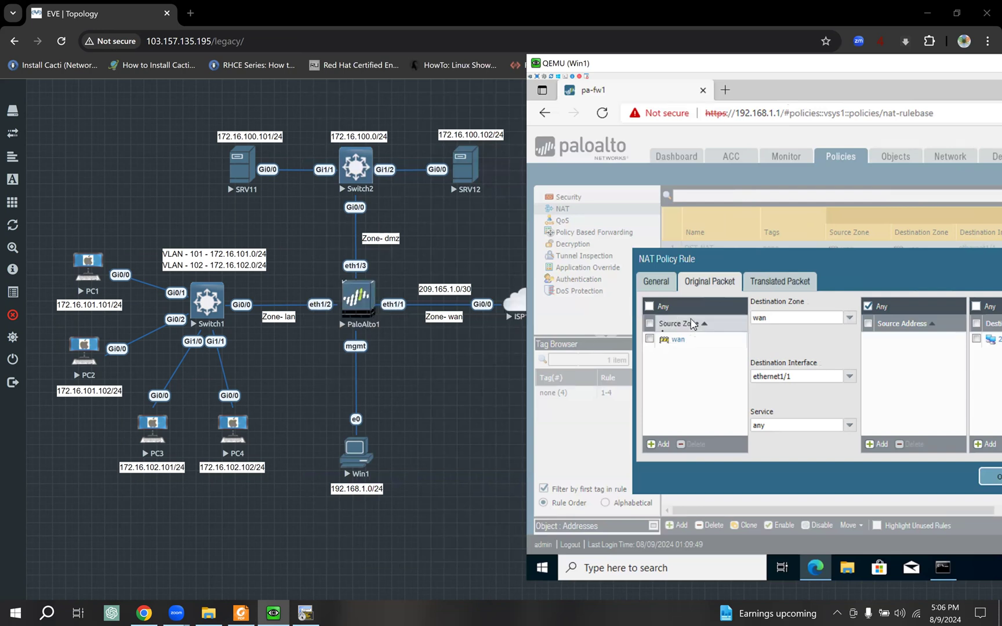
left_click(481, 364)
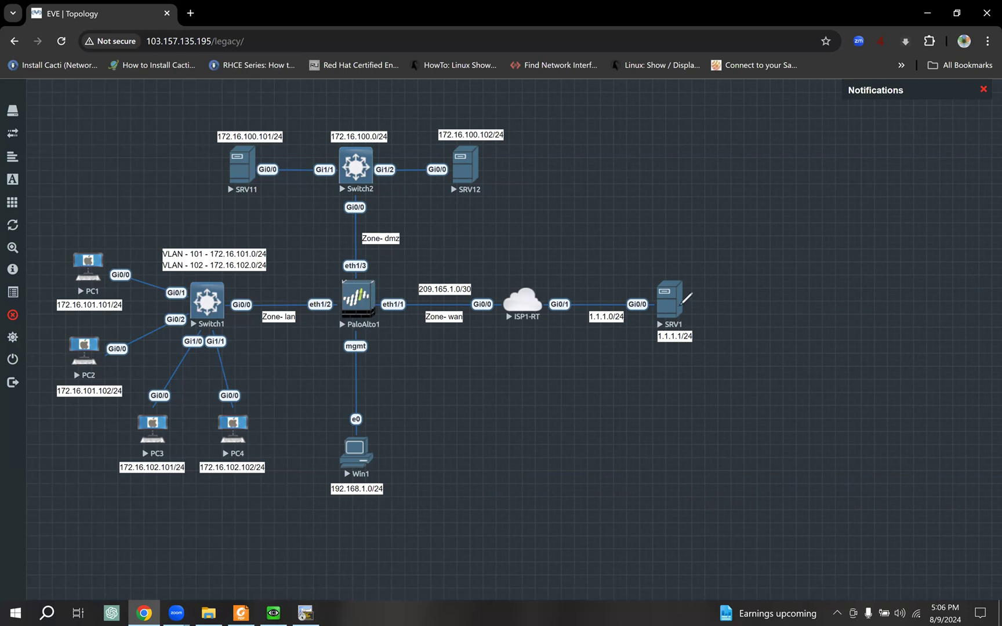
- Mark the SRV1-to-eth1/1 path in red and show DST-NAT's translation to 172.16.100.101/32 port 22
mouse_move(682, 302)
left_mouse_down()
mouse_move(386, 305)
mouse_move(417, 336)
mouse_move(422, 306)
left_mouse_up()
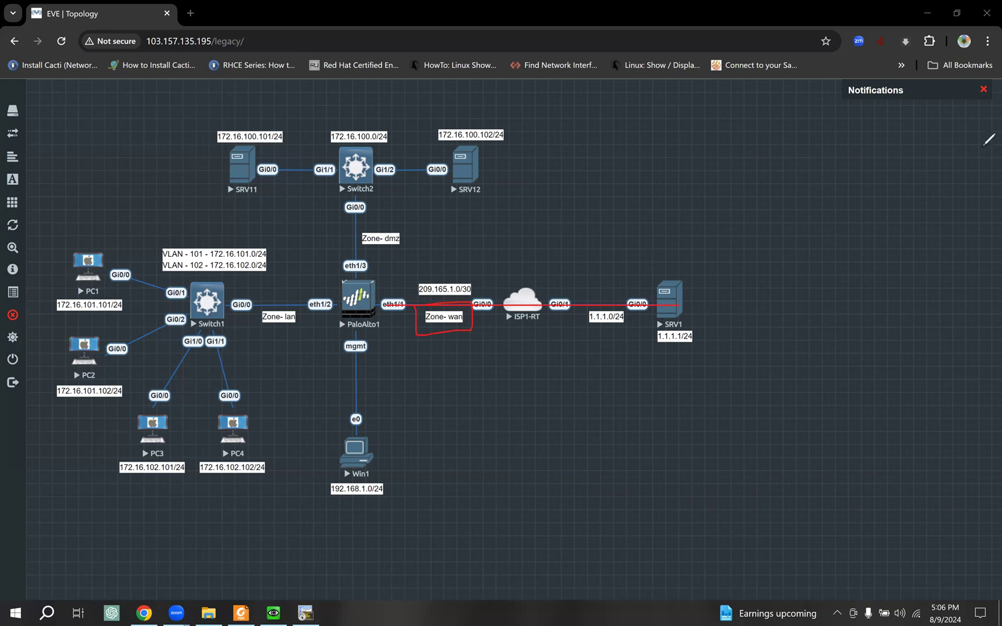
left_click(282, 613)
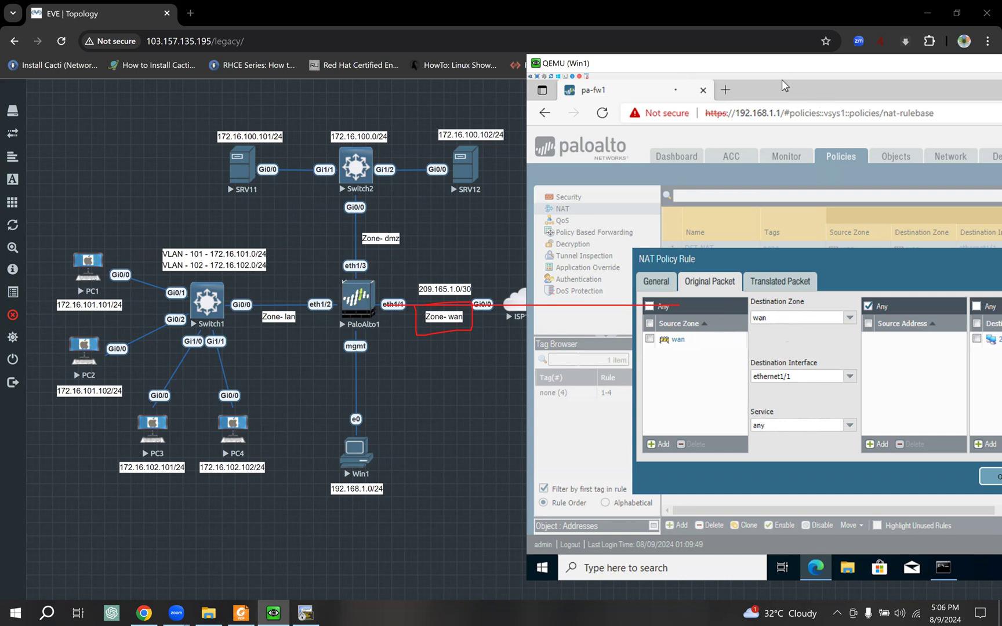
left_click_drag(781, 66, 681, 70)
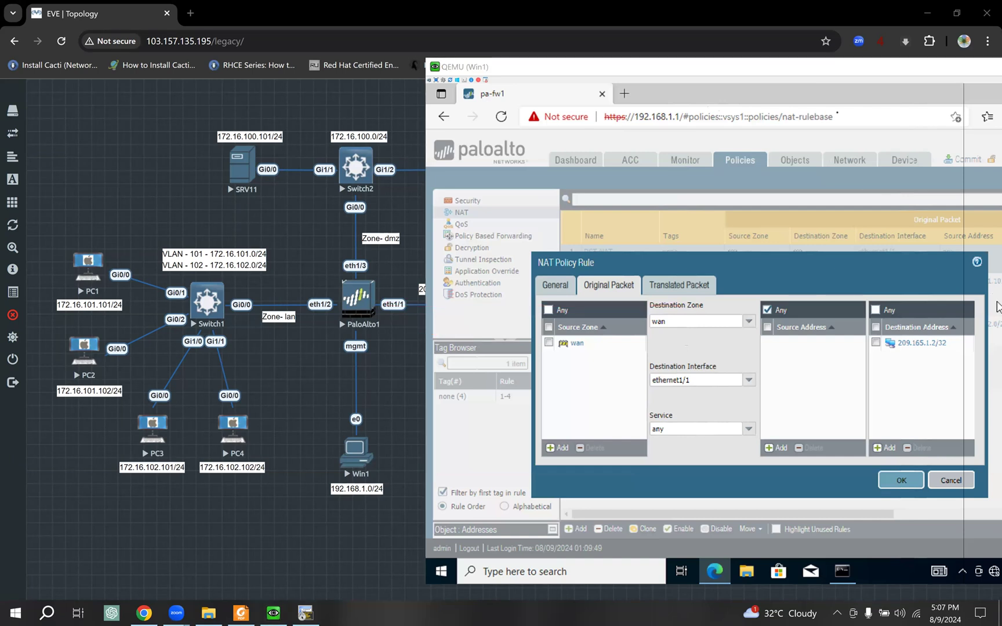
left_click_drag(776, 73, 730, 73)
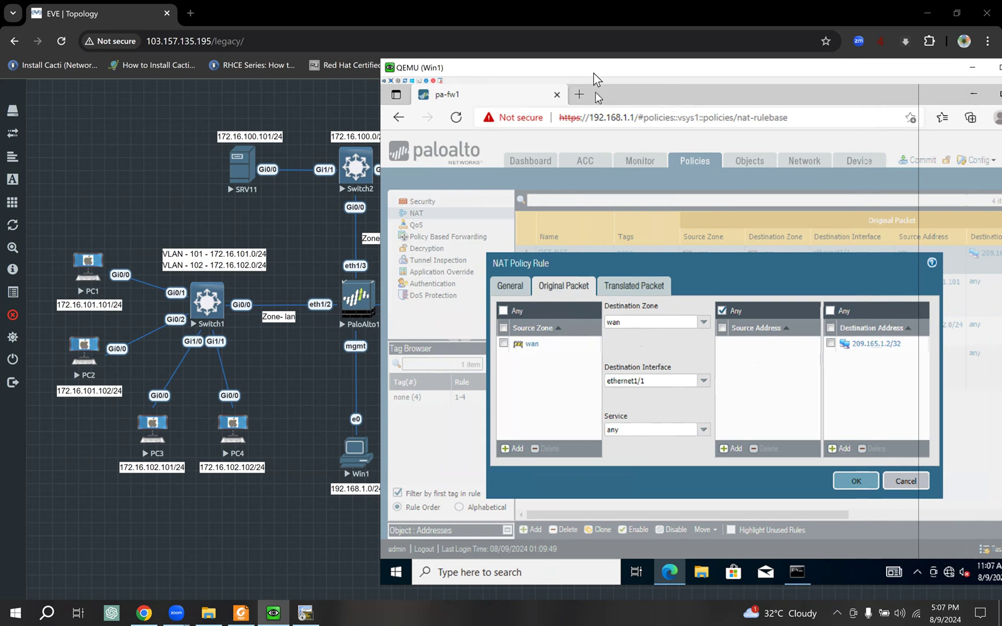
left_click_drag(593, 73, 712, 73)
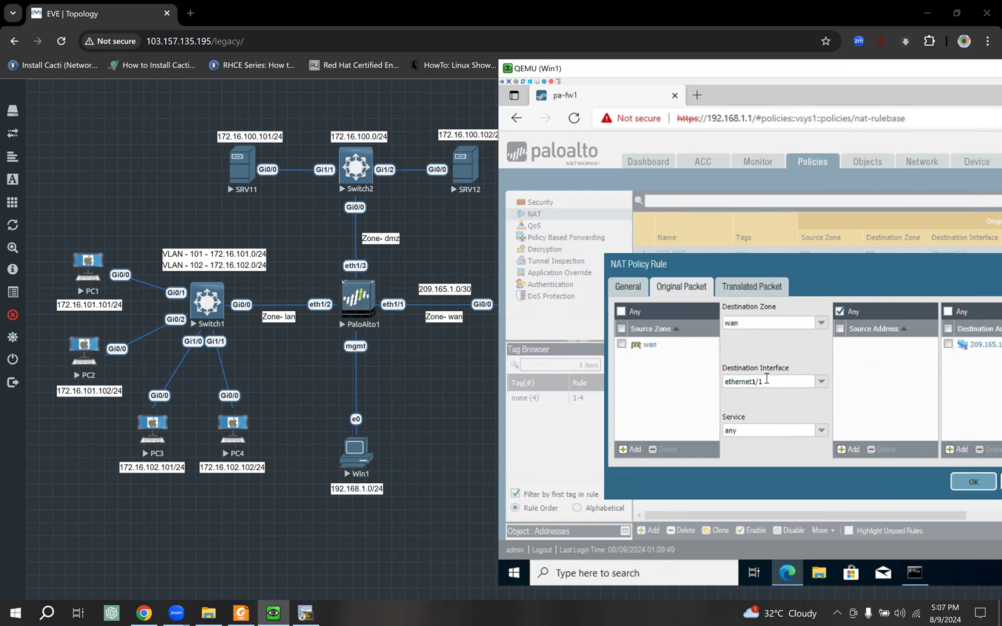
left_click_drag(824, 75, 689, 74)
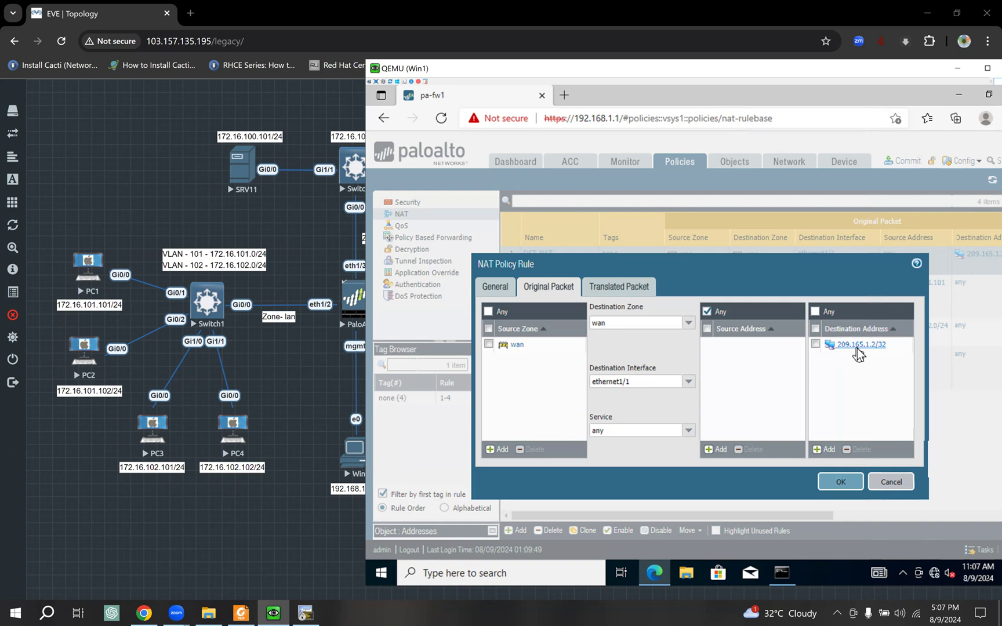
left_click(604, 286)
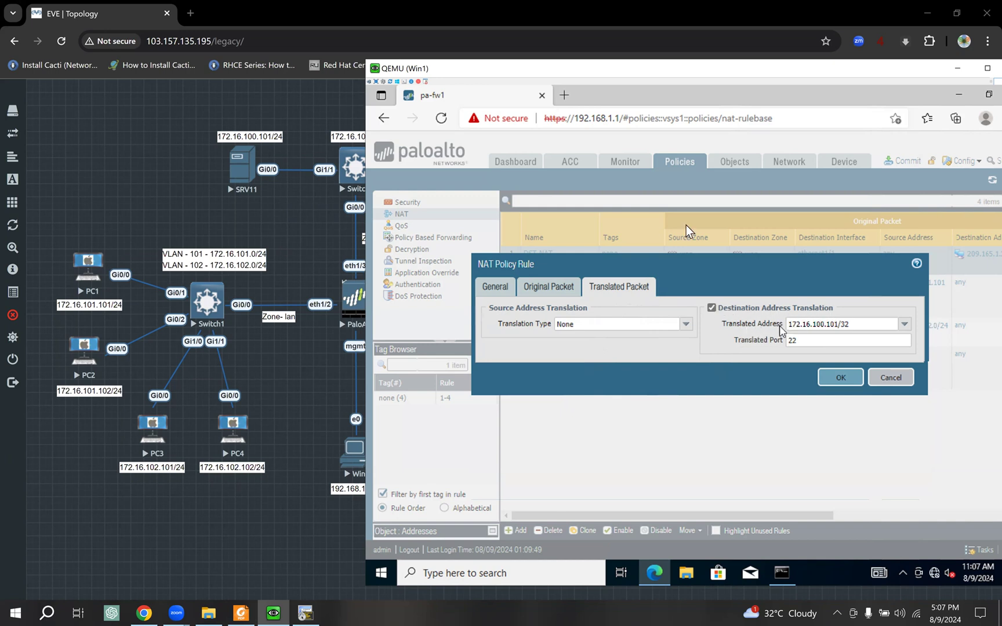
- Change the DST-NAT translated address to 172.16.100.102/32 and save the rule
left_click_drag(605, 72, 684, 75)
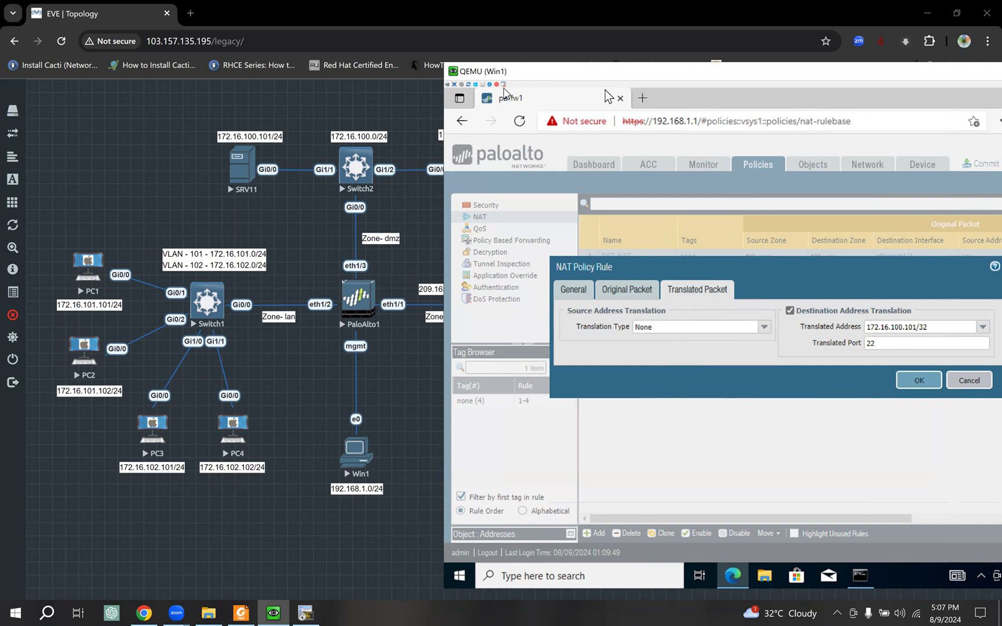
left_click_drag(606, 72, 716, 76)
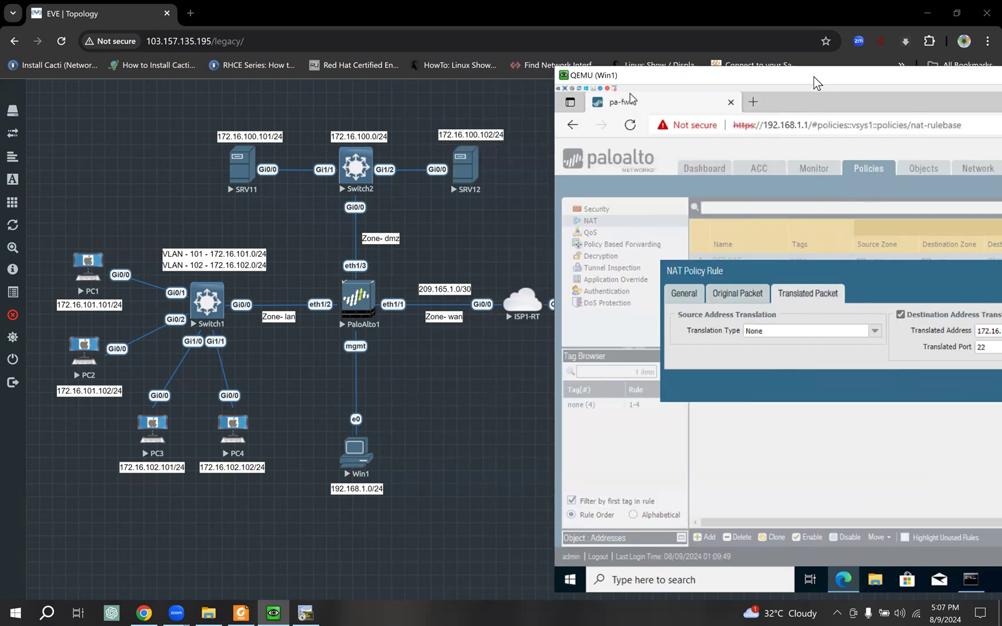
left_click_drag(814, 76, 625, 77)
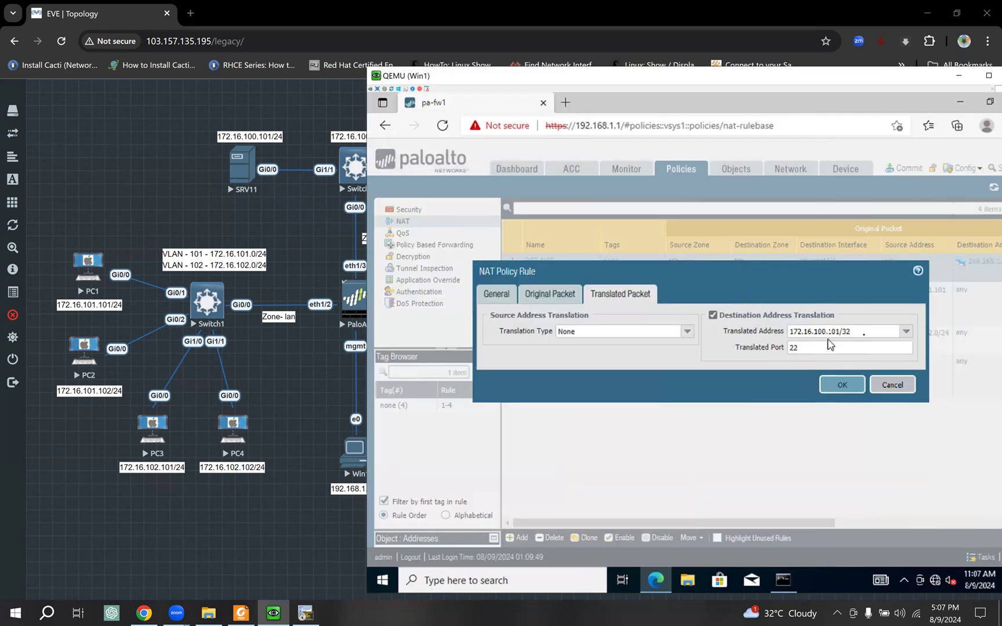
triple_click(864, 334)
left_click(864, 333)
key("BackSpace")
type("2")
left_click(756, 357)
left_click(822, 346)
left_click(676, 387)
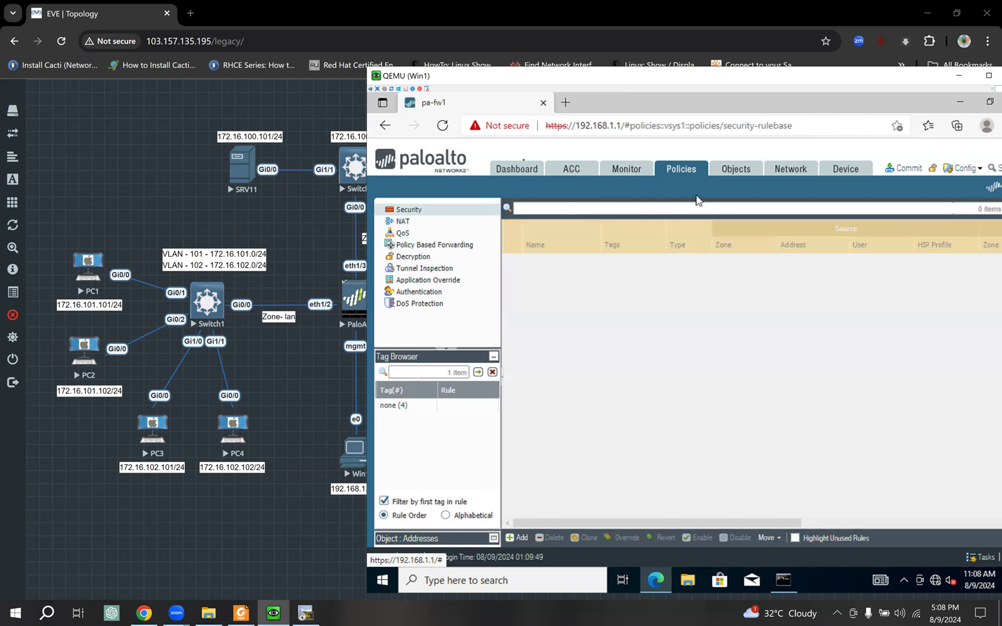
- Review the wan-dmz rule's source, destination (dmz, 209.165.1.2/32) and application (Any) settings
left_click_drag(517, 76, 702, 103)
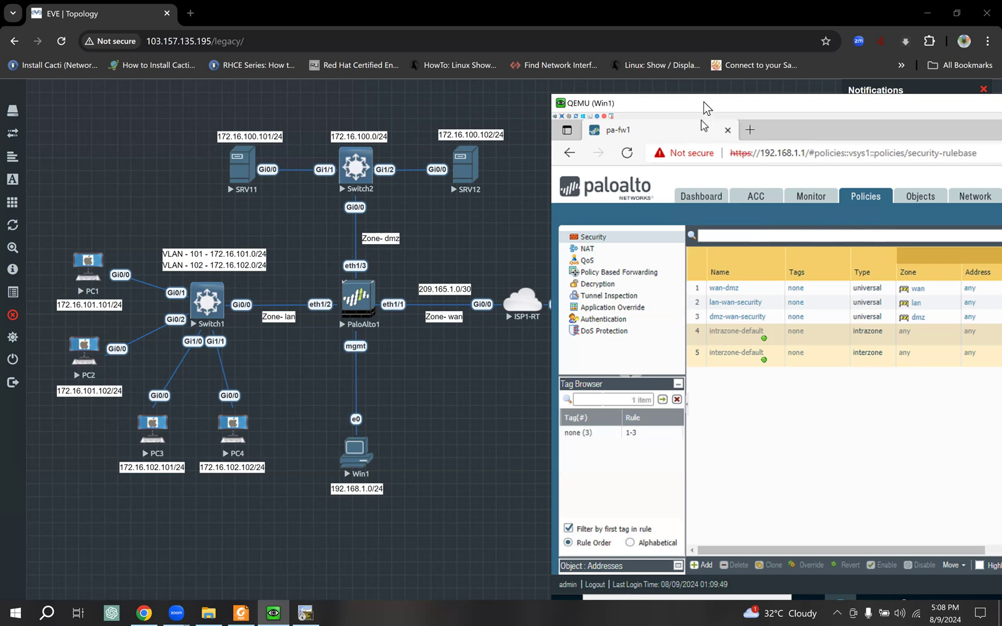
left_click_drag(704, 102, 477, 90)
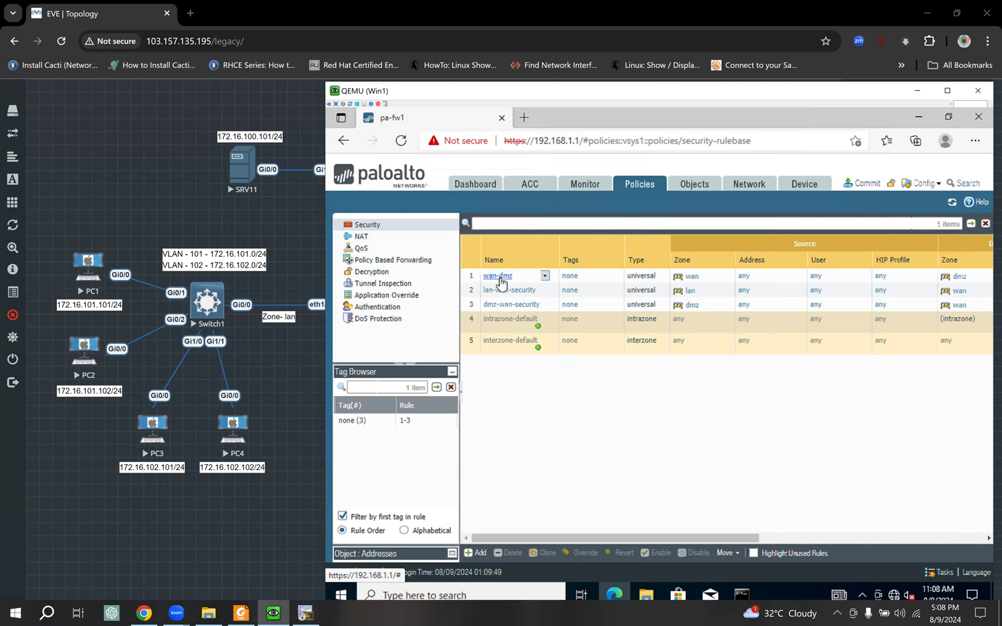
left_click(499, 277)
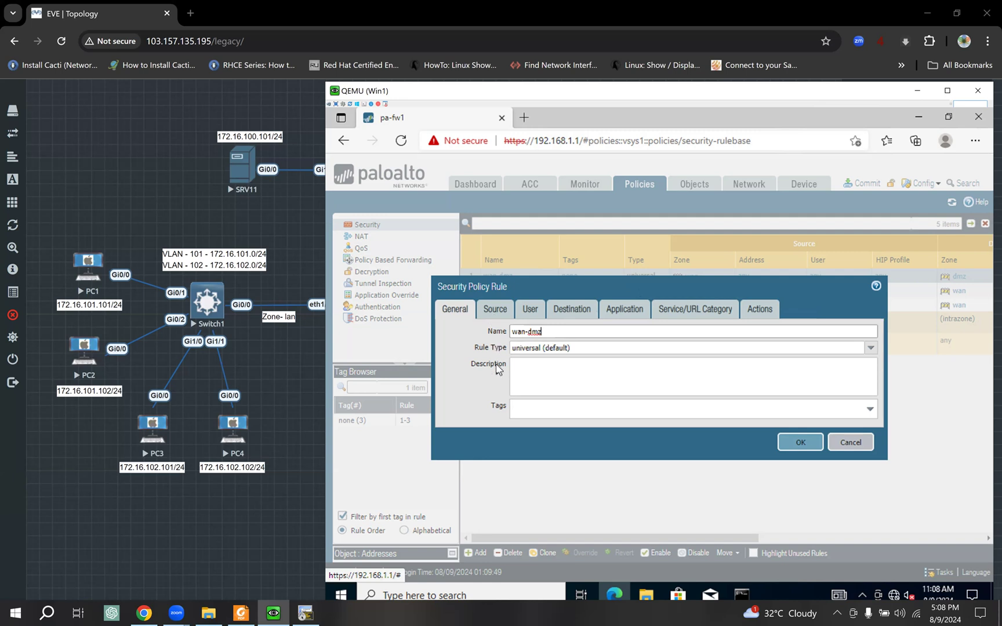
left_click(495, 309)
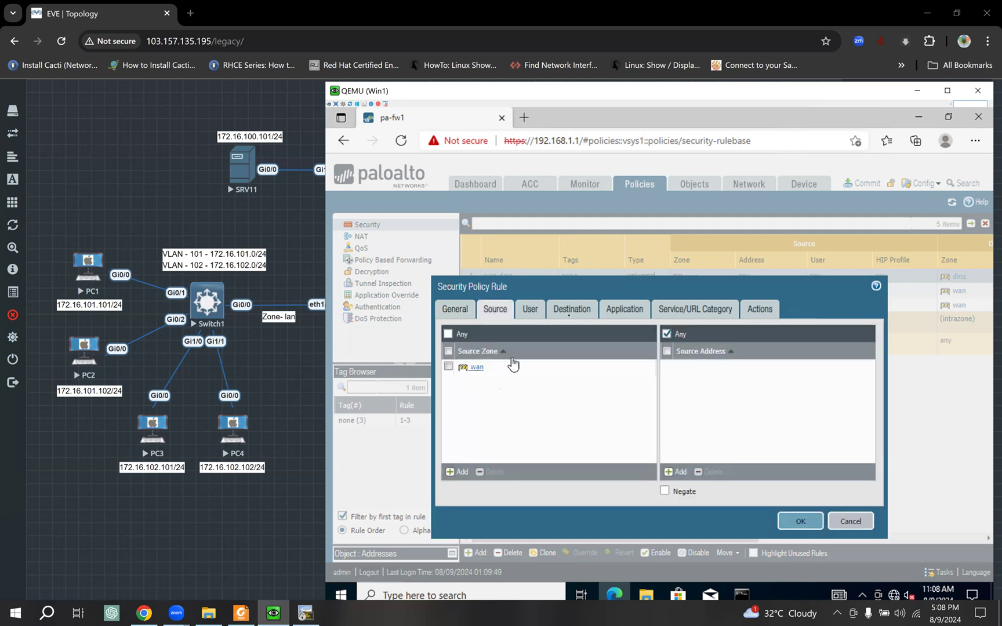
left_click(569, 310)
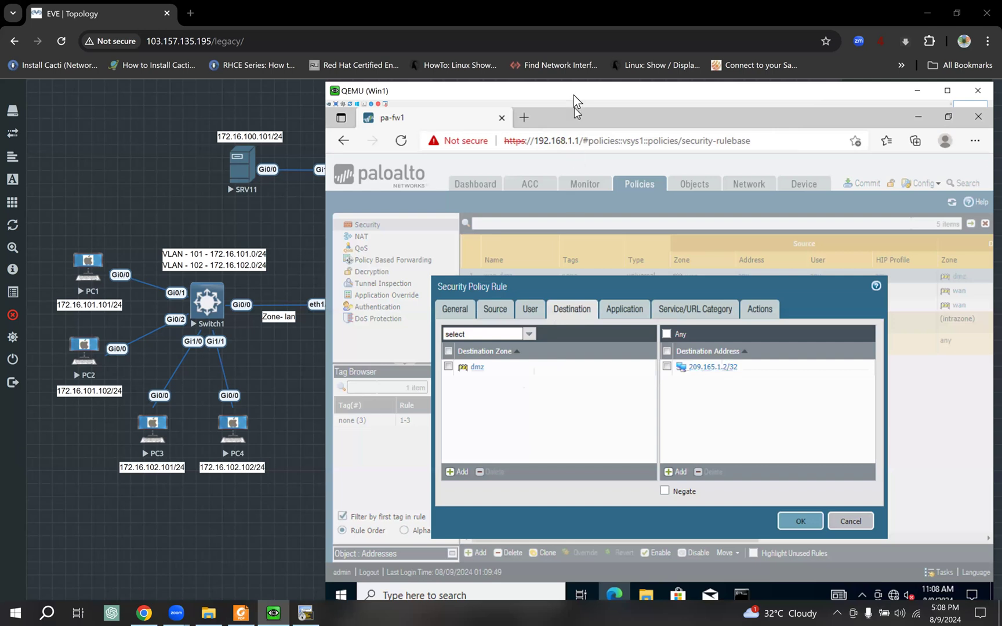
left_click_drag(574, 94, 726, 129)
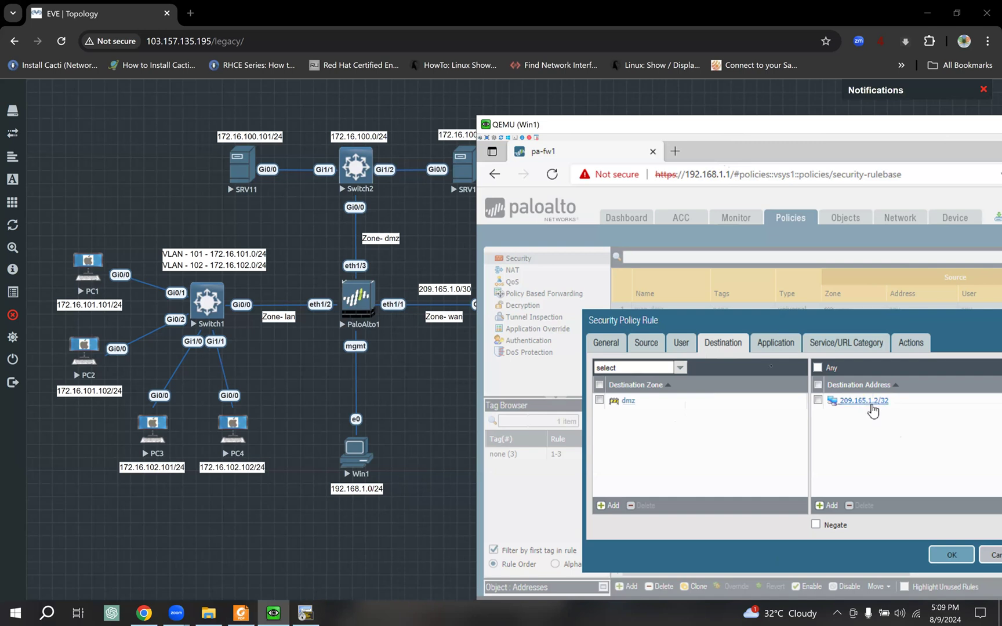
left_click(773, 346)
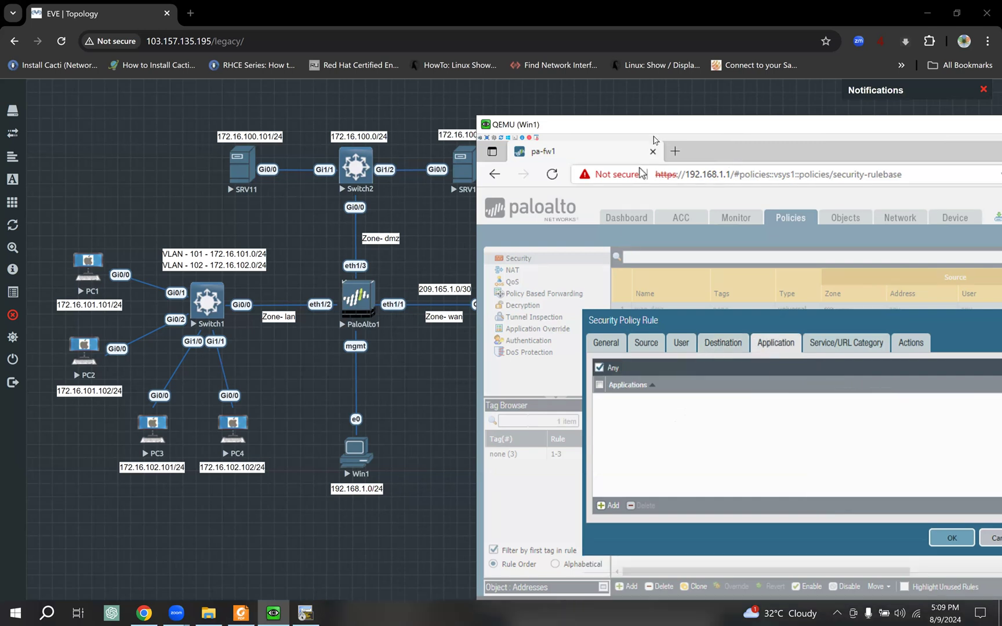
left_click_drag(653, 126, 574, 95)
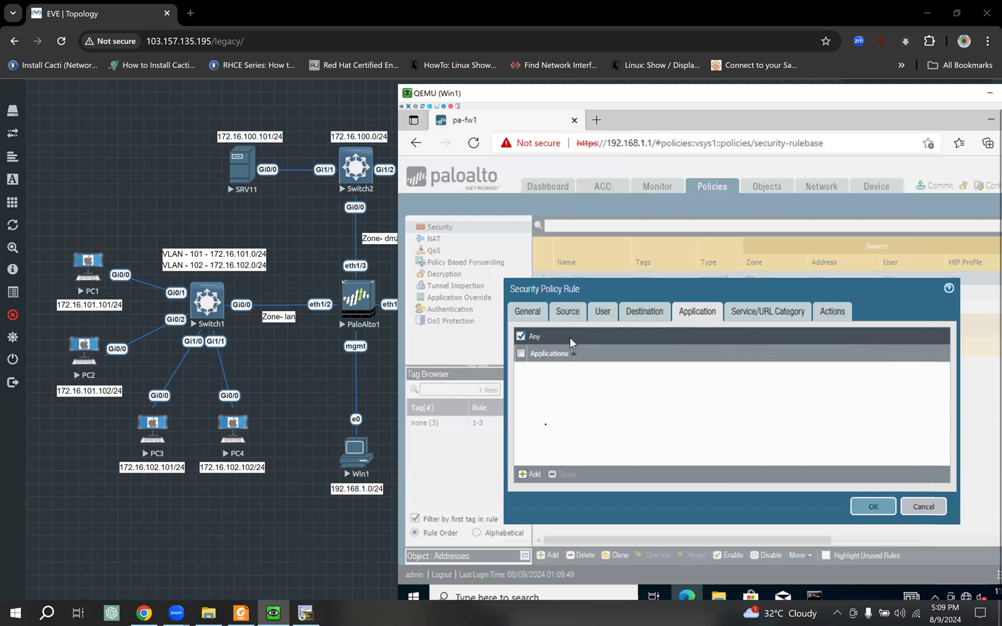
- Restrict the wan-dmz rule to the telnet application with action Allow and save it
left_click(531, 476)
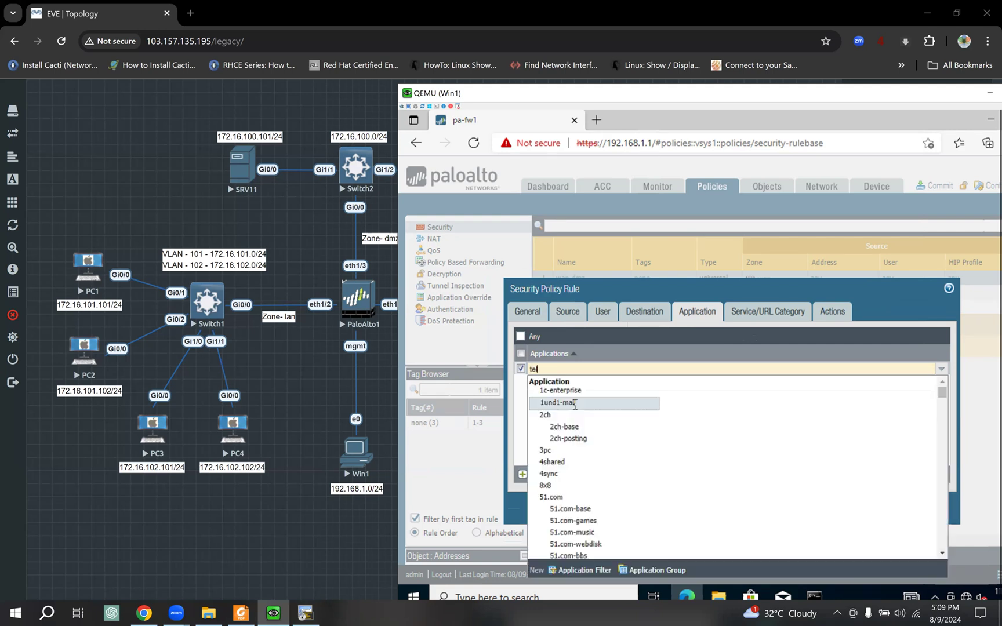
type("tel")
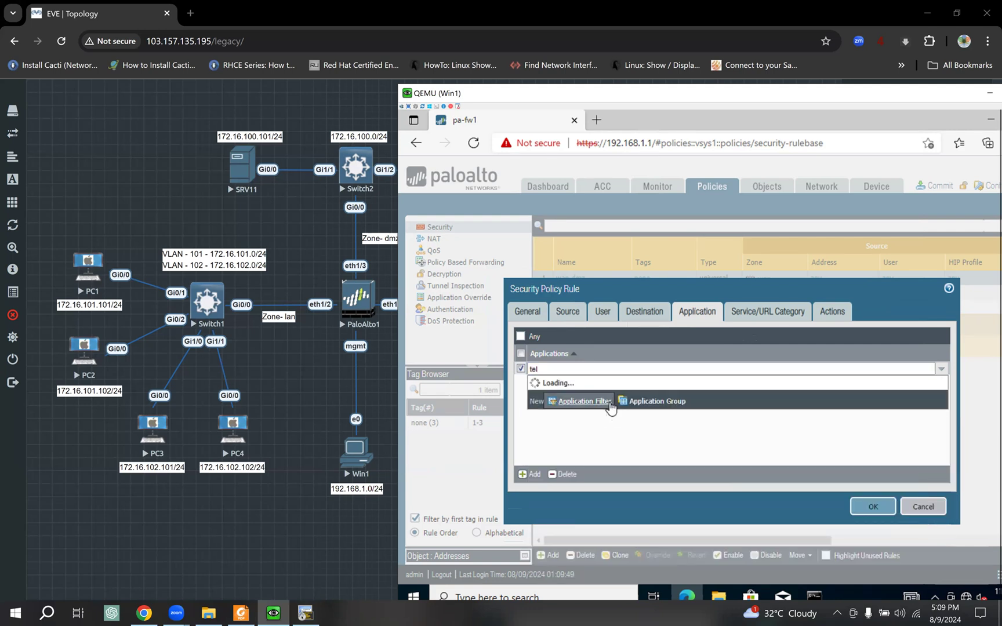
type("ne")
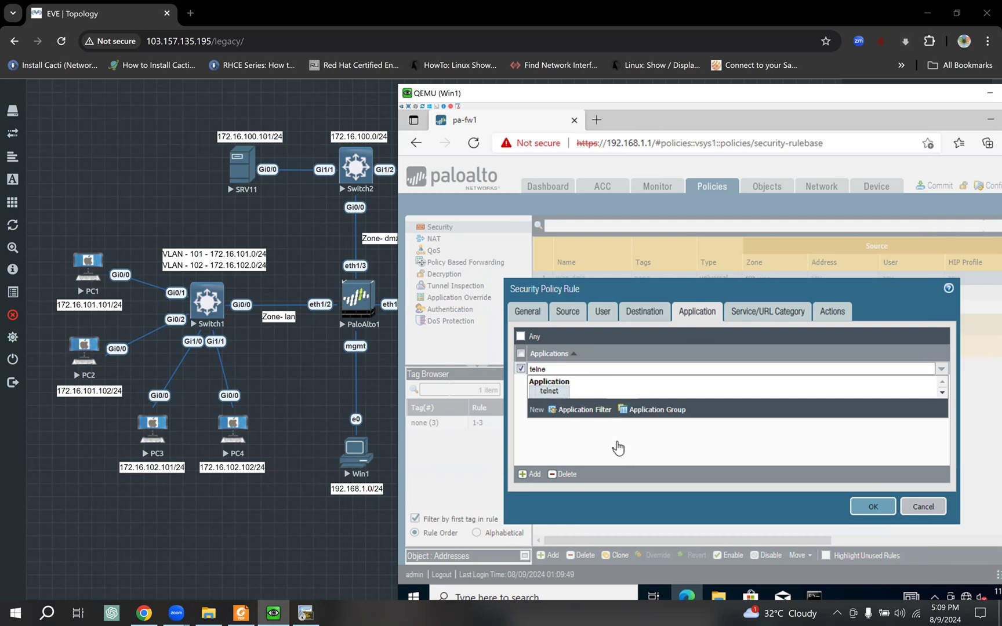
key("Return")
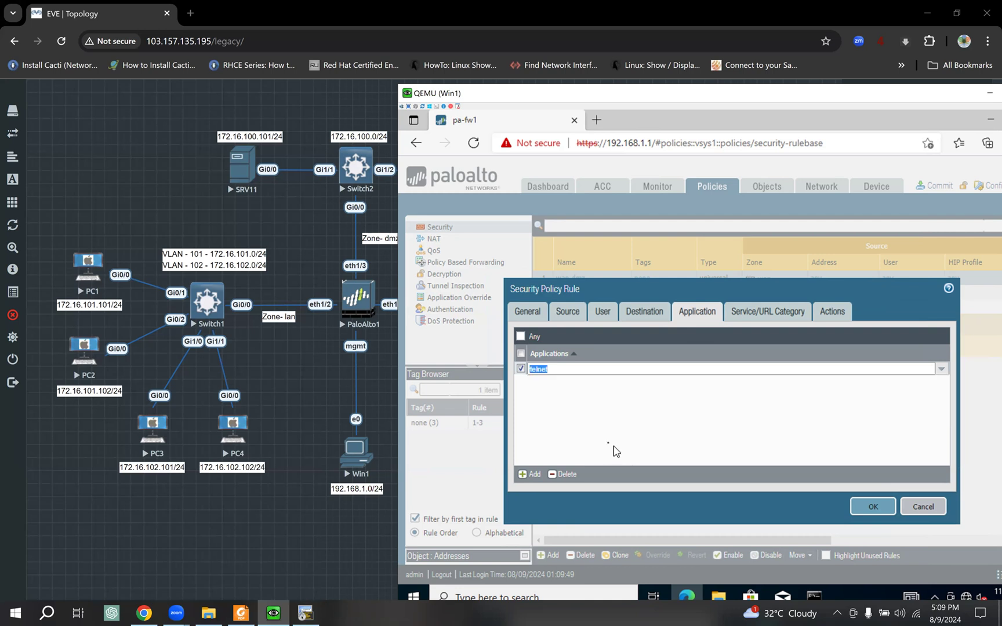
left_click(568, 427)
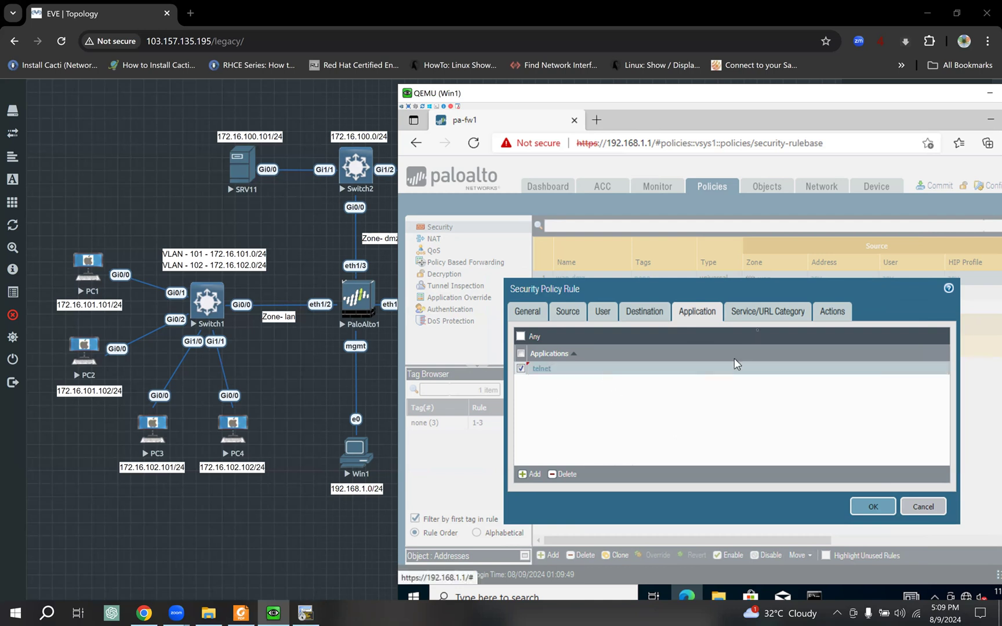
left_click(757, 318)
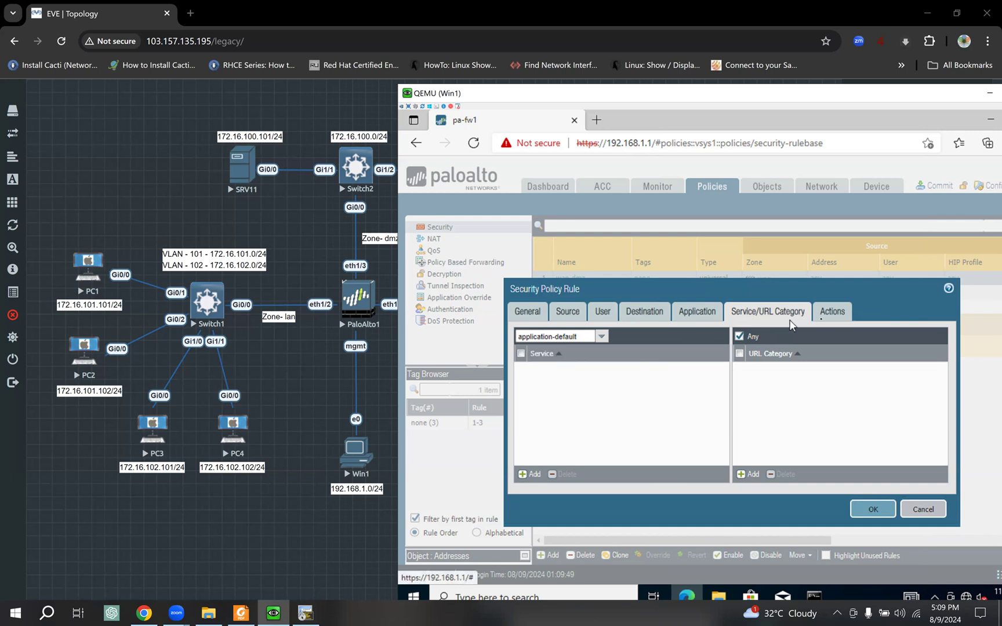
left_click(830, 322)
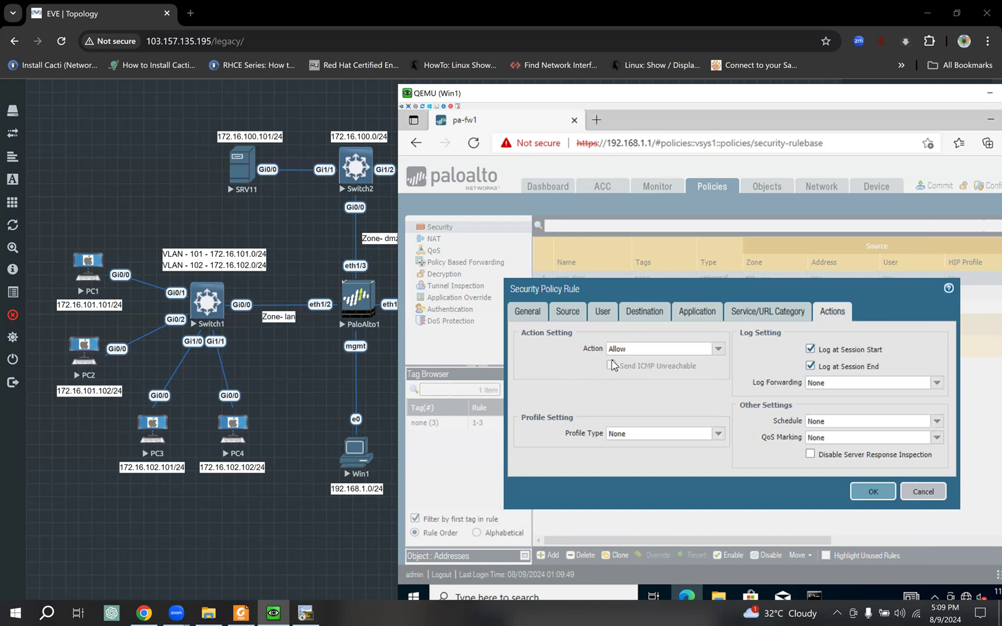
left_click(872, 492)
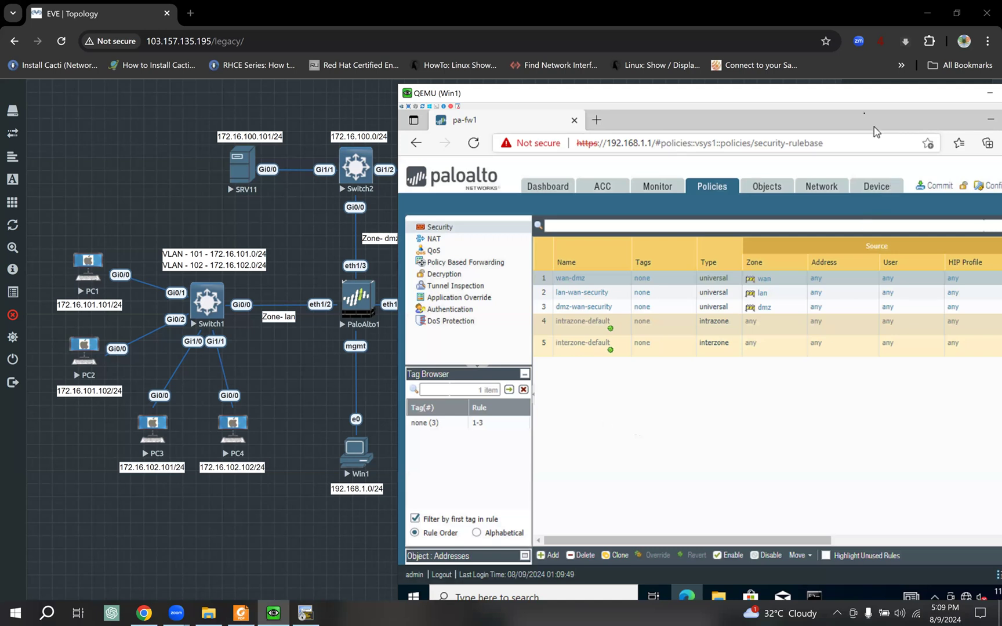
left_click_drag(710, 95, 617, 91)
- Commit the firewall configuration and bring the SRV12 terminal to the front
left_click(842, 183)
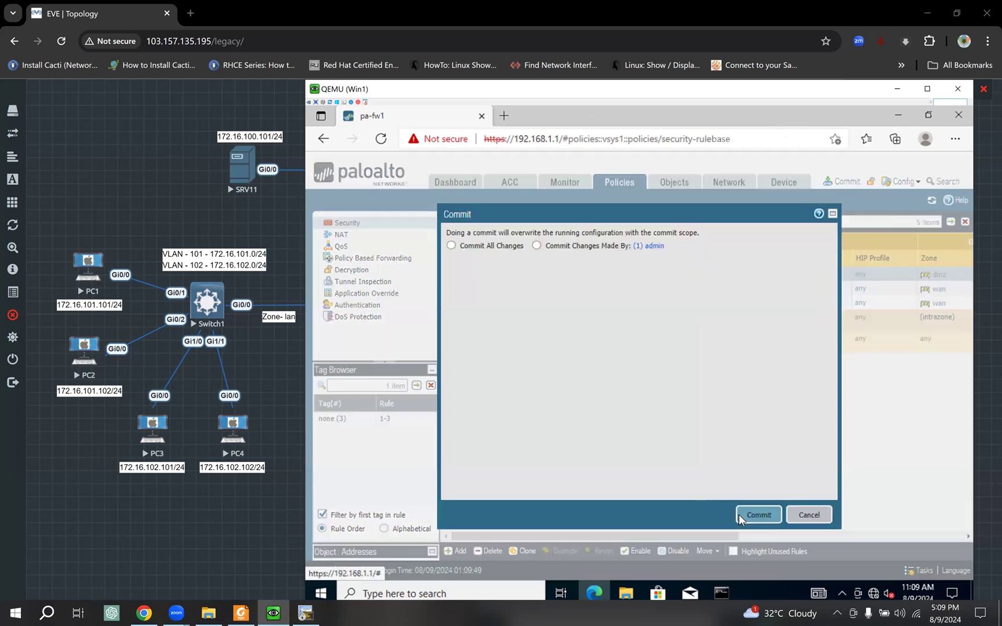
left_click(758, 514)
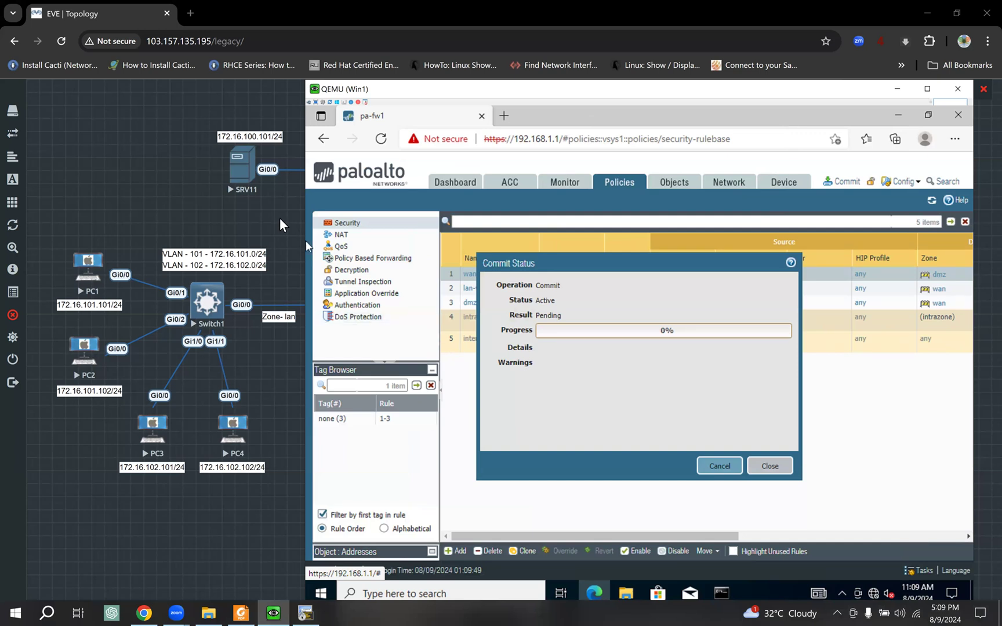
left_click(306, 612)
left_click(311, 608)
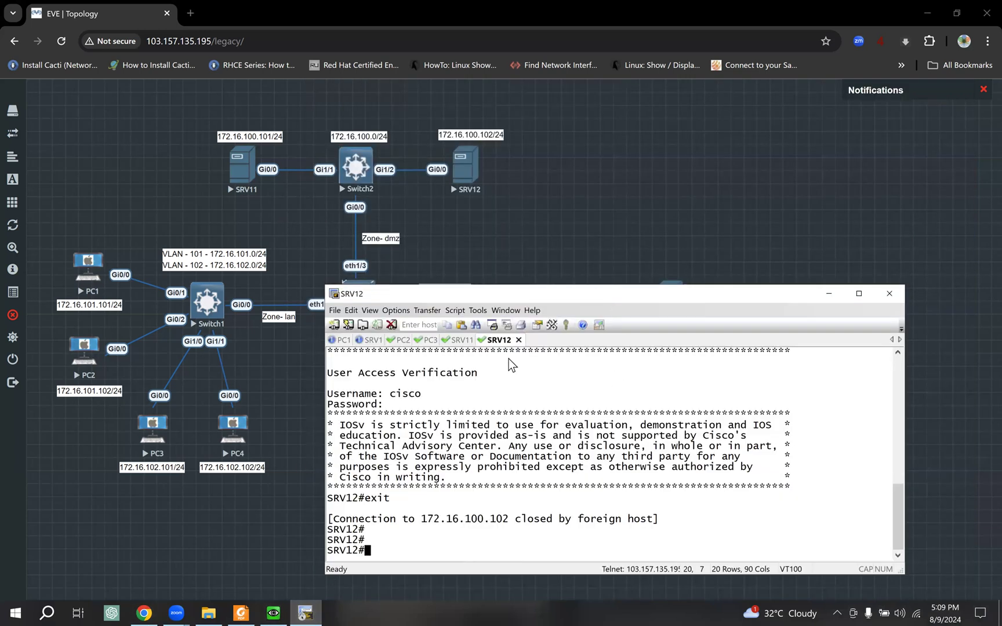
- Enter privileged mode on SRV1 with enable
left_click(372, 340)
left_click_drag(604, 293, 612, 338)
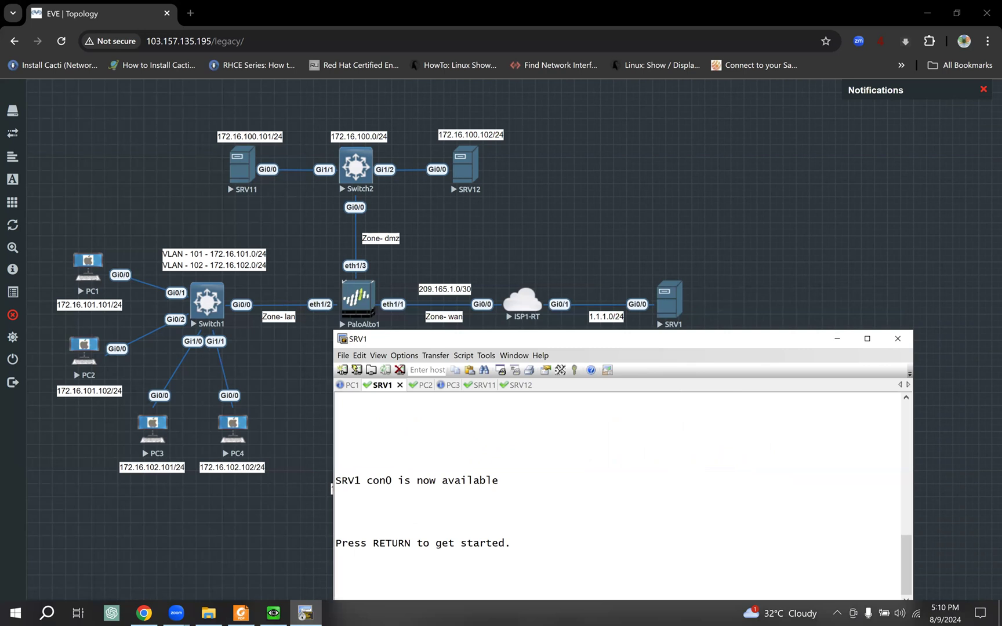
key("Return")
key("Return")
type("ena")
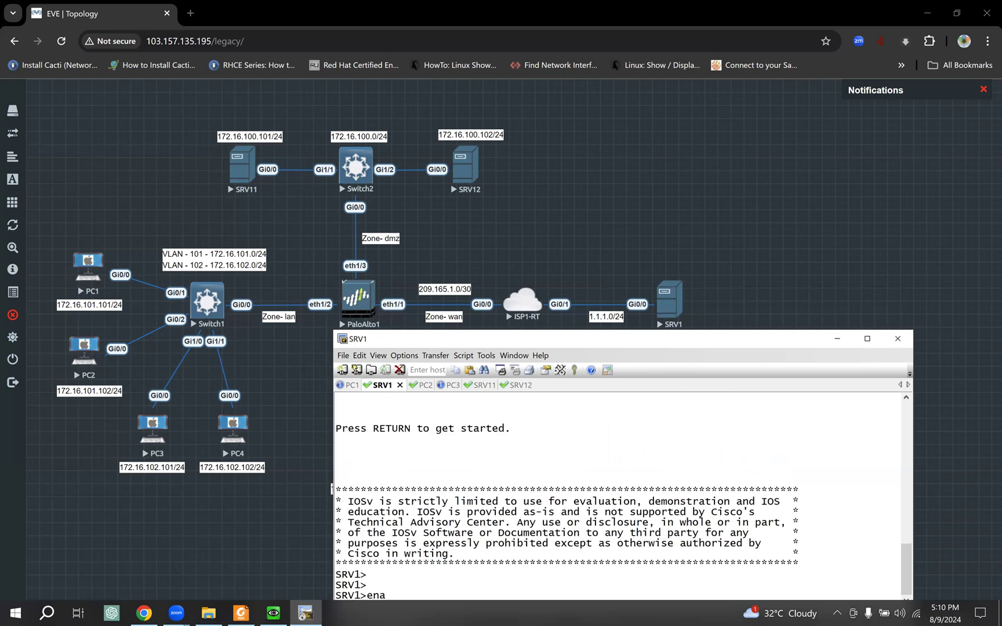
key("Tab")
key("Return")
key("Return")
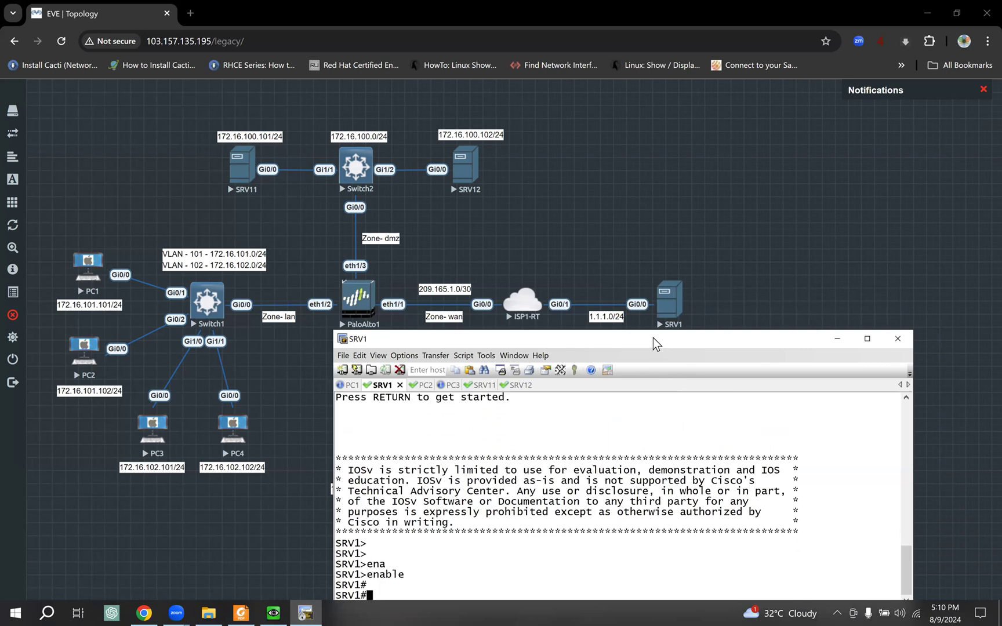
- Type telnet 209.165.1.2 on SRV1 and check that the firewall commit succeeded
left_click_drag(653, 338, 652, 209)
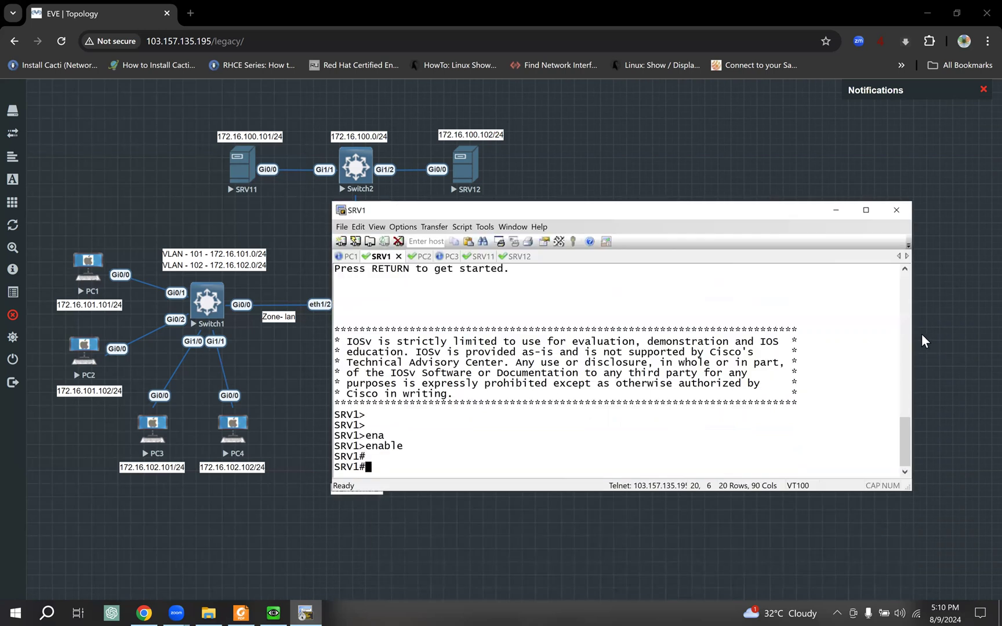
left_click_drag(913, 329, 859, 329)
left_click_drag(603, 209, 718, 214)
type("telnet")
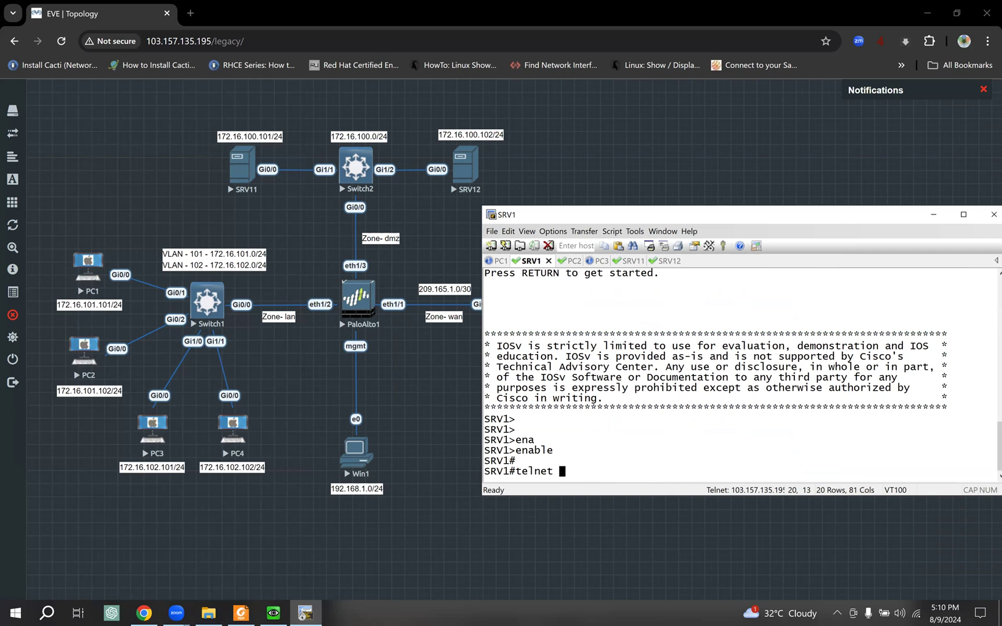
type(" 209.165.1.2")
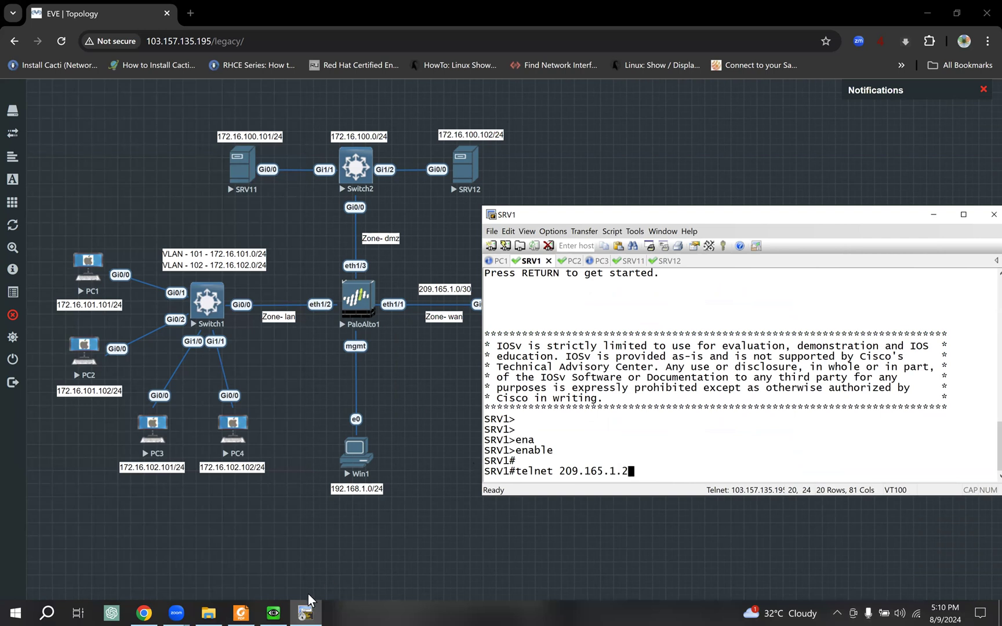
left_click(276, 610)
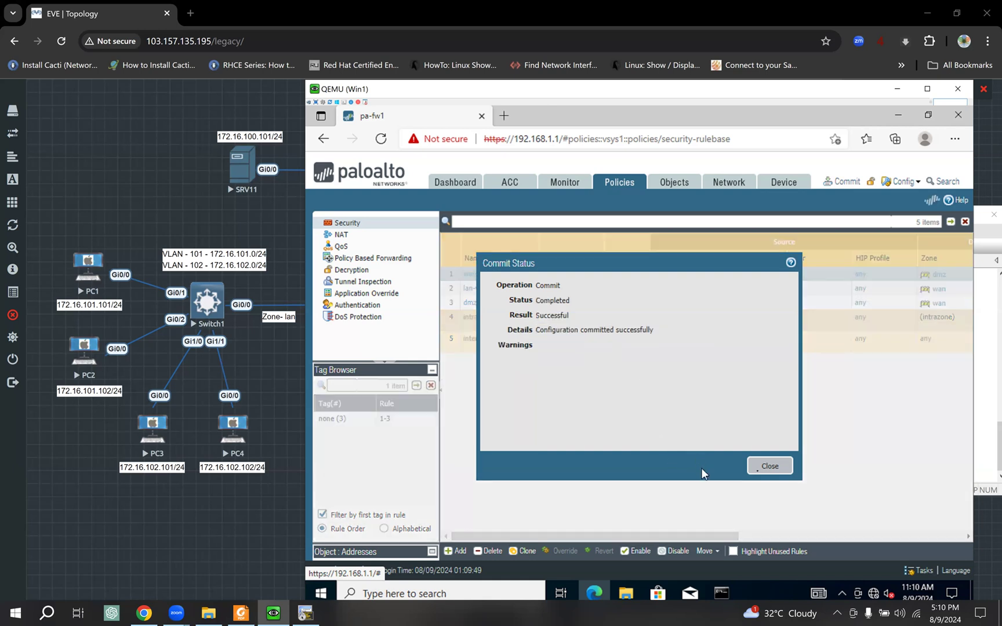
- Dismiss the commit status, then telnet from SRV1 to 209.165.1.2 and log in with the lab username and password
left_click(770, 466)
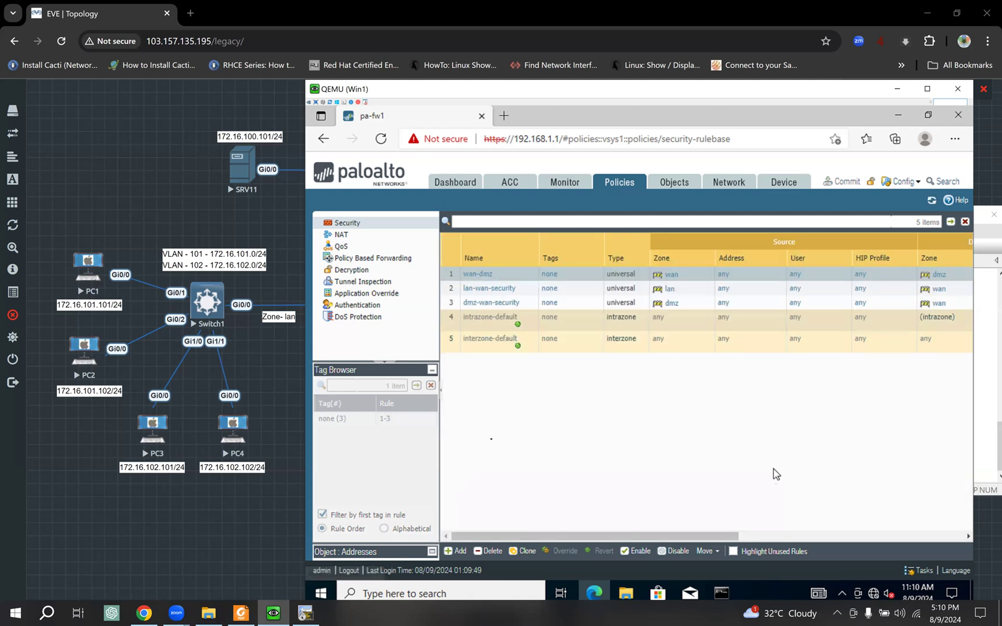
left_click(300, 493)
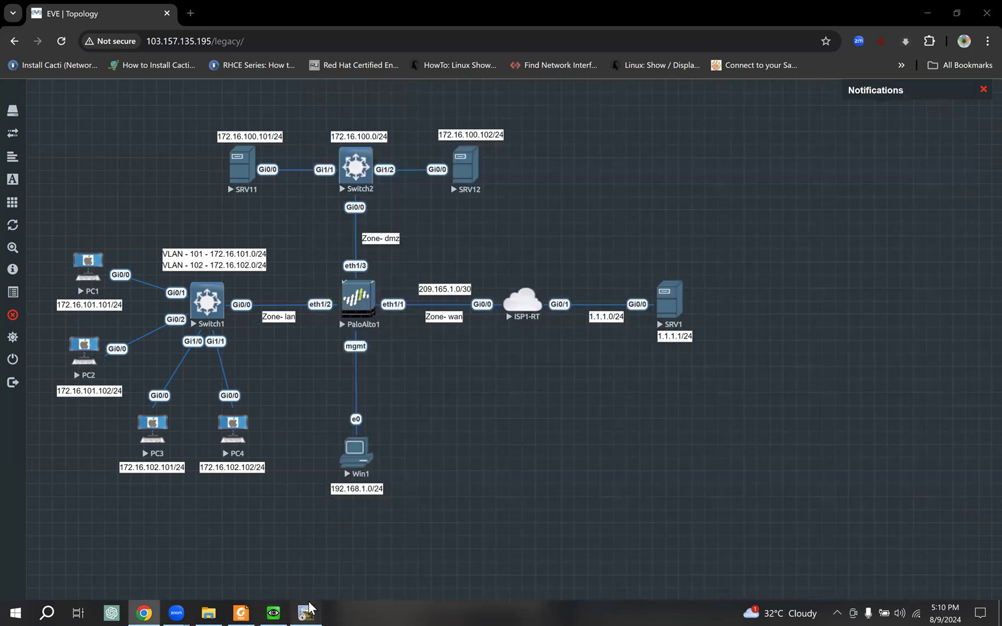
left_click(306, 613)
key("Return")
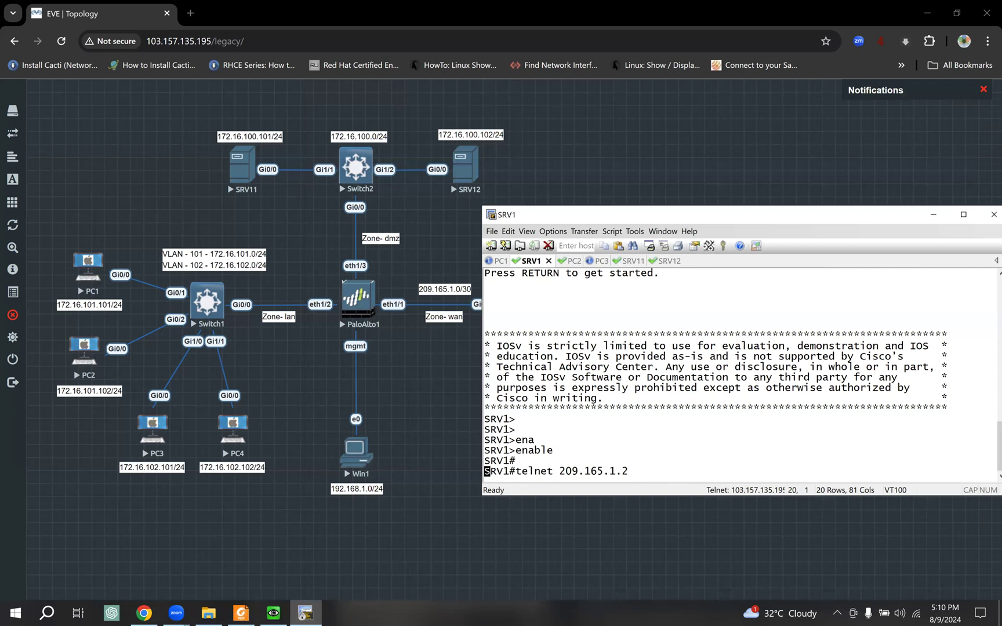
type("cisco")
key("Return")
type("cisco")
key("Return")
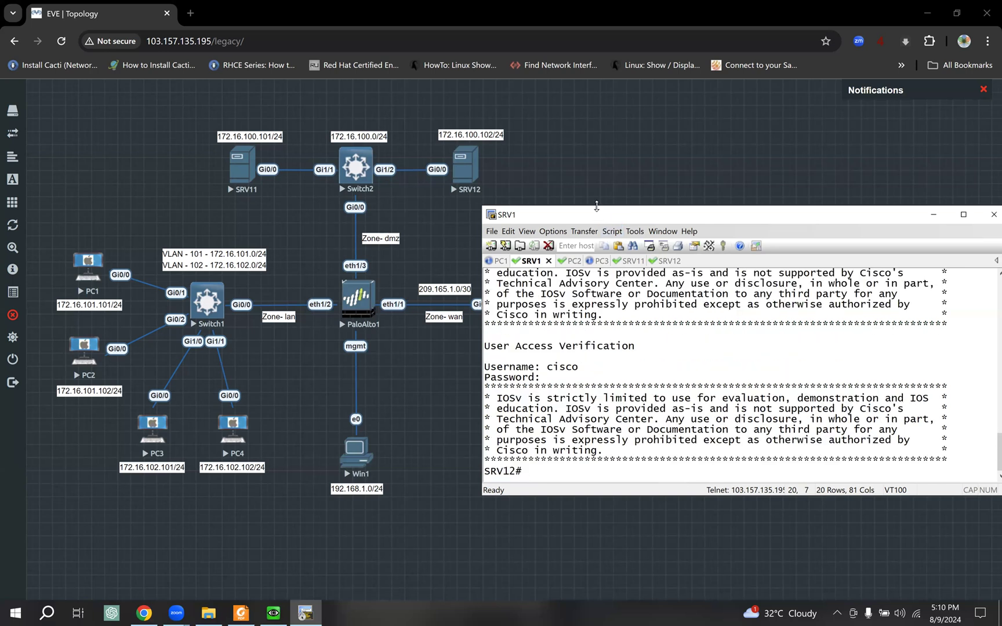
- Enlarge and reposition the SRV1 terminal, highlighting the SRV12 prompt, then bring up the PCNSA study guide
left_click_drag(589, 172, 589, 156)
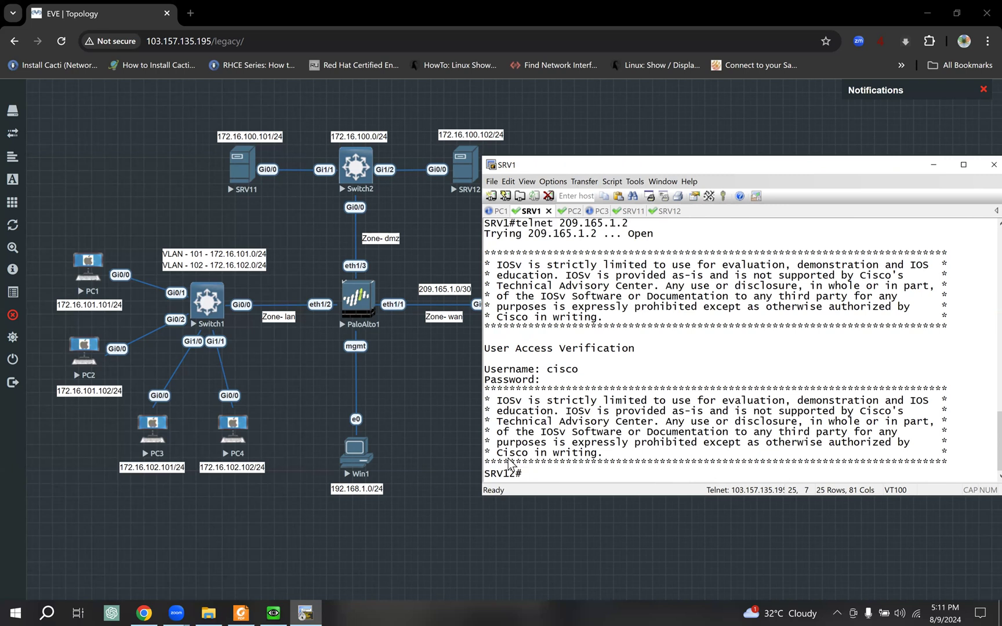
left_click_drag(491, 473, 515, 476)
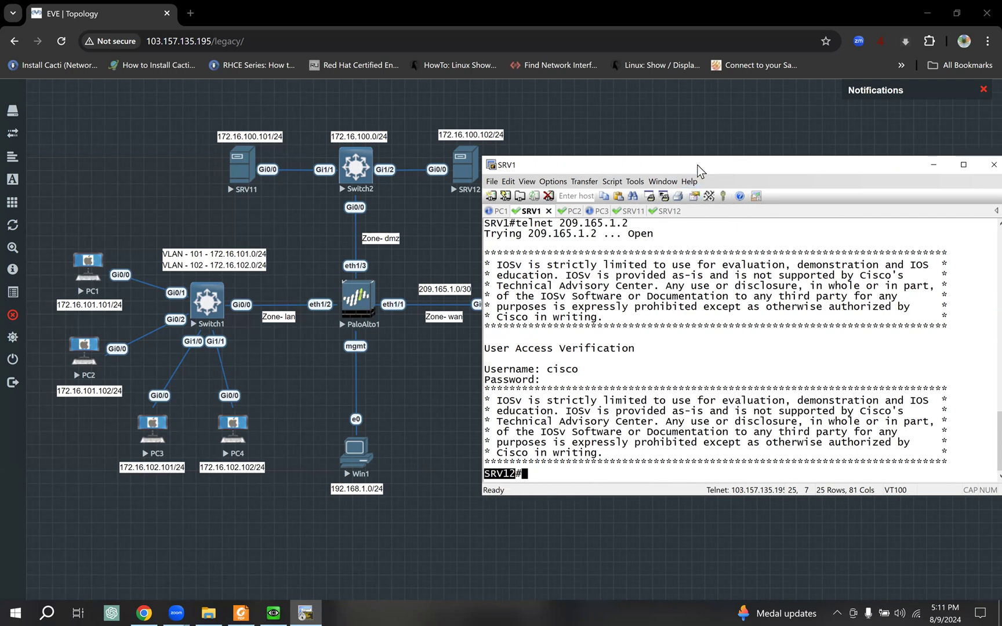
left_click_drag(698, 163, 652, 211)
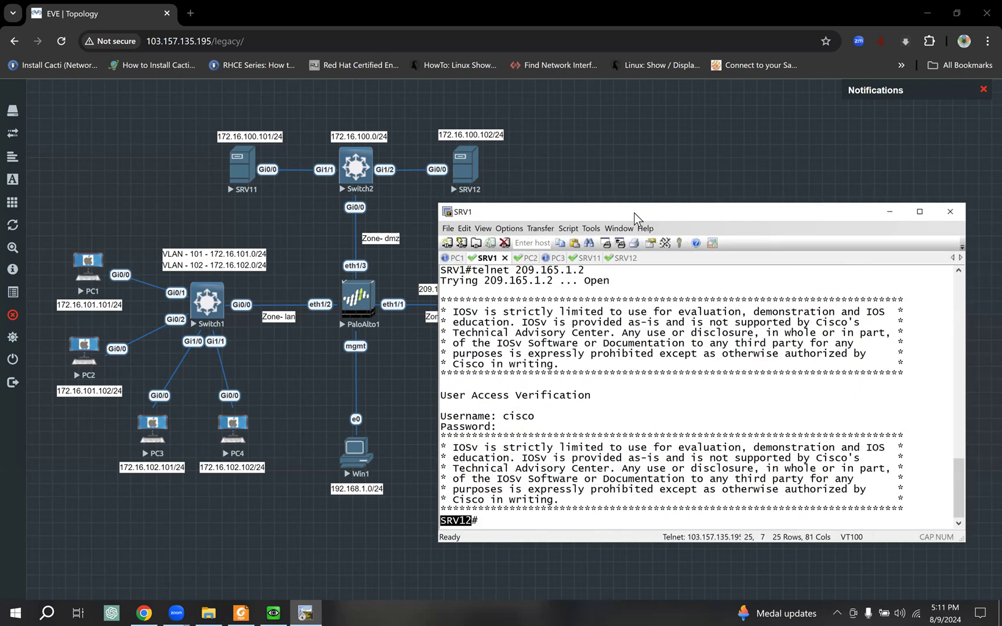
left_click_drag(651, 215, 629, 220)
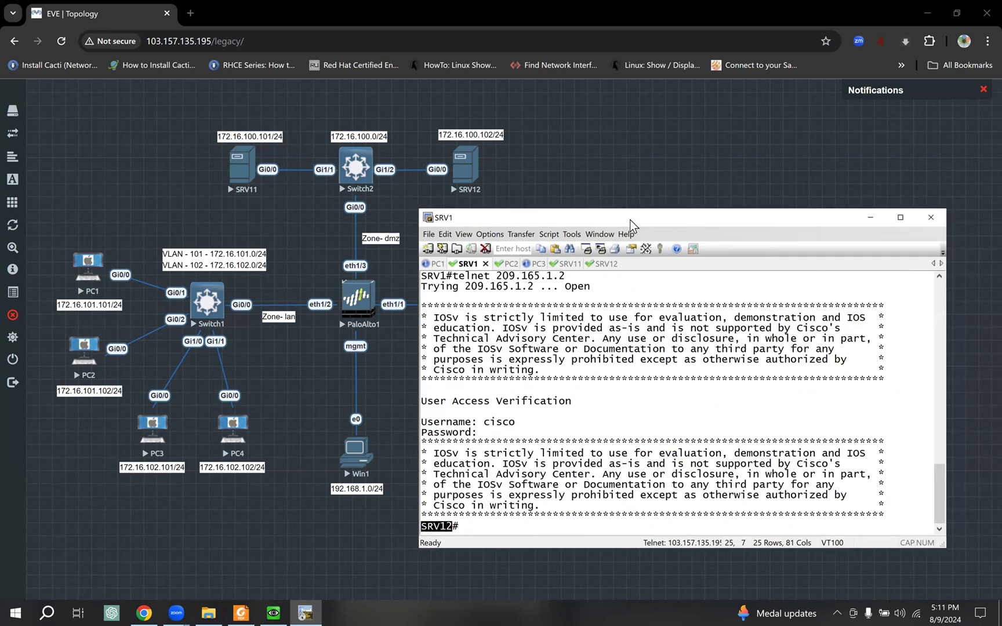
left_click(241, 613)
- Page the PCNSA guide past the NAT diagrams to page 113, where Exam Domain 3 – Traffic Visibility begins
scroll(227, 443, "down", 1)
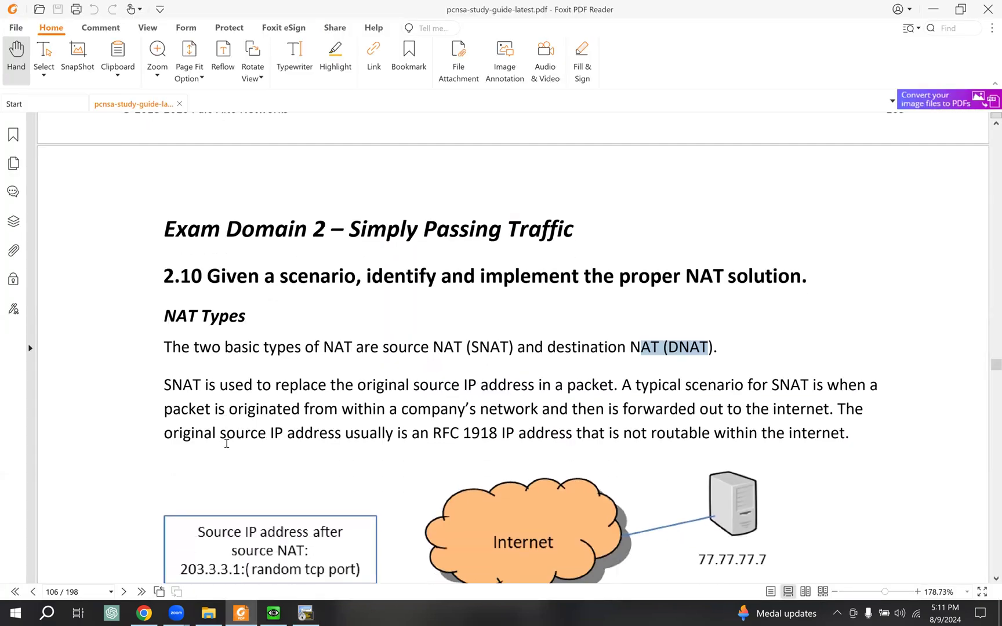
scroll(227, 443, "down", 5)
scroll(226, 443, "down", 4)
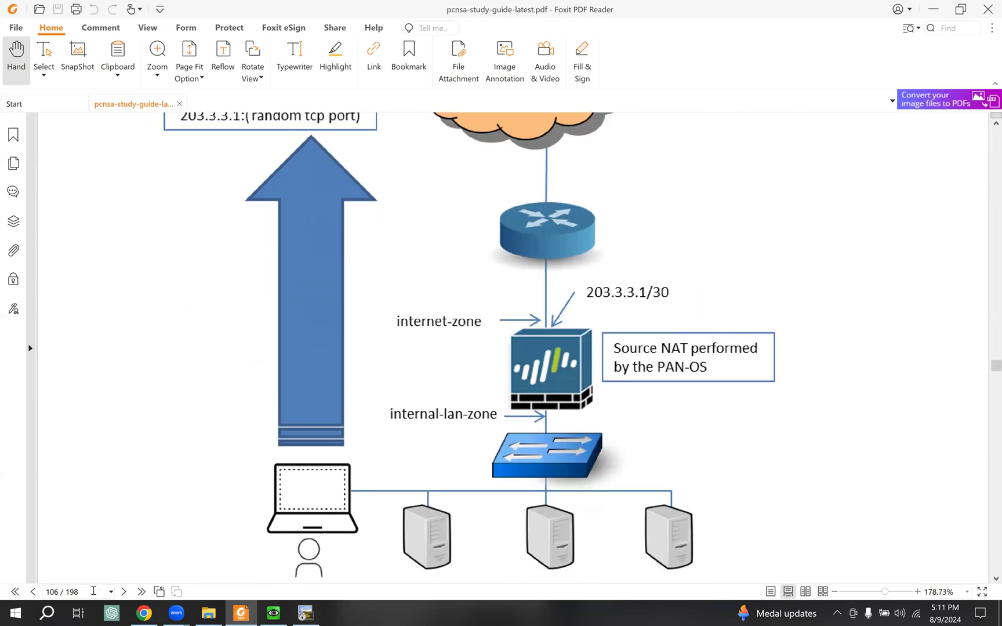
left_click(123, 591)
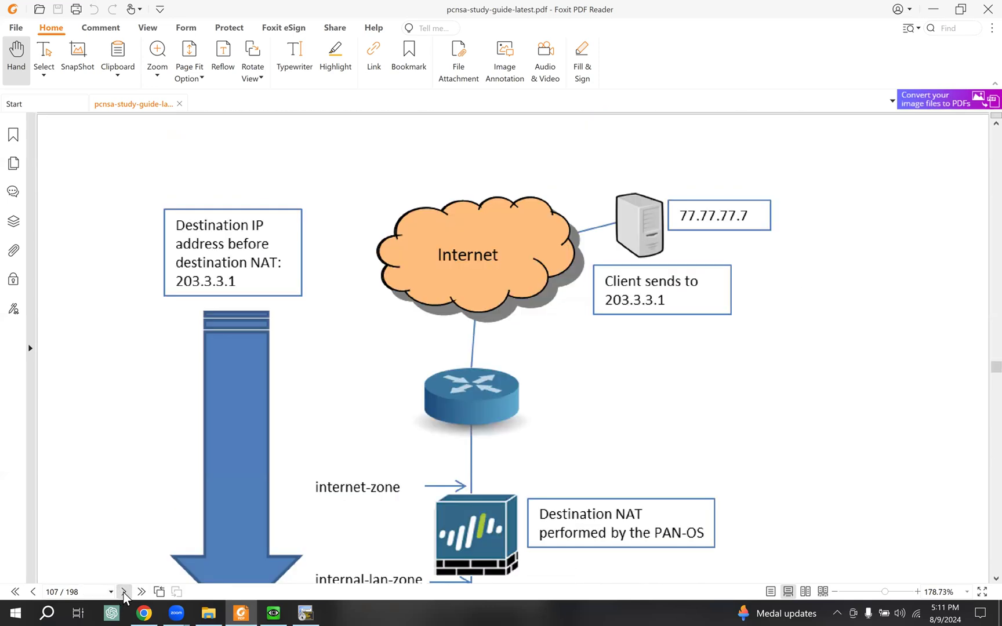
left_click(123, 591)
left_click(123, 591)
left_click(124, 591)
left_click(123, 591)
left_click(123, 592)
left_click(123, 591)
left_click(124, 592)
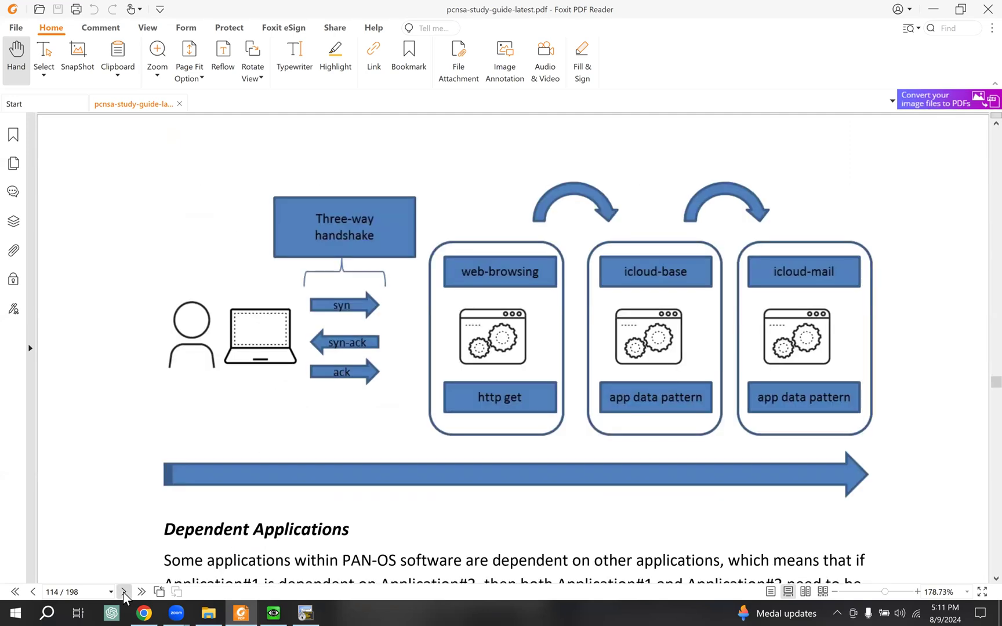
scroll(143, 408, "up", 2)
scroll(144, 408, "up", 7)
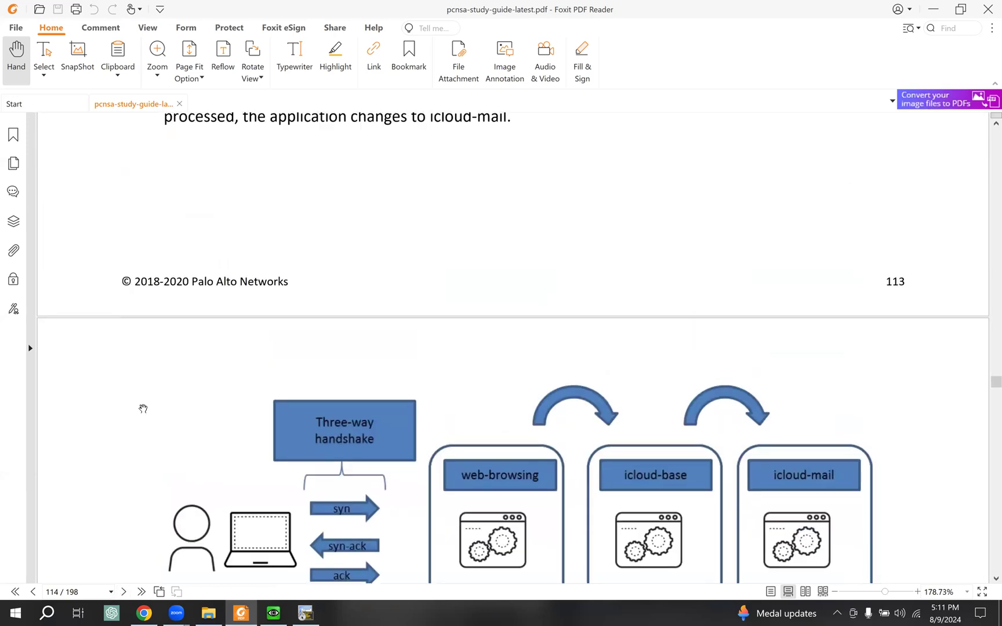